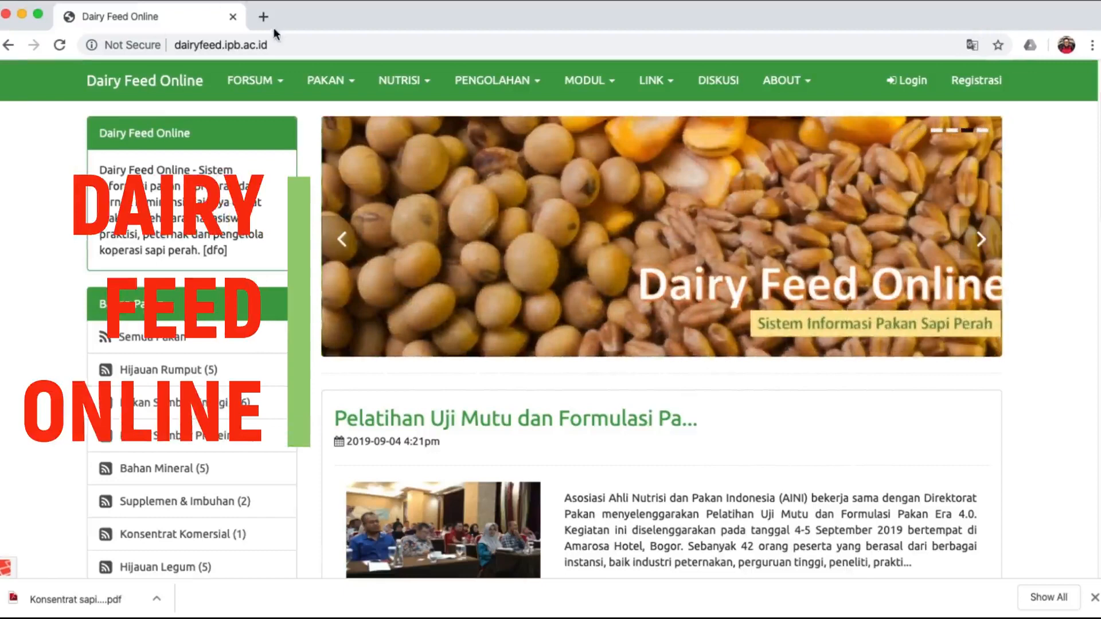
Browse the home page, then open the FORSUM menu of requirement, formulation and simulation tools.
{"action": "left_click", "coordinate": [276, 45]}
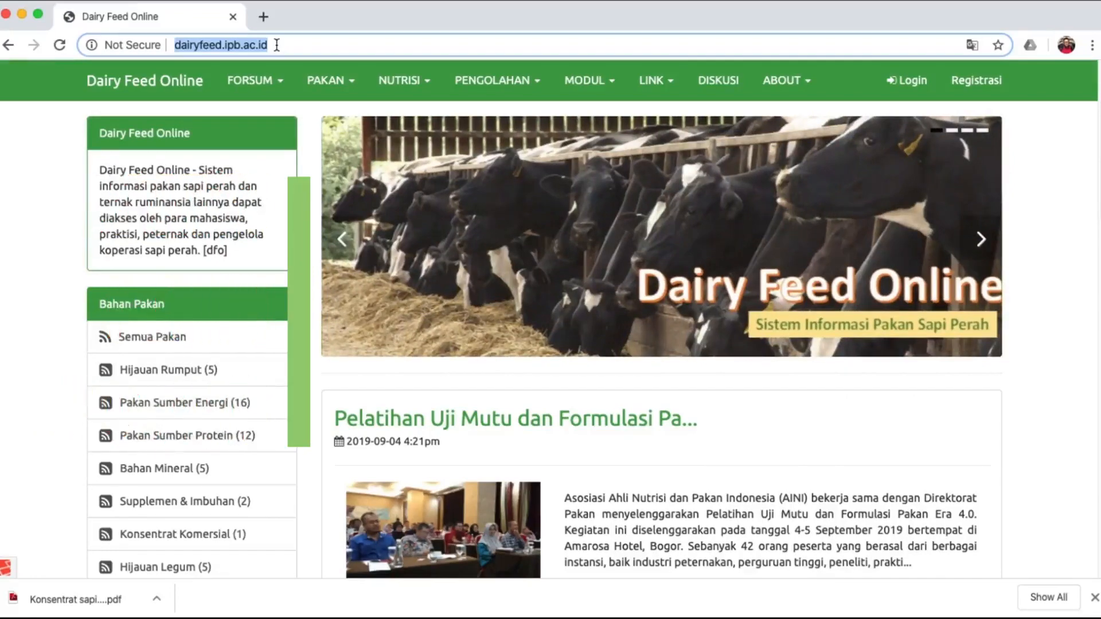
{"action": "scroll", "coordinate": [616, 381], "scroll_direction": "down", "scroll_amount": 8}
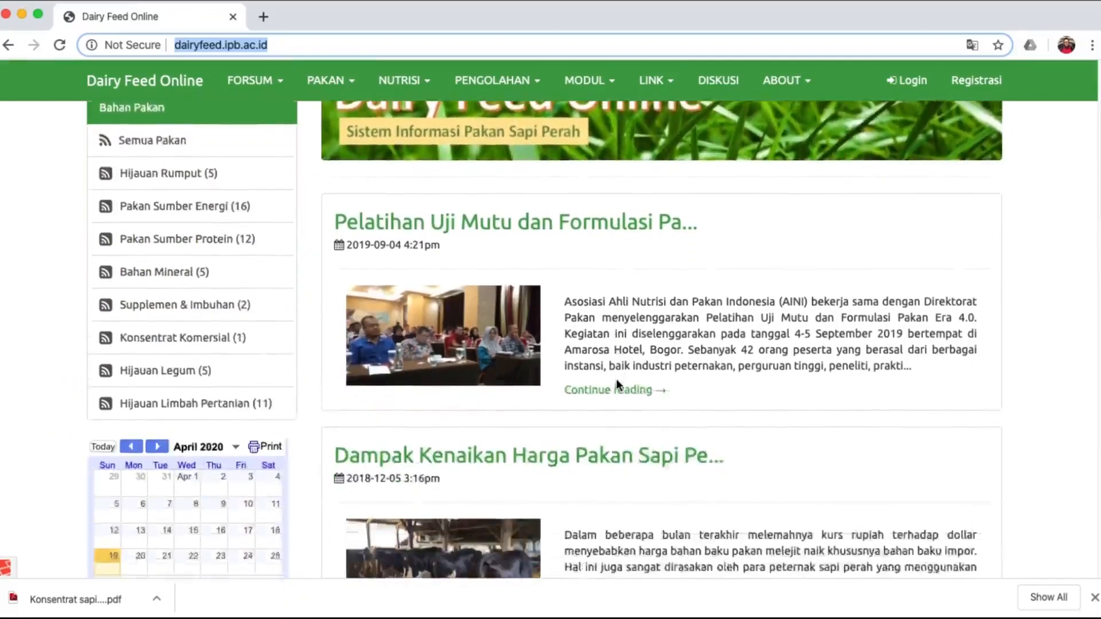
{"action": "scroll", "coordinate": [618, 387], "scroll_direction": "down", "scroll_amount": 11}
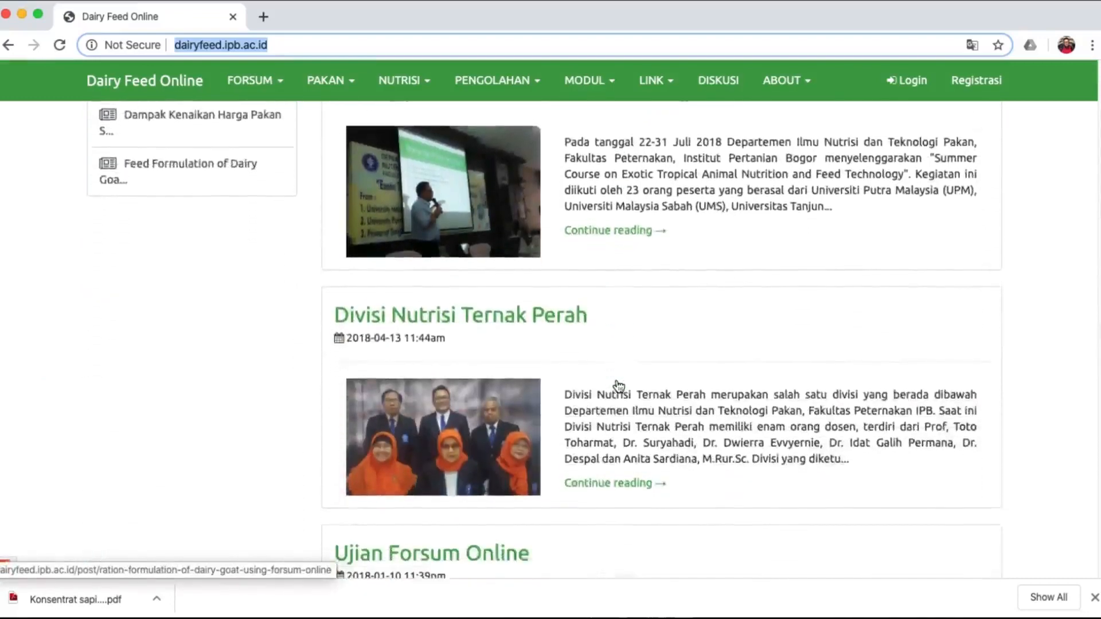
{"action": "scroll", "coordinate": [617, 378], "scroll_direction": "up", "scroll_amount": 20}
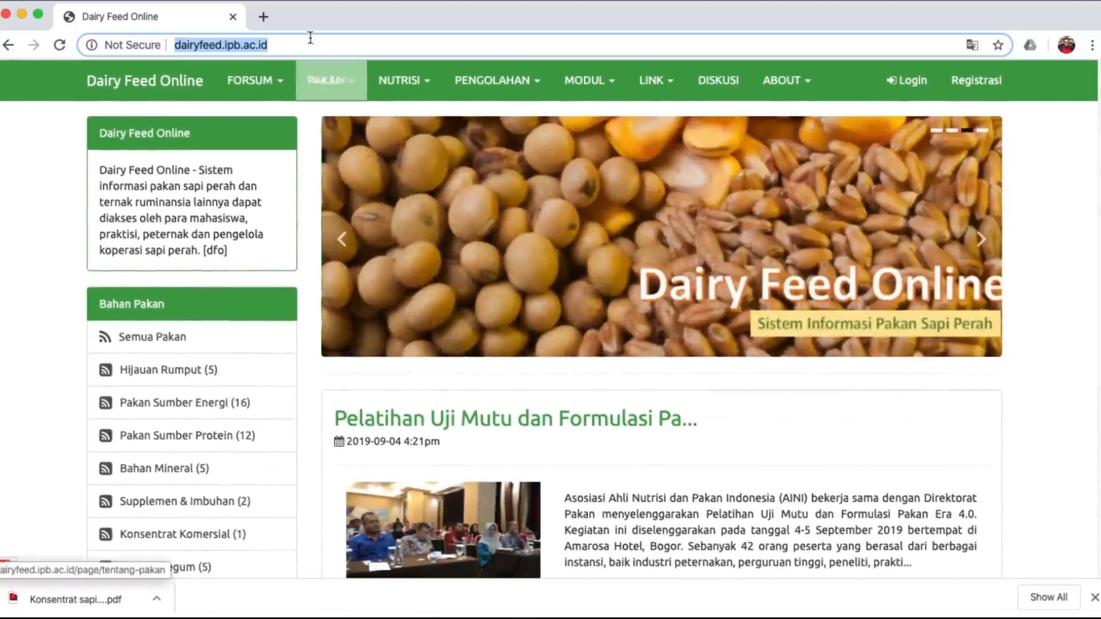
{"action": "left_click", "coordinate": [256, 85]}
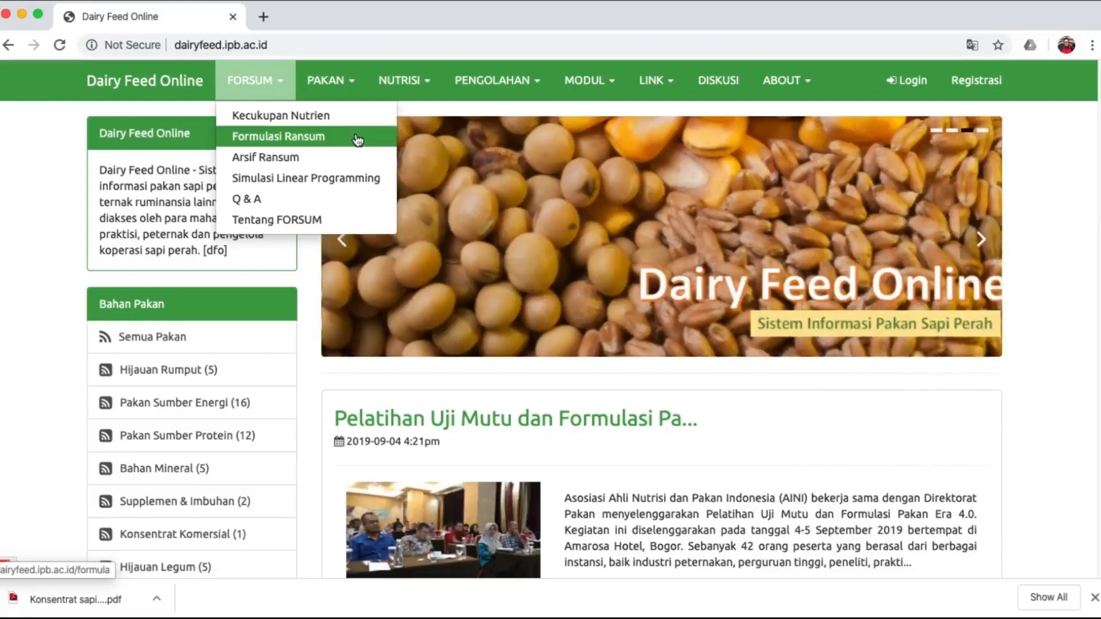
Open the PAKAN menu listing Pakan, Hijauan, Konsentrat, Mineral and Vitamin.
{"action": "scroll", "coordinate": [356, 141], "scroll_direction": "down", "scroll_amount": 1}
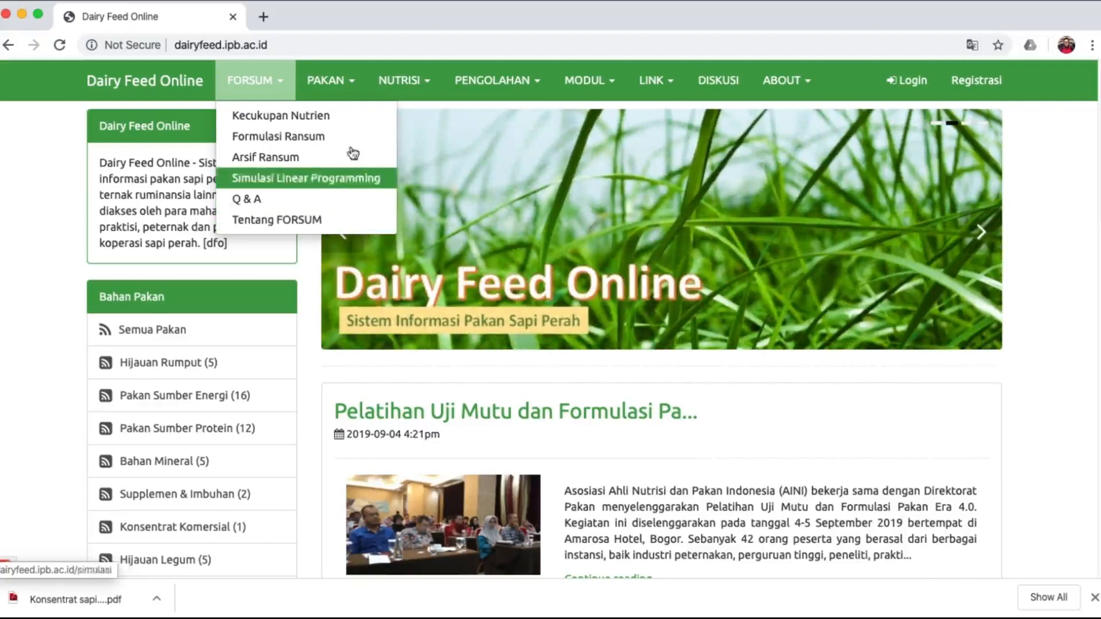
{"action": "left_click", "coordinate": [347, 83]}
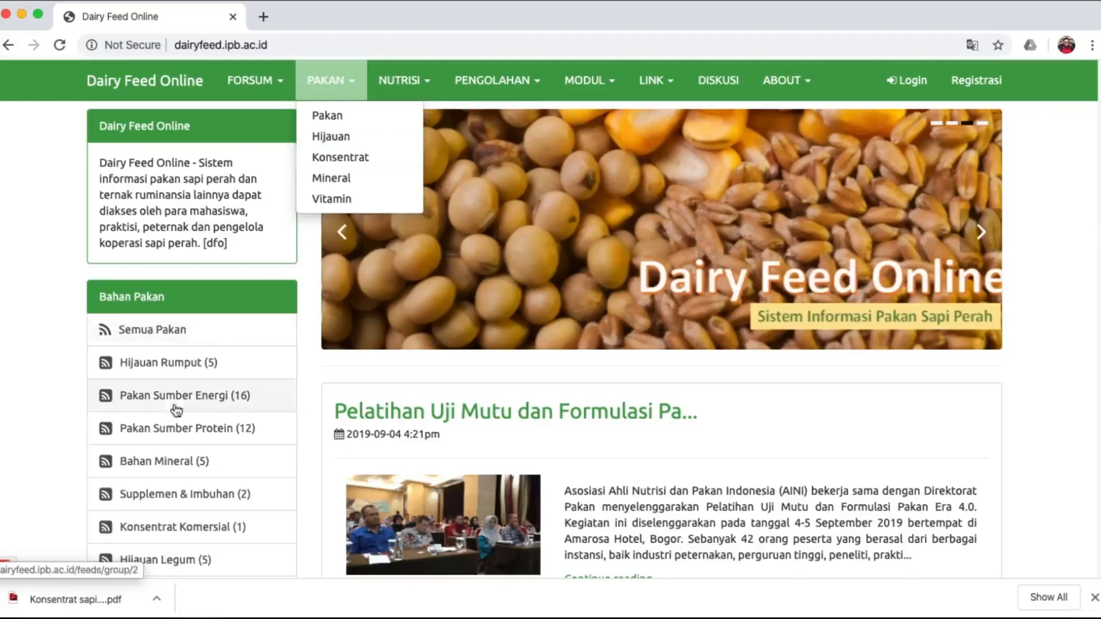
{"action": "scroll", "coordinate": [175, 422], "scroll_direction": "down", "scroll_amount": 5}
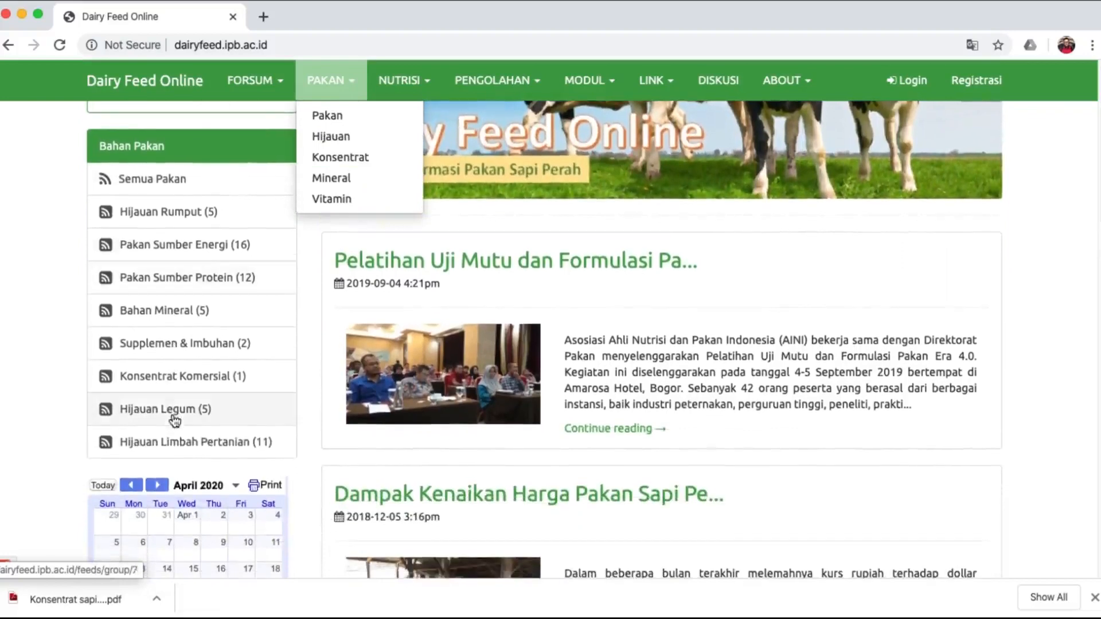
List the 16 Pakan Sumber Energi feeds from the full feed catalogue.
{"action": "left_click", "coordinate": [115, 178]}
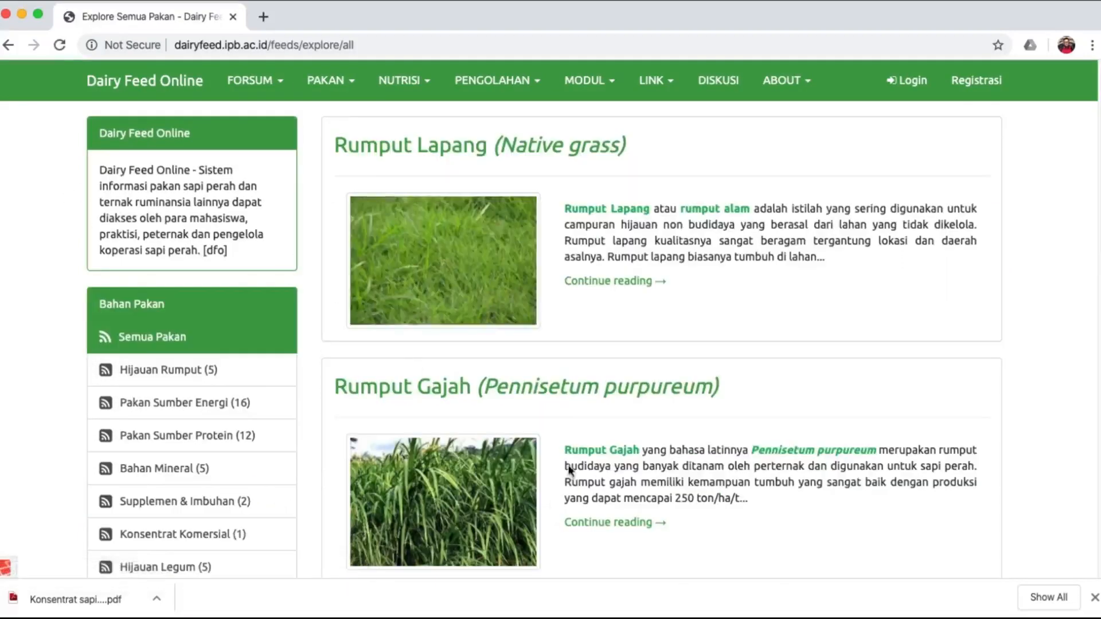
{"action": "scroll", "coordinate": [614, 435], "scroll_direction": "down", "scroll_amount": 10}
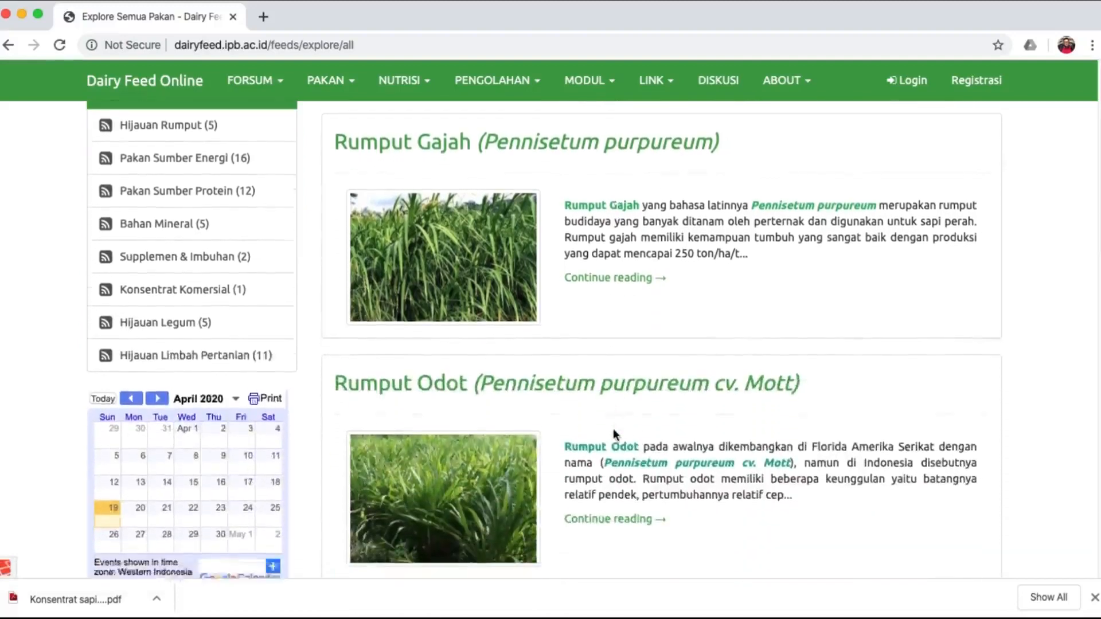
{"action": "scroll", "coordinate": [613, 434], "scroll_direction": "down", "scroll_amount": 6}
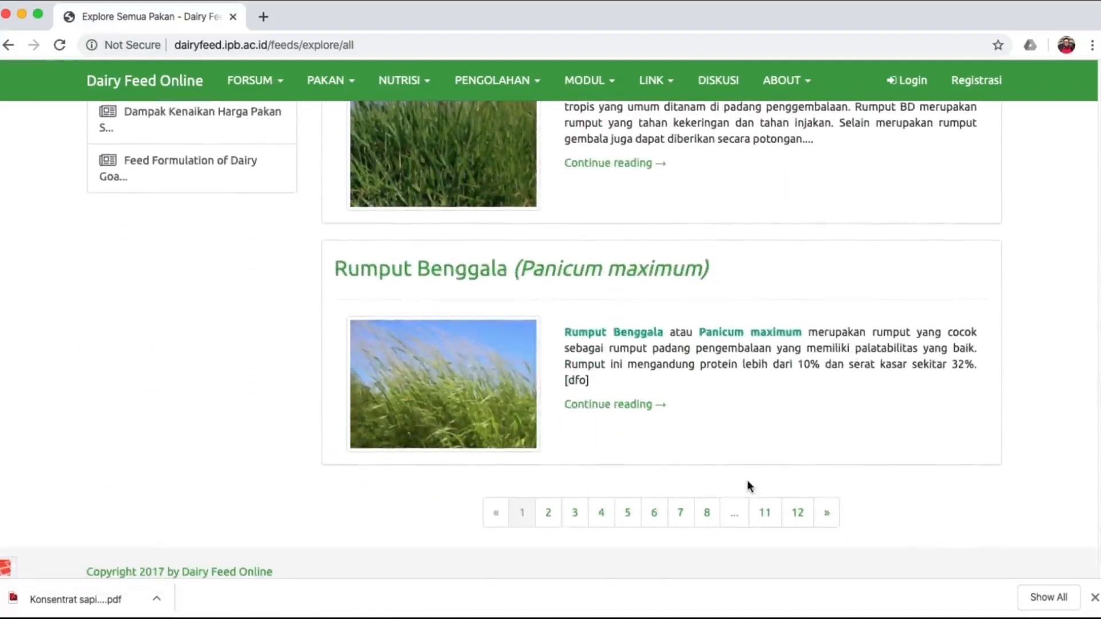
{"action": "scroll", "coordinate": [819, 332], "scroll_direction": "up", "scroll_amount": 12}
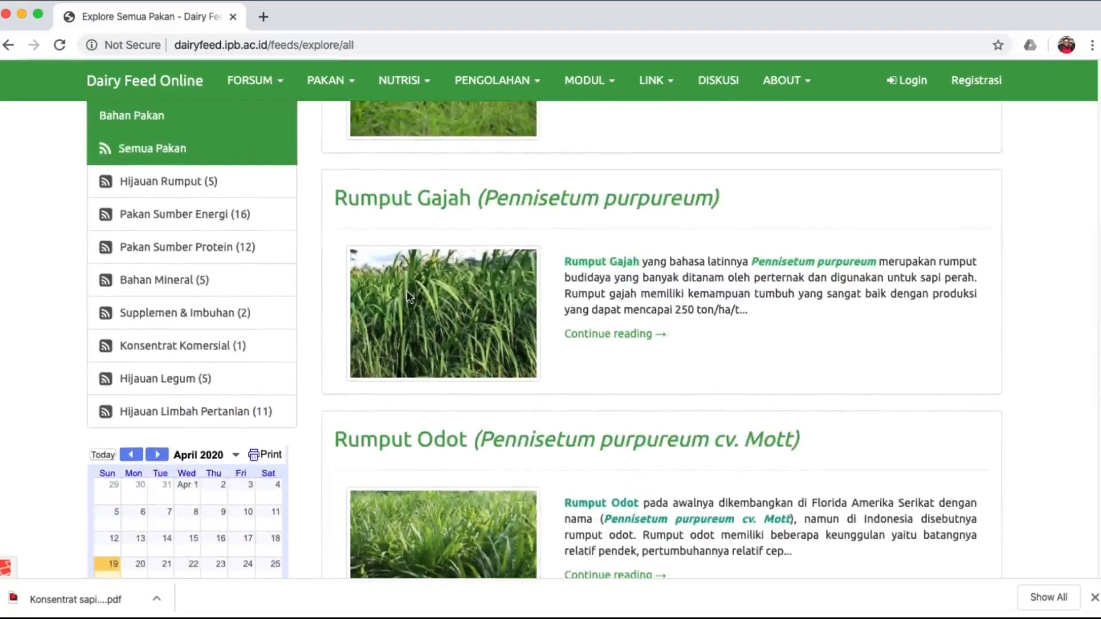
{"action": "left_click", "coordinate": [216, 228]}
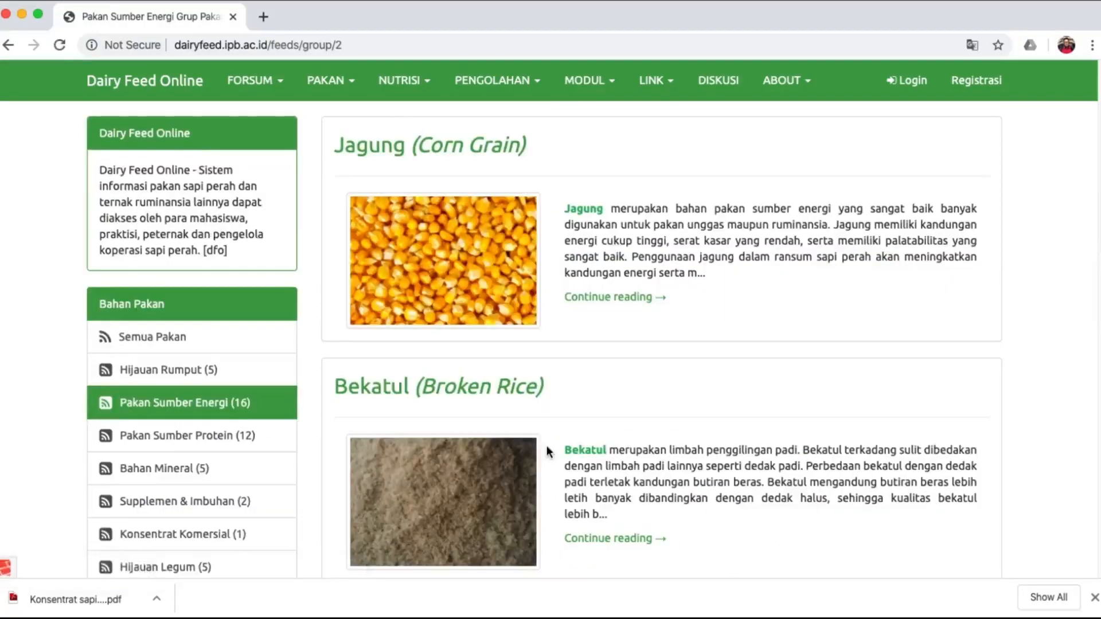
{"action": "scroll", "coordinate": [547, 446], "scroll_direction": "down", "scroll_amount": 5}
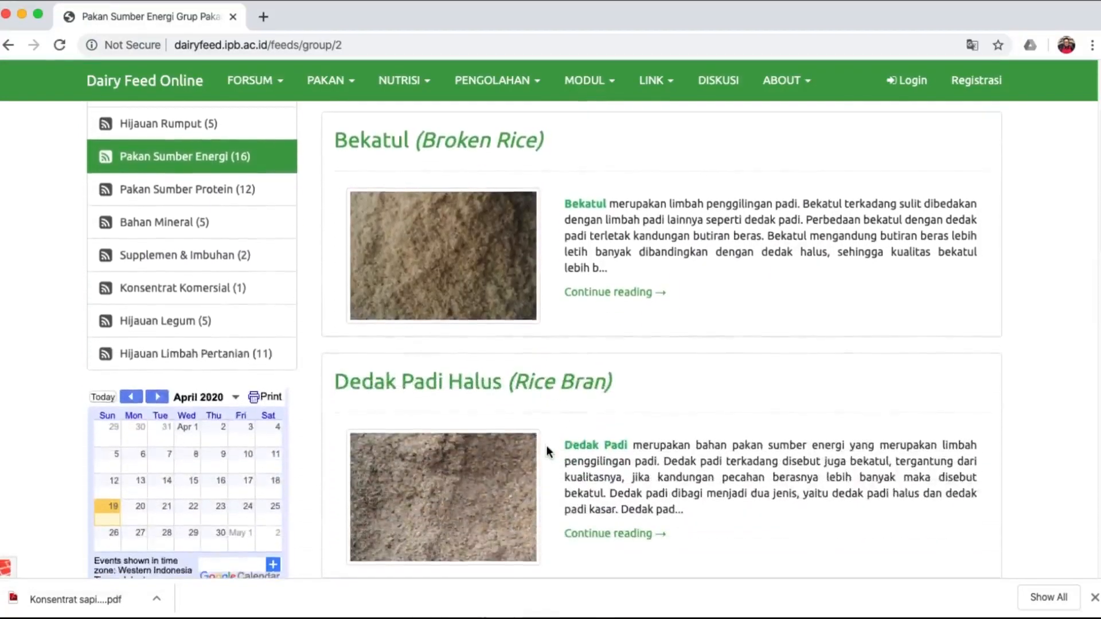
{"action": "scroll", "coordinate": [546, 445], "scroll_direction": "up", "scroll_amount": 5}
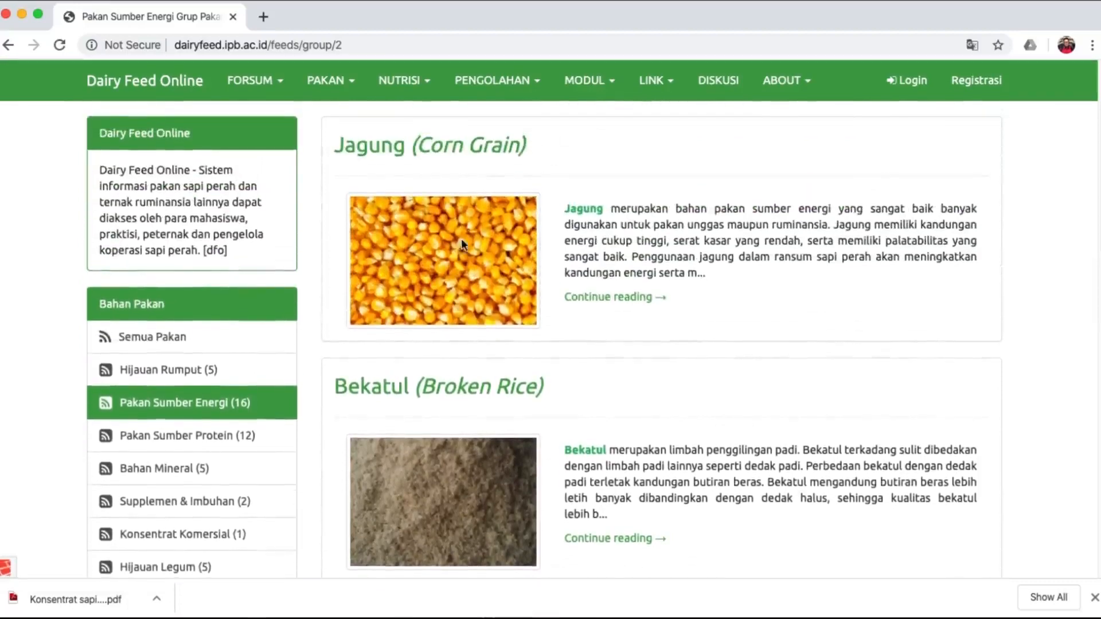
Open Jagung (Corn Grain) and review its price 3000, 10–50 limits and nutrient table.
{"action": "left_click", "coordinate": [469, 150]}
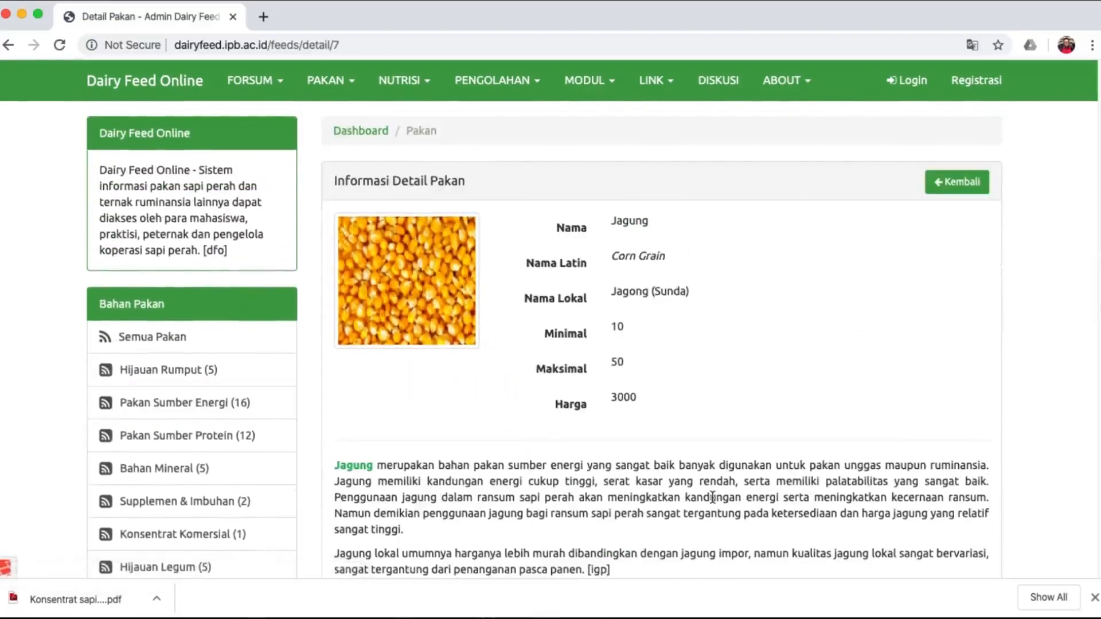
{"action": "scroll", "coordinate": [697, 490], "scroll_direction": "down", "scroll_amount": 1}
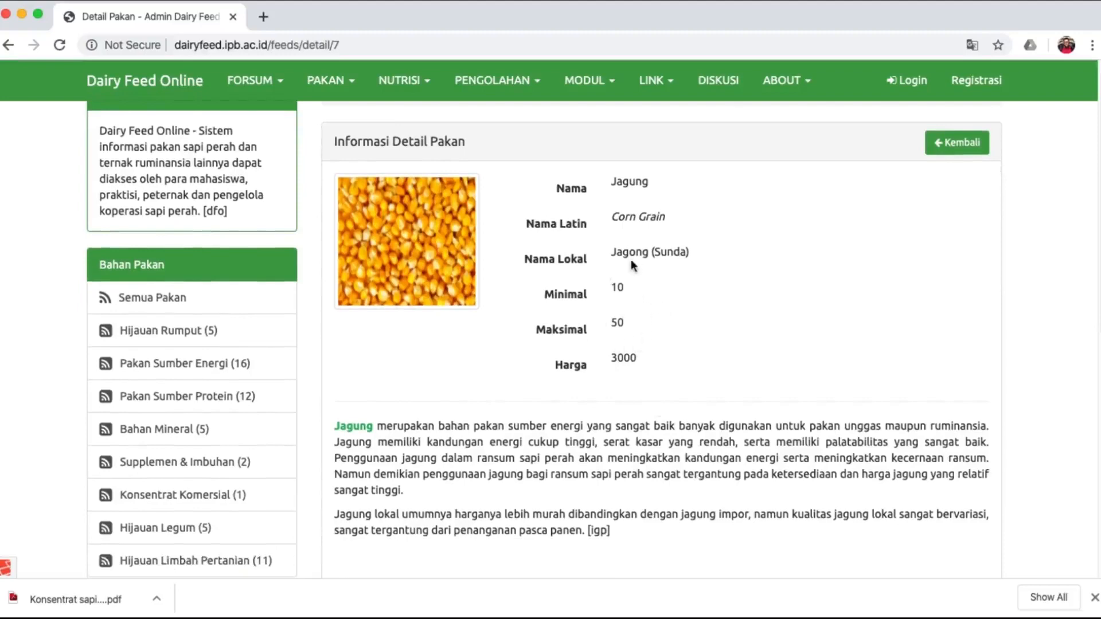
{"action": "scroll", "coordinate": [668, 448], "scroll_direction": "down", "scroll_amount": 5}
{"action": "scroll", "coordinate": [668, 447], "scroll_direction": "down", "scroll_amount": 3}
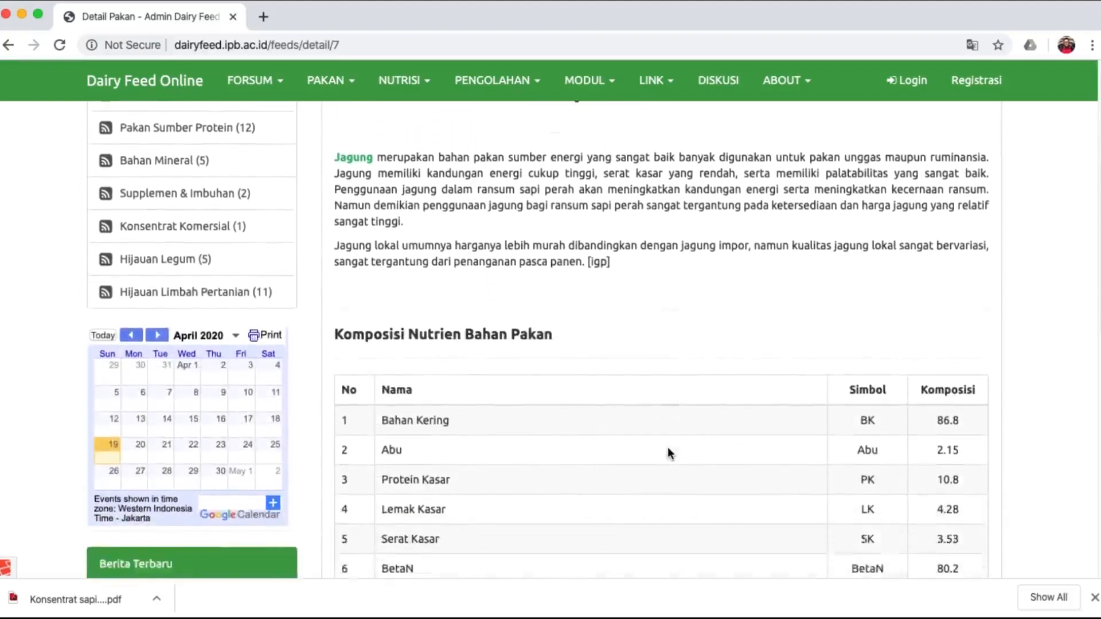
{"action": "scroll", "coordinate": [669, 453], "scroll_direction": "down", "scroll_amount": 3}
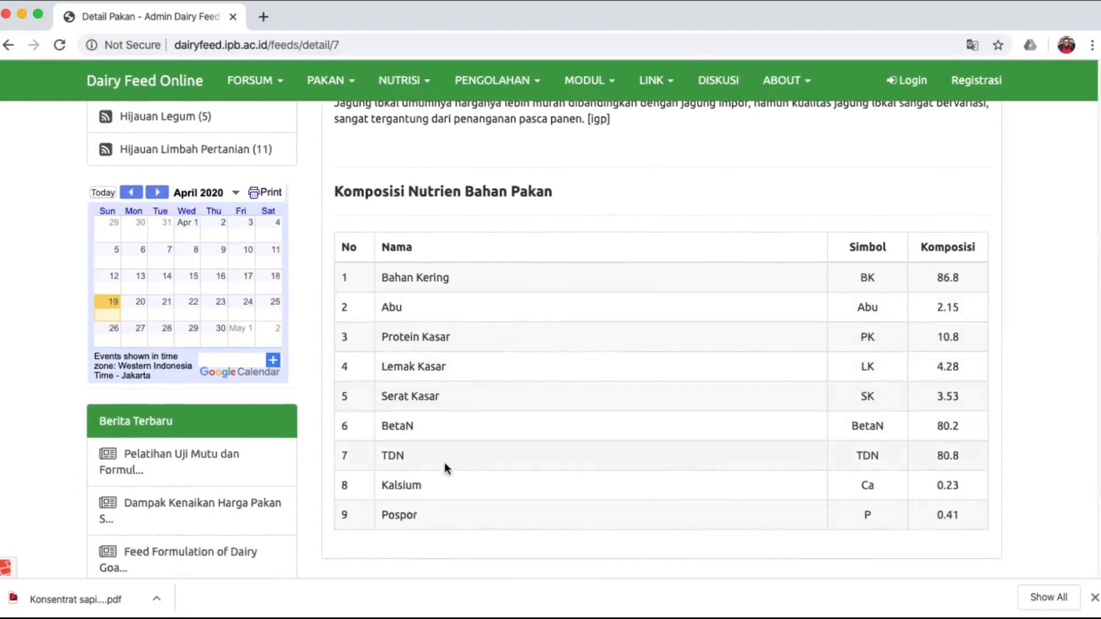
{"action": "scroll", "coordinate": [520, 383], "scroll_direction": "up", "scroll_amount": 2}
{"action": "scroll", "coordinate": [520, 385], "scroll_direction": "up", "scroll_amount": 5}
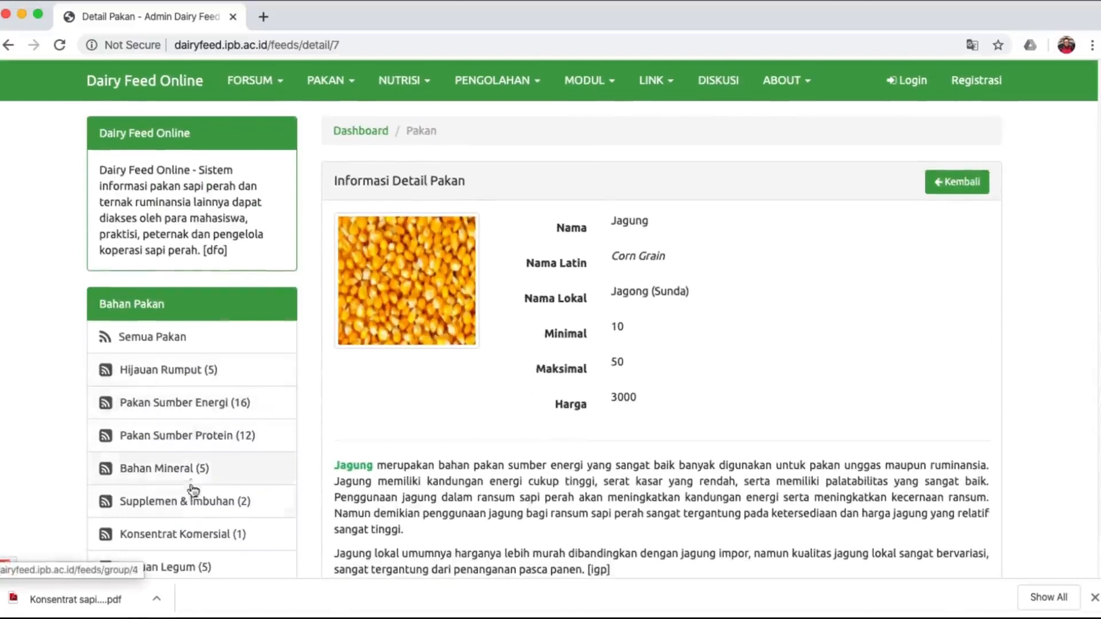
Review Bungkil Kelapa Sawit (max 30, price 2000) from the protein feeds, then list crop-waste forages.
{"action": "left_click", "coordinate": [203, 443]}
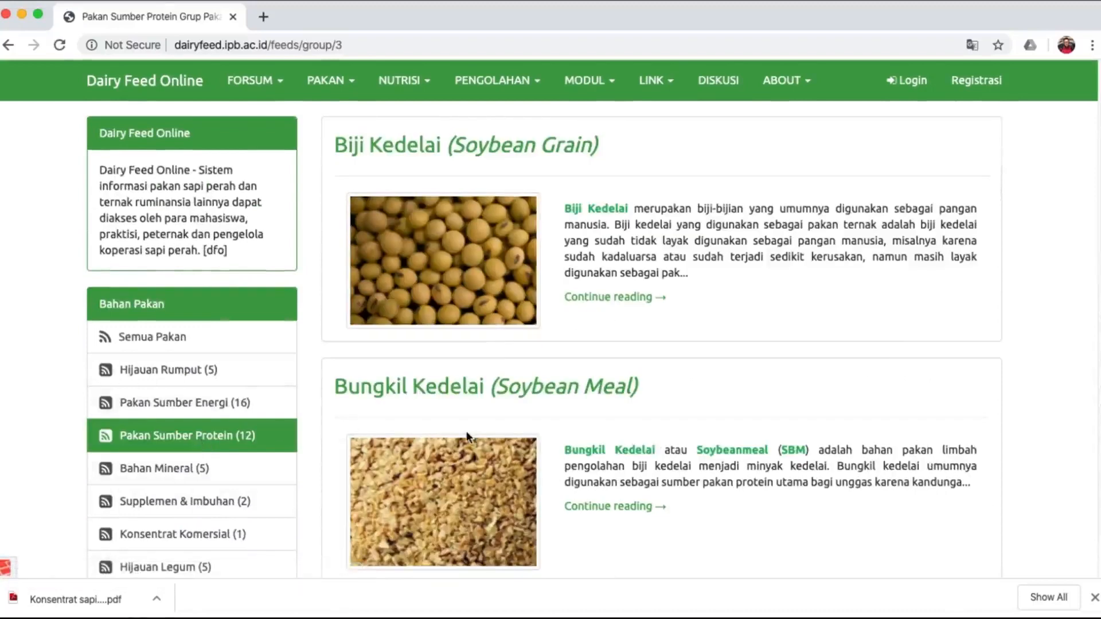
{"action": "scroll", "coordinate": [640, 461], "scroll_direction": "down", "scroll_amount": 3}
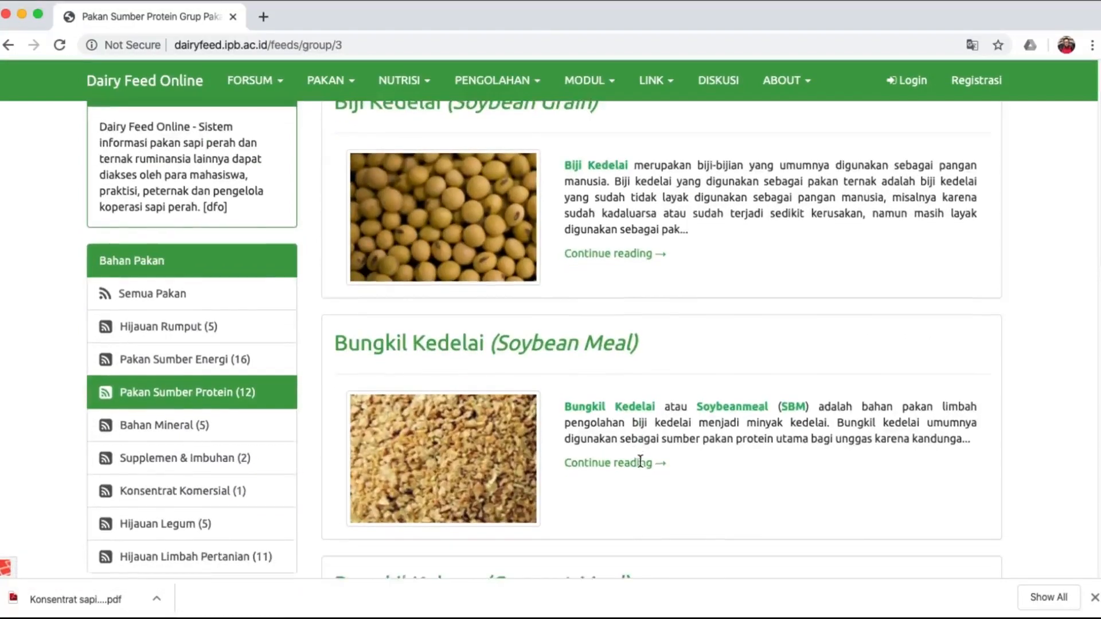
{"action": "scroll", "coordinate": [641, 465], "scroll_direction": "down", "scroll_amount": 5}
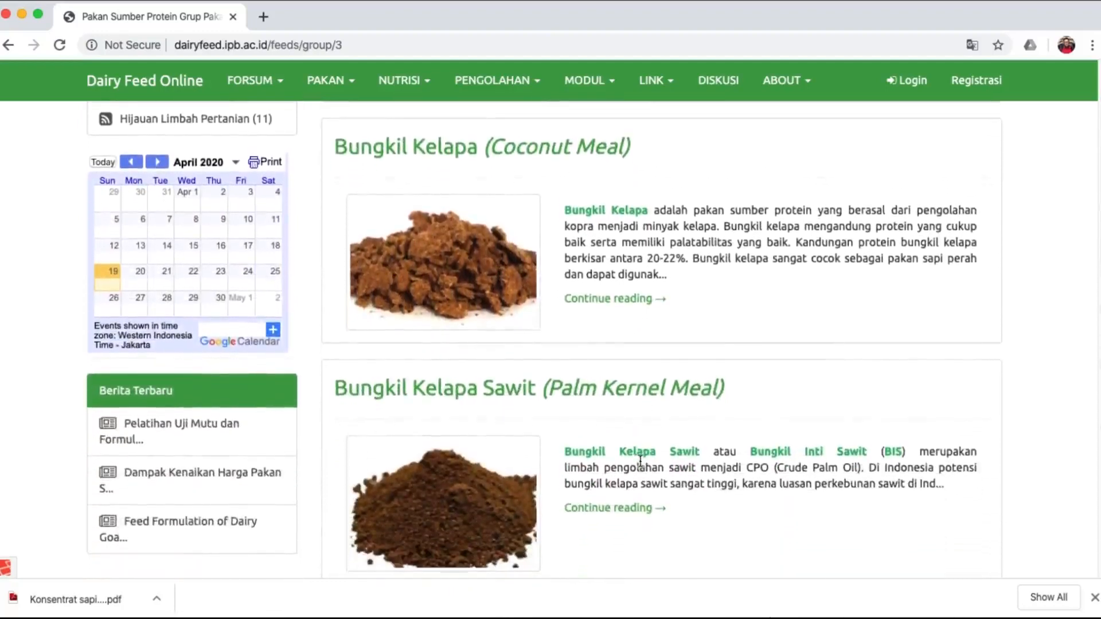
{"action": "left_click", "coordinate": [648, 401]}
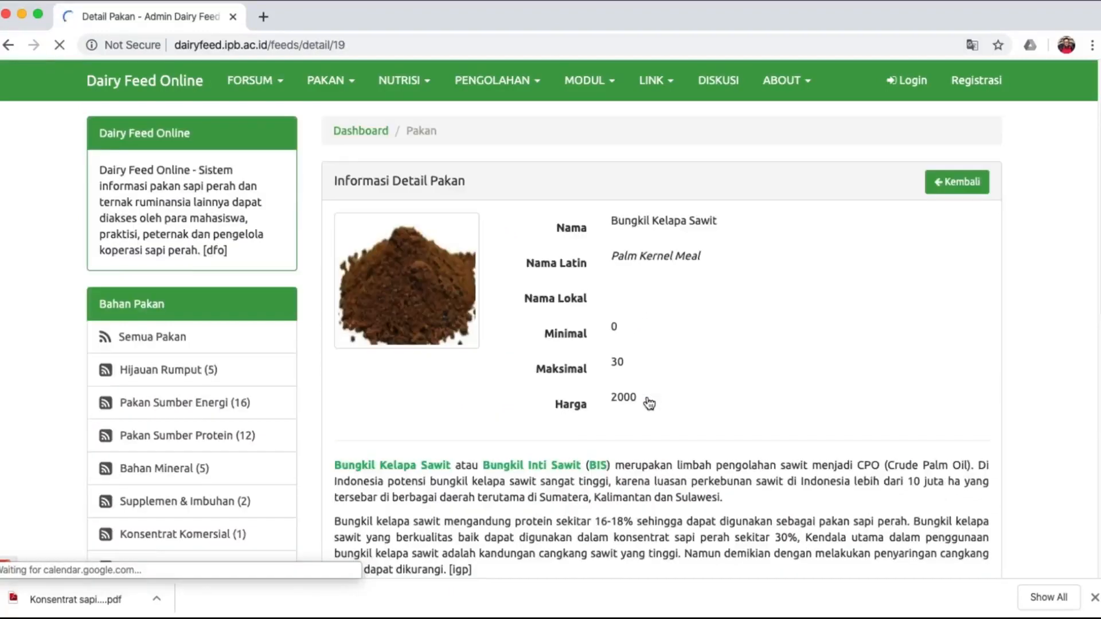
{"action": "scroll", "coordinate": [648, 403], "scroll_direction": "down", "scroll_amount": 4}
{"action": "scroll", "coordinate": [649, 403], "scroll_direction": "down", "scroll_amount": 5}
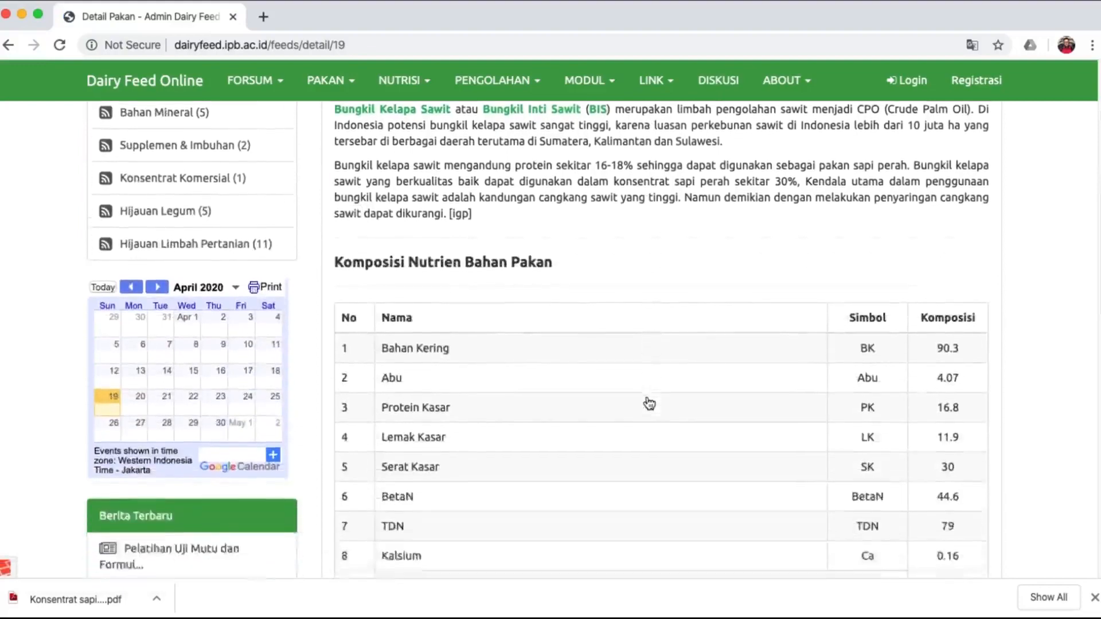
{"action": "scroll", "coordinate": [709, 523], "scroll_direction": "up", "scroll_amount": 9}
{"action": "scroll", "coordinate": [710, 522], "scroll_direction": "up", "scroll_amount": 1}
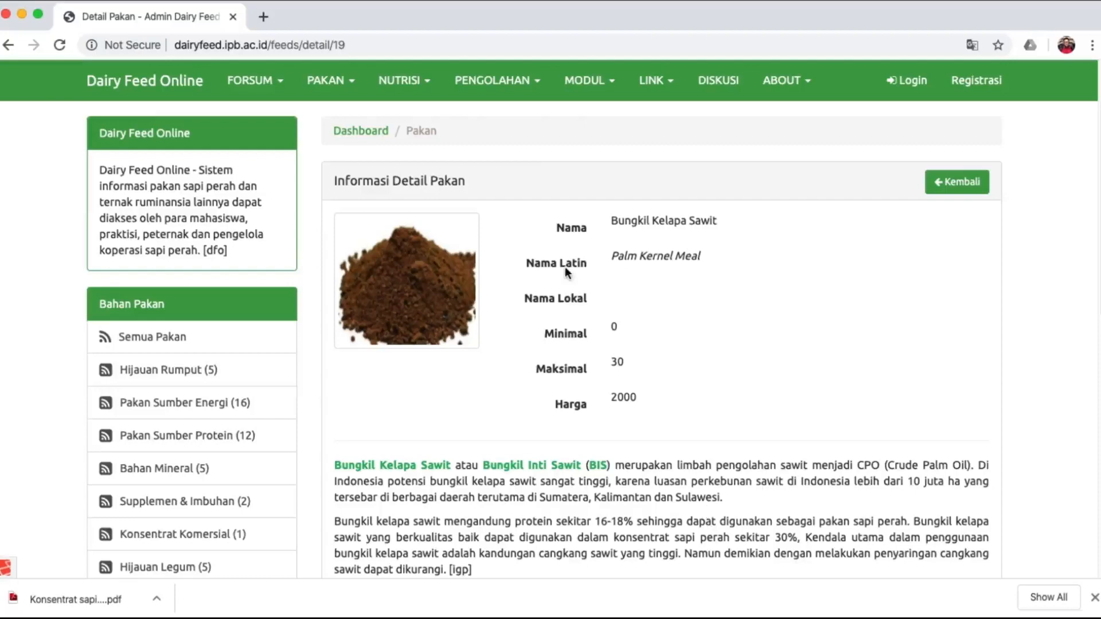
{"action": "scroll", "coordinate": [329, 497], "scroll_direction": "down", "scroll_amount": 3}
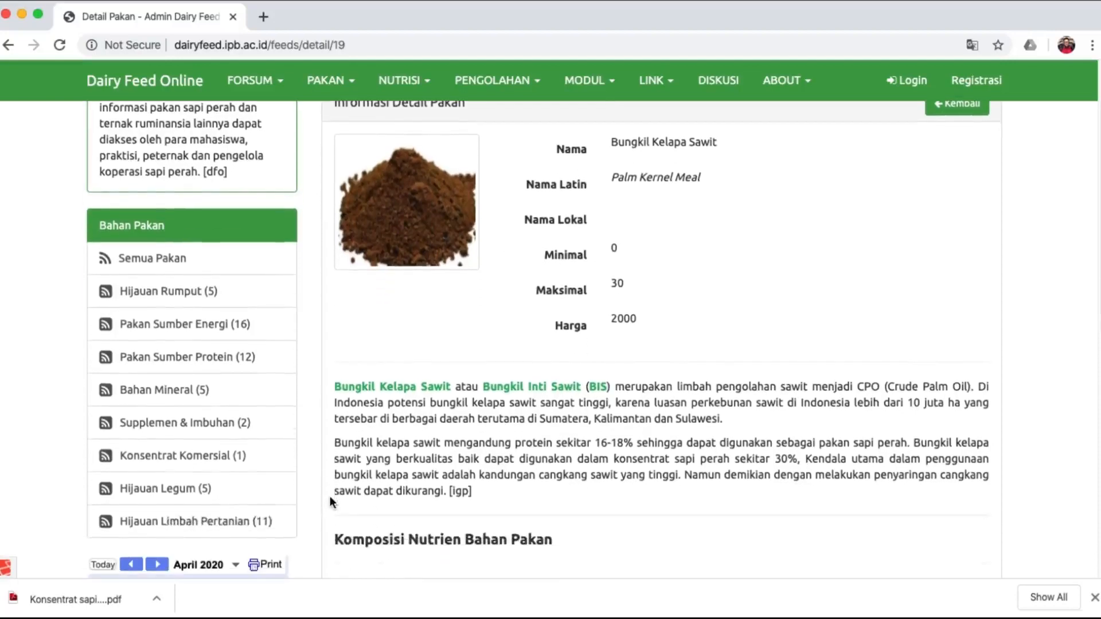
{"action": "left_click", "coordinate": [253, 525]}
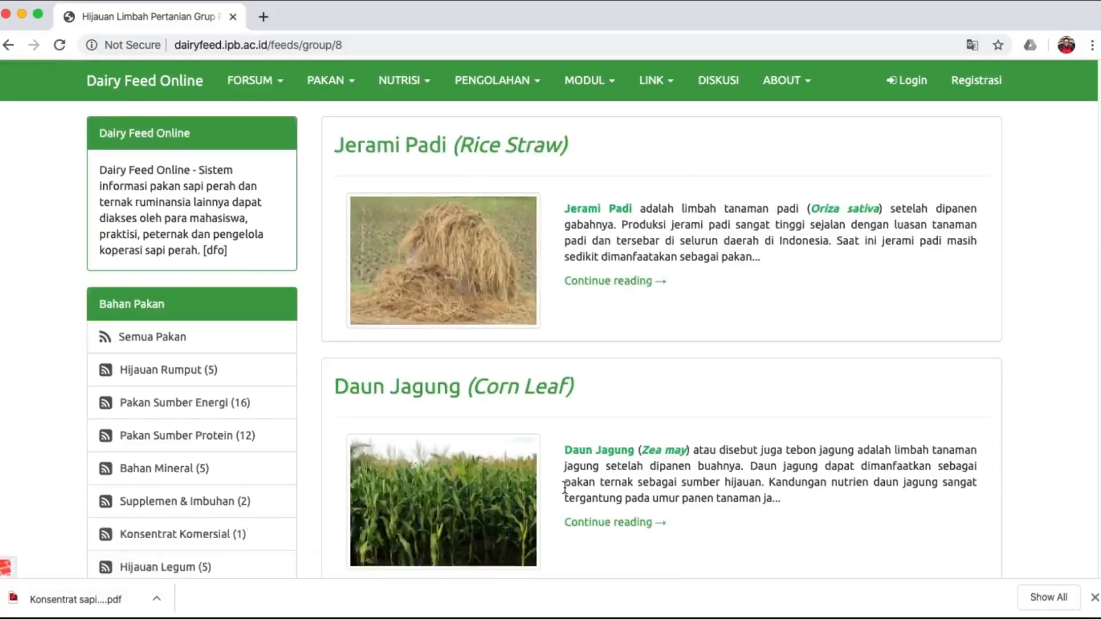
Go to page 2 of the Hijauan Limbah Pertanian forage list.
{"action": "scroll", "coordinate": [565, 487], "scroll_direction": "down", "scroll_amount": 5}
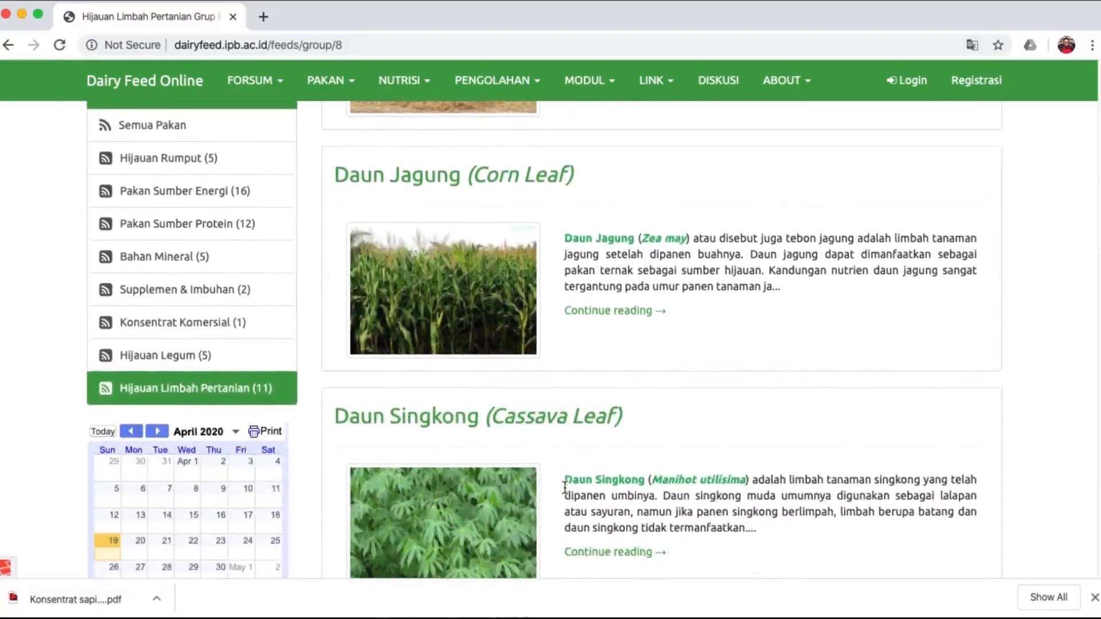
{"action": "scroll", "coordinate": [565, 487], "scroll_direction": "down", "scroll_amount": 6}
{"action": "scroll", "coordinate": [565, 488], "scroll_direction": "down", "scroll_amount": 5}
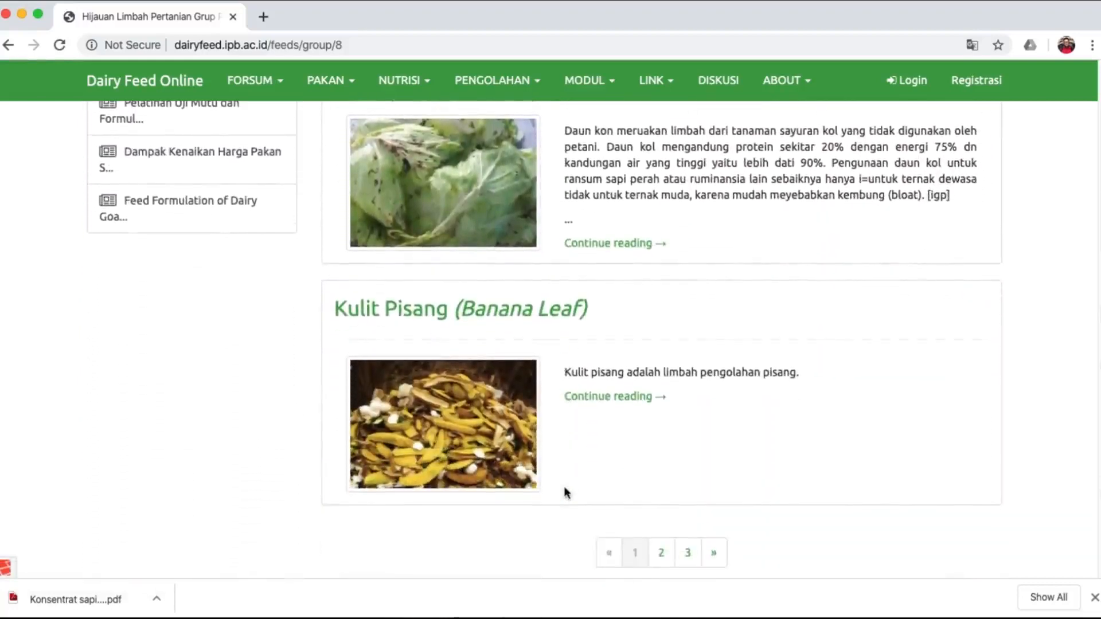
{"action": "left_click", "coordinate": [661, 559]}
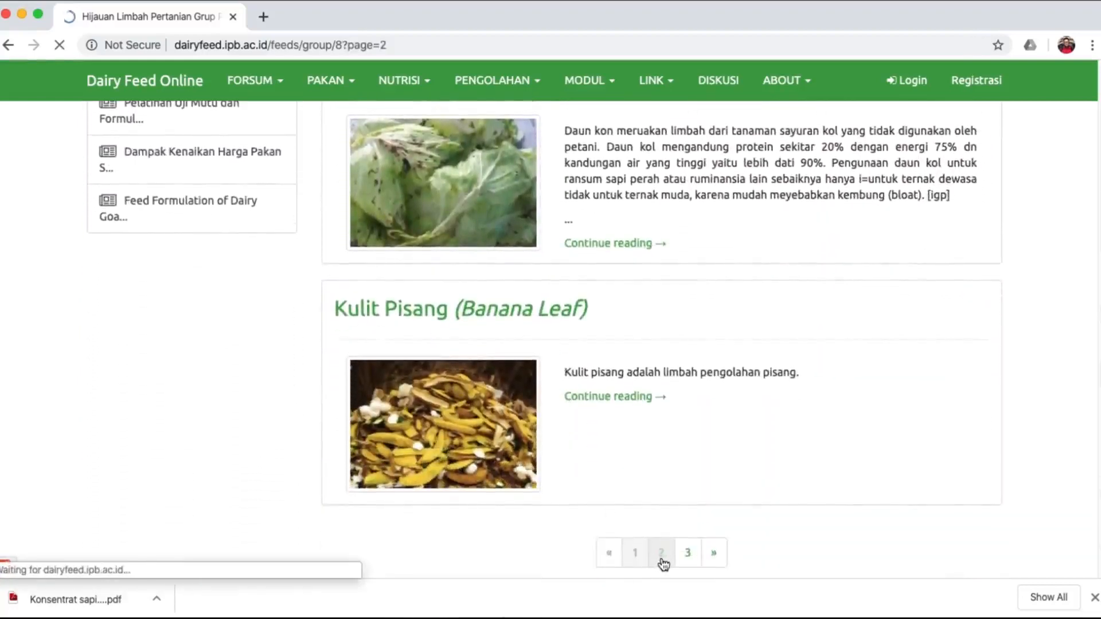
{"action": "scroll", "coordinate": [624, 372], "scroll_direction": "down", "scroll_amount": 2}
{"action": "scroll", "coordinate": [624, 367], "scroll_direction": "up", "scroll_amount": 2}
{"action": "scroll", "coordinate": [624, 367], "scroll_direction": "down", "scroll_amount": 4}
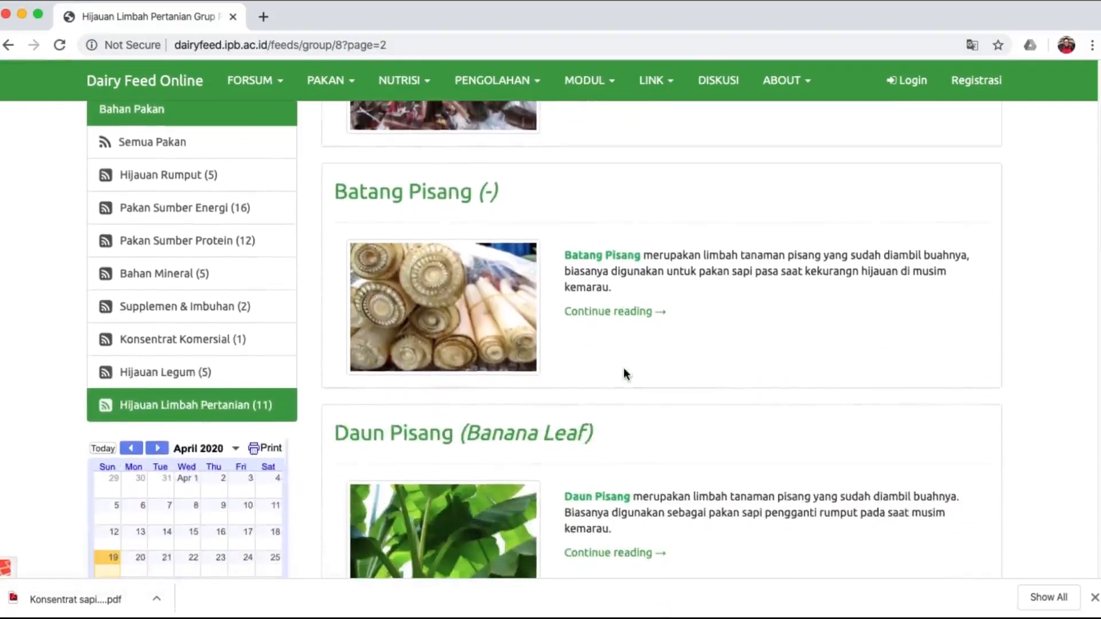
{"action": "scroll", "coordinate": [624, 372], "scroll_direction": "up", "scroll_amount": 4}
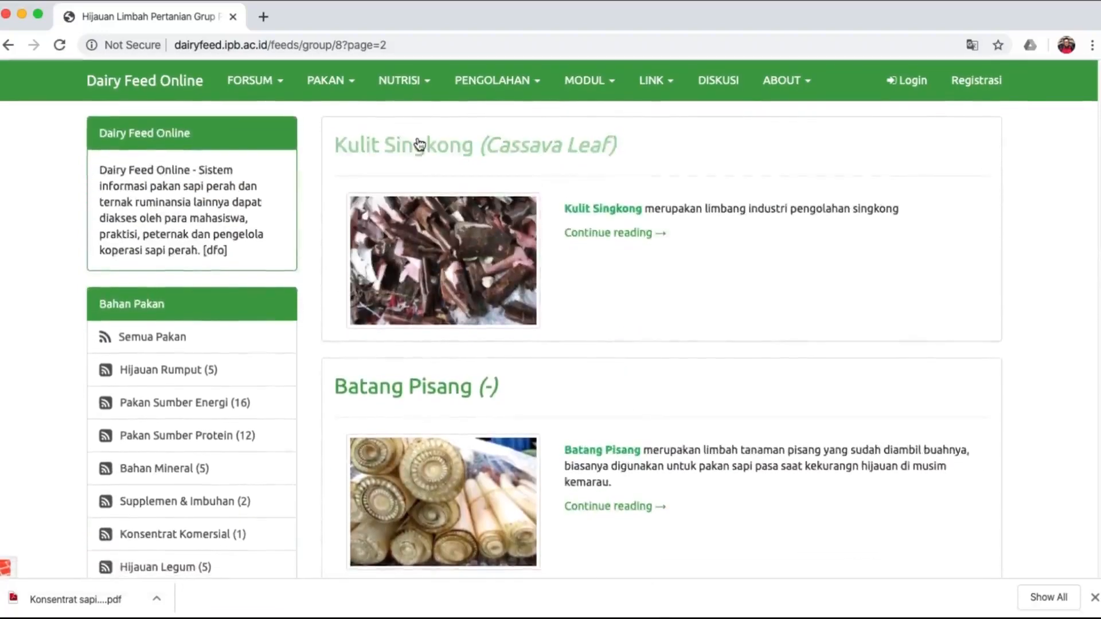
Read the Nutrien Sapi Laktasi article from the NUTRISI menu.
{"action": "left_click", "coordinate": [394, 86]}
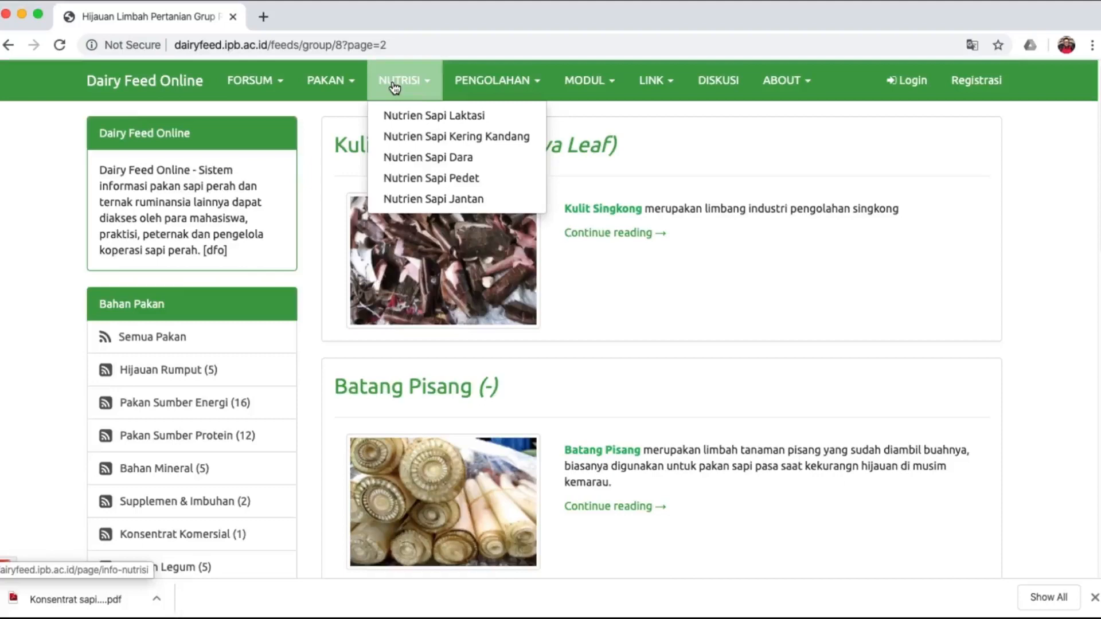
{"action": "left_click", "coordinate": [402, 113]}
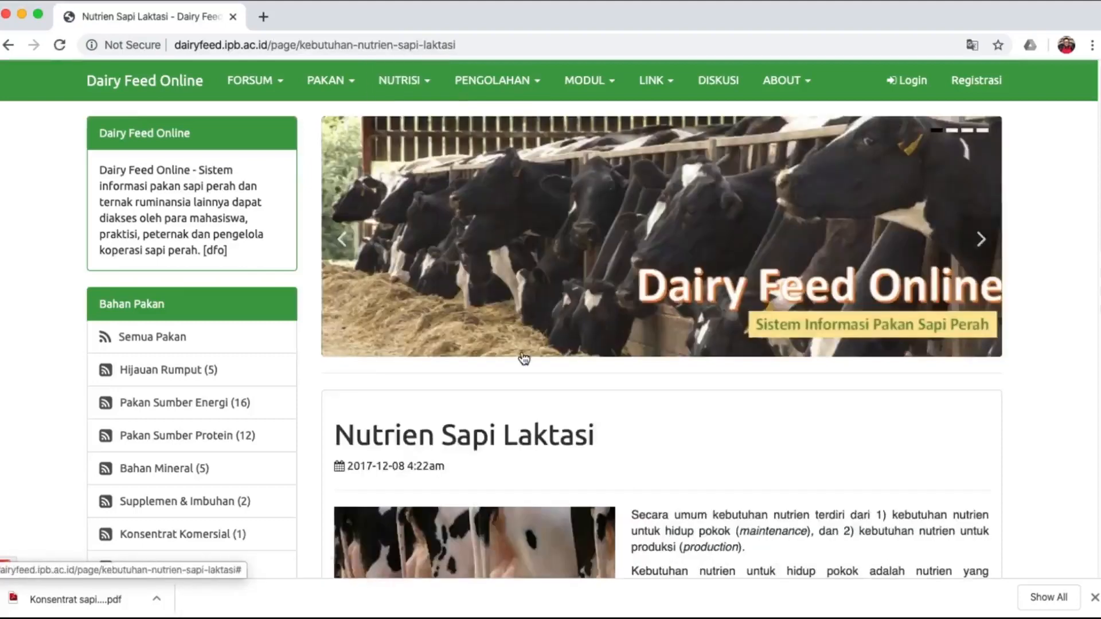
{"action": "scroll", "coordinate": [524, 358], "scroll_direction": "down", "scroll_amount": 4}
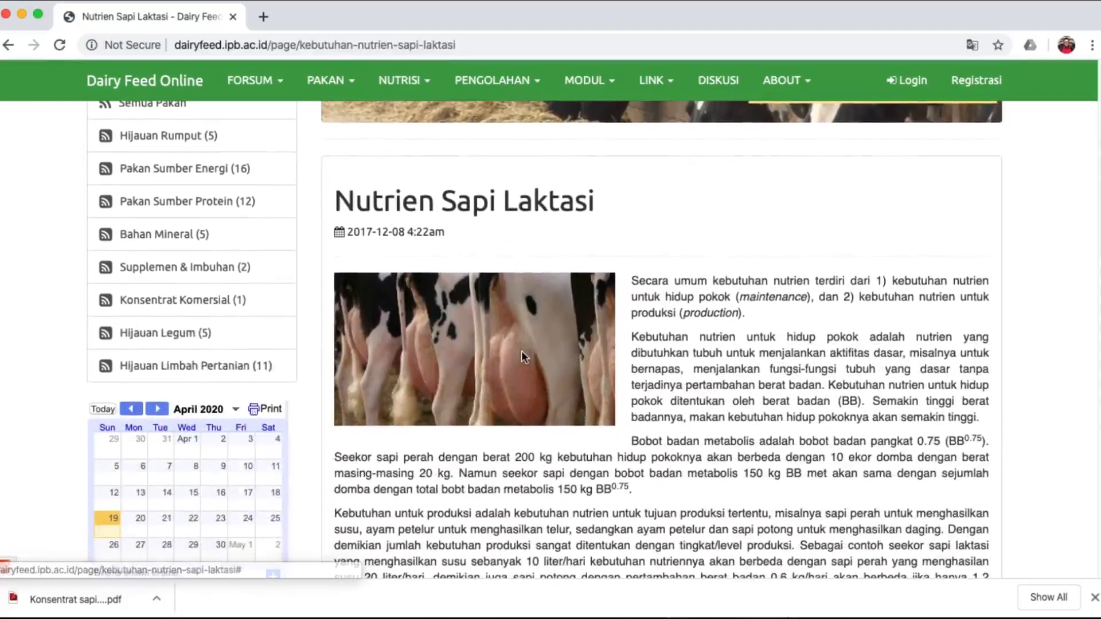
{"action": "scroll", "coordinate": [522, 352], "scroll_direction": "down", "scroll_amount": 1}
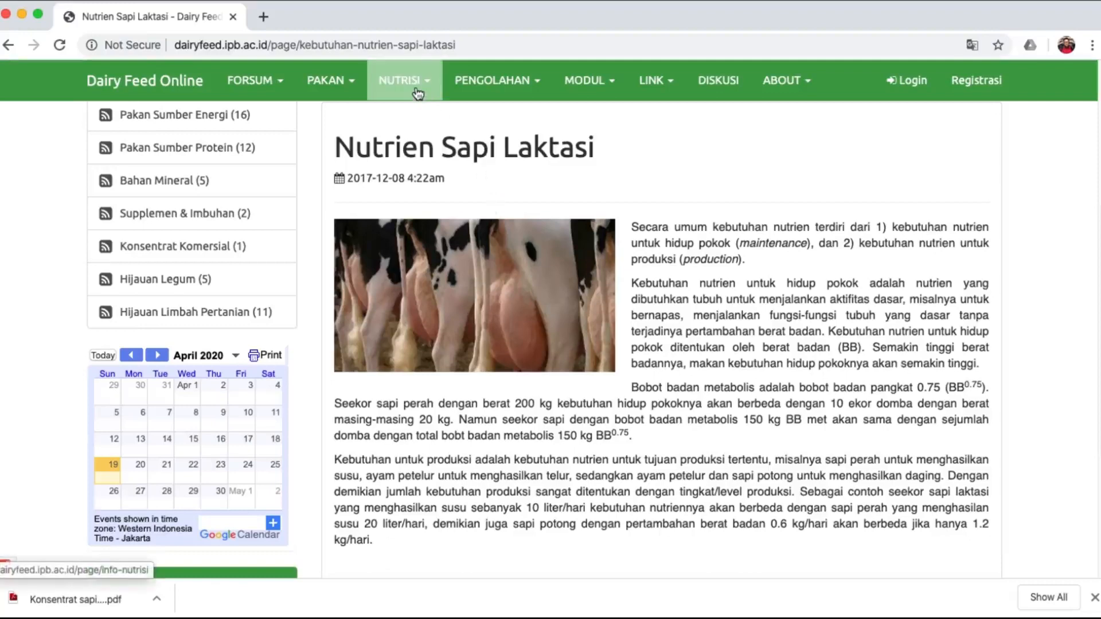
{"action": "left_click", "coordinate": [475, 93]}
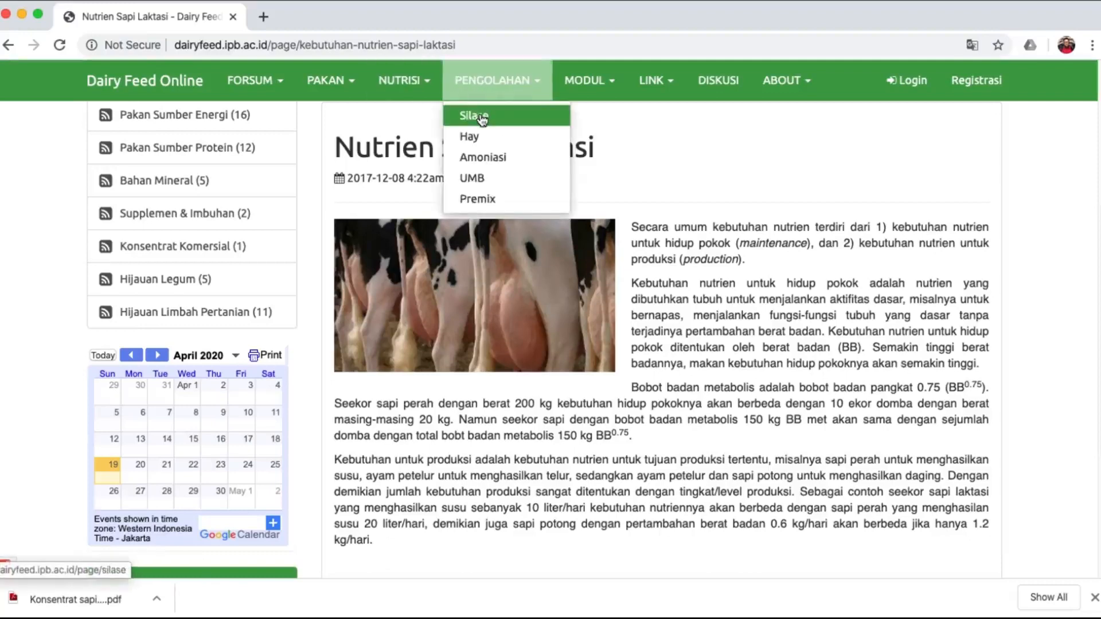
Visit the Silase page and the Modul Pelatihan training materials.
{"action": "left_click", "coordinate": [475, 114]}
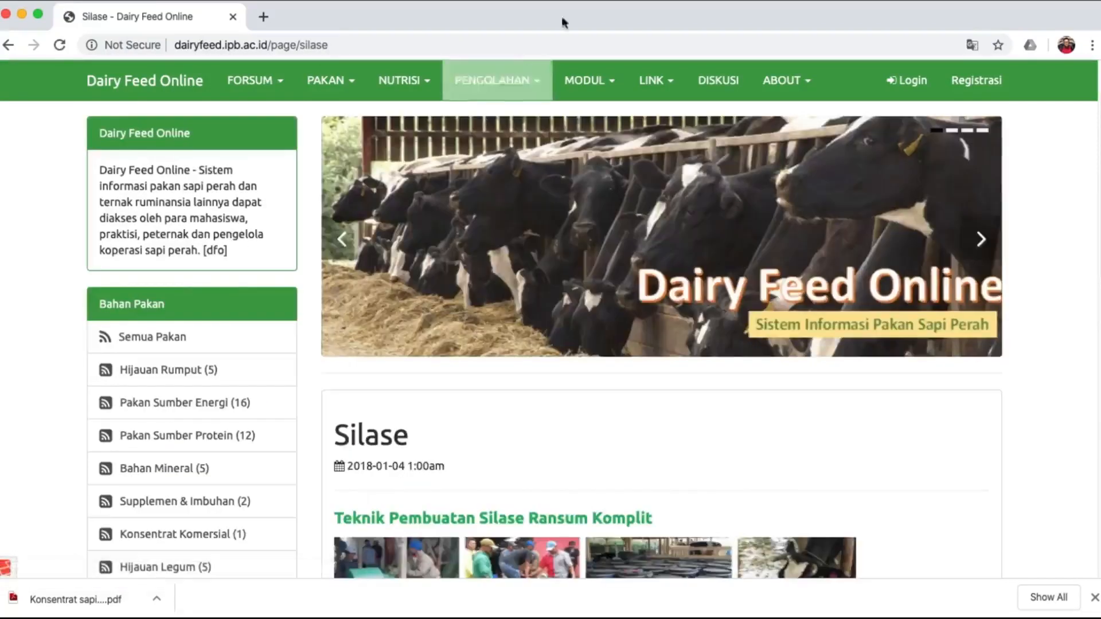
{"action": "left_click", "coordinate": [594, 94]}
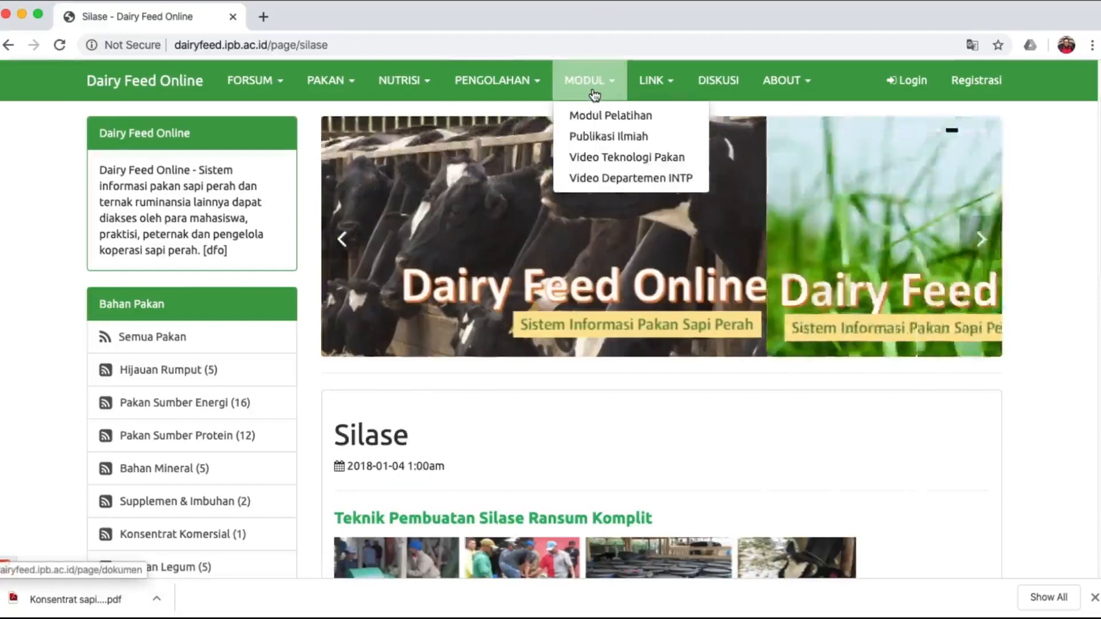
{"action": "left_click", "coordinate": [602, 122]}
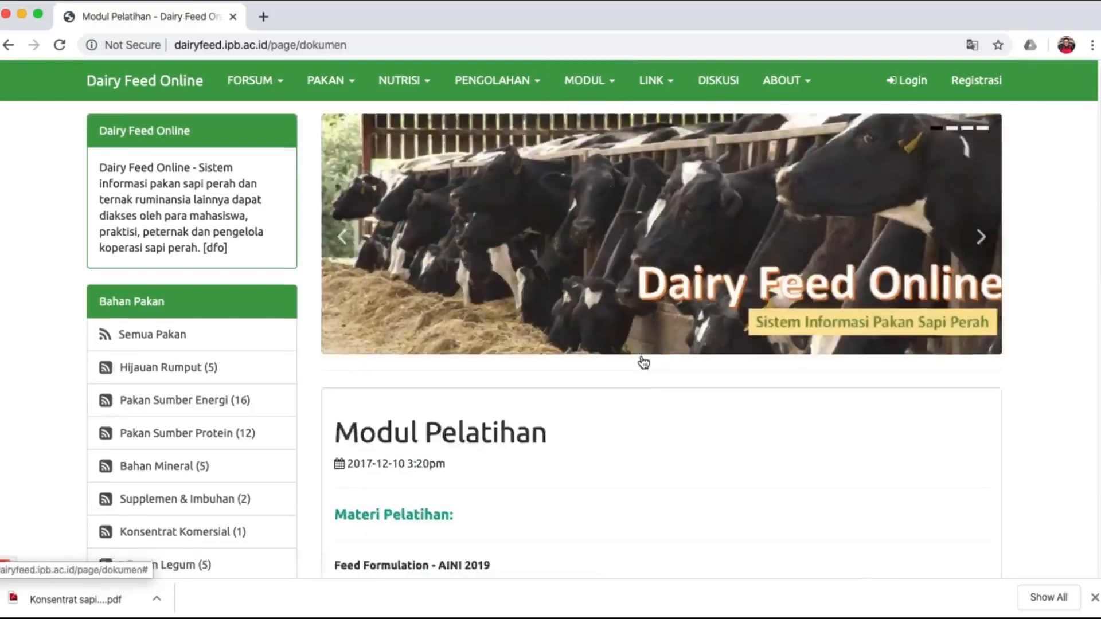
{"action": "scroll", "coordinate": [643, 363], "scroll_direction": "down", "scroll_amount": 8}
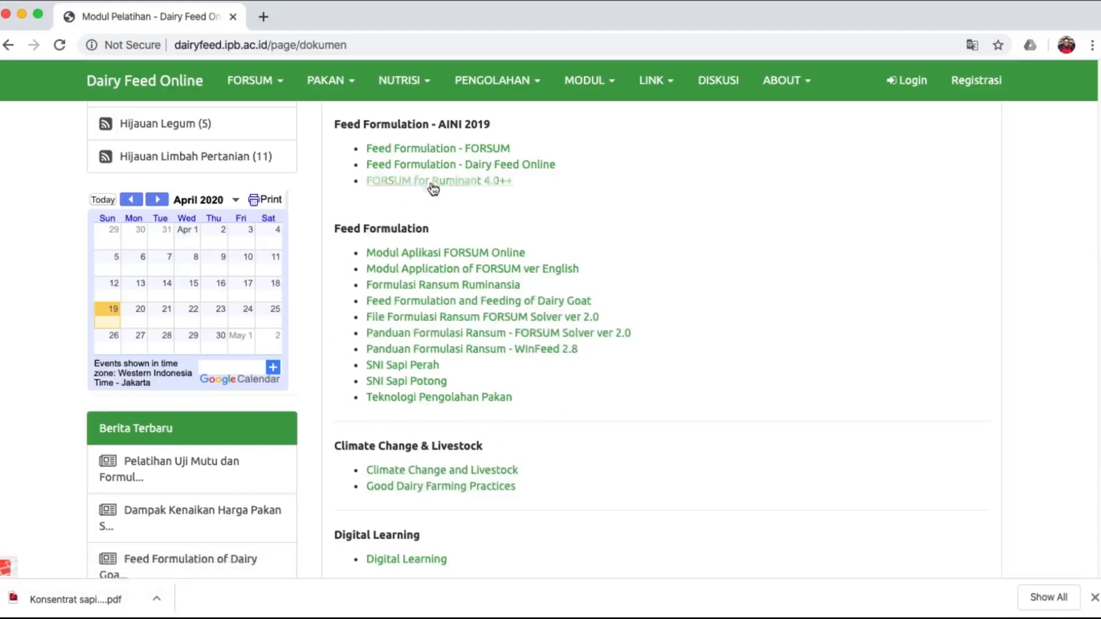
{"action": "scroll", "coordinate": [734, 318], "scroll_direction": "up", "scroll_amount": 10}
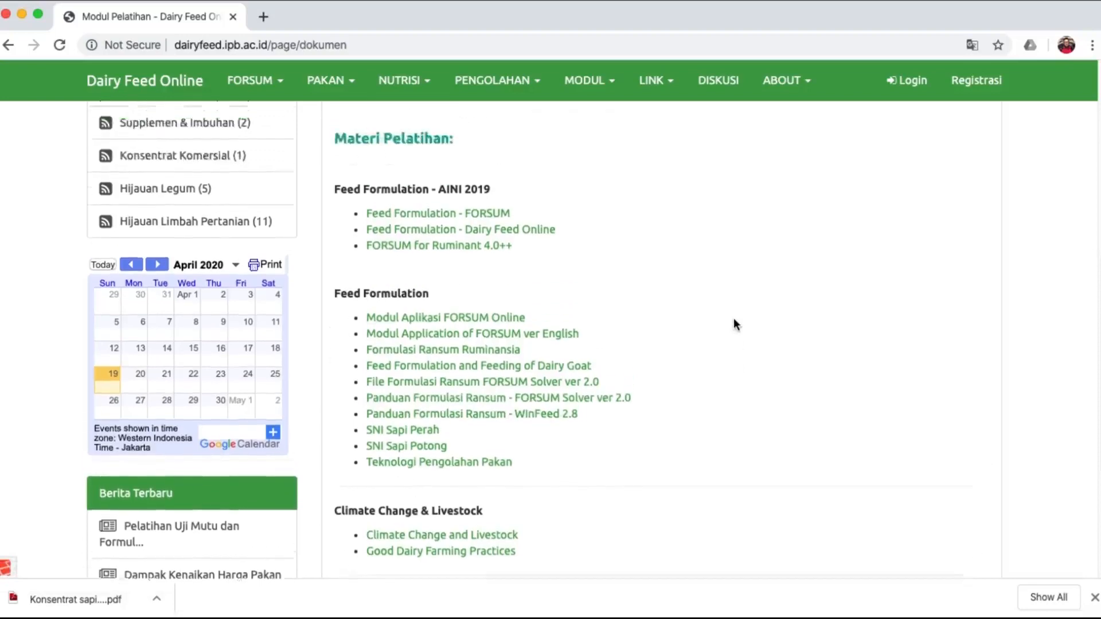
{"action": "scroll", "coordinate": [734, 317], "scroll_direction": "down", "scroll_amount": 1}
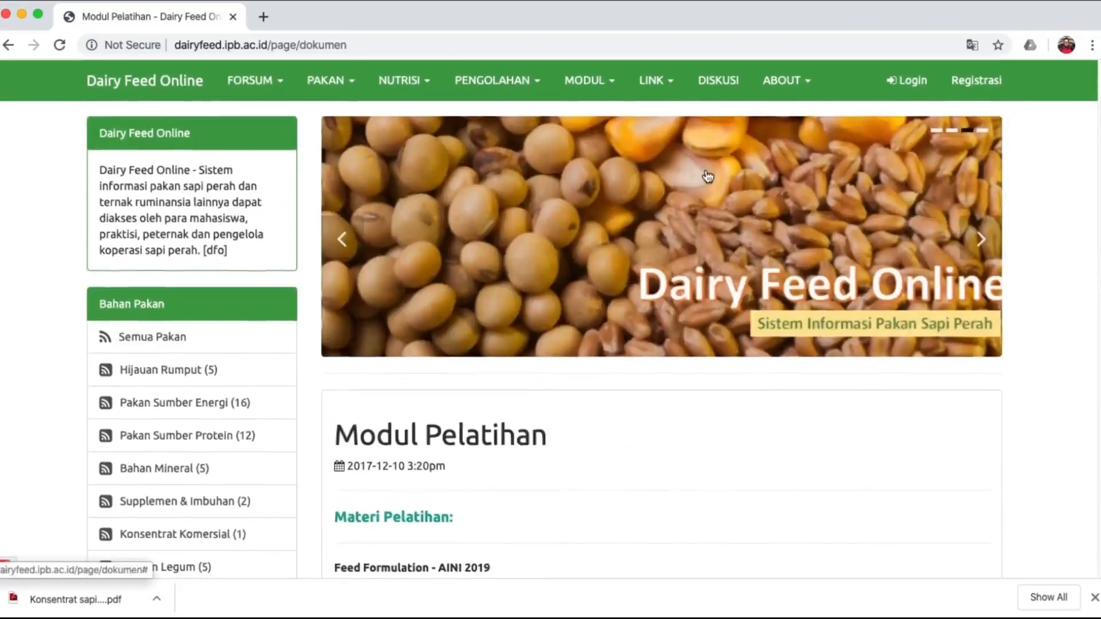
View the Tanya Jawab discussion page, then the Tim Ahli Nutrisi Perah expert page.
{"action": "left_click", "coordinate": [733, 81]}
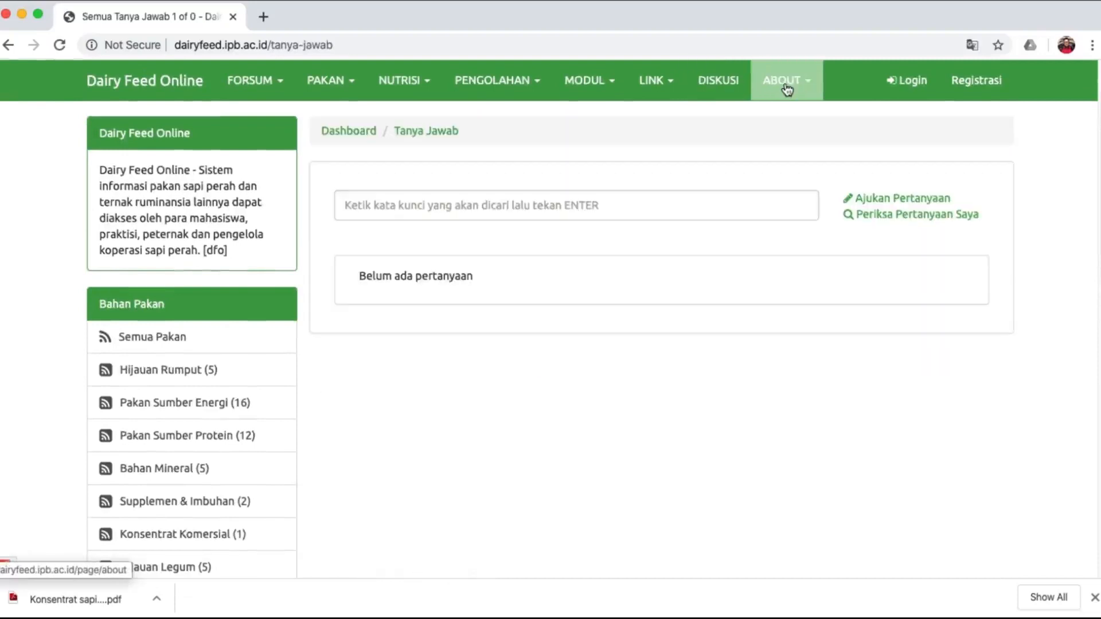
{"action": "left_click", "coordinate": [786, 90]}
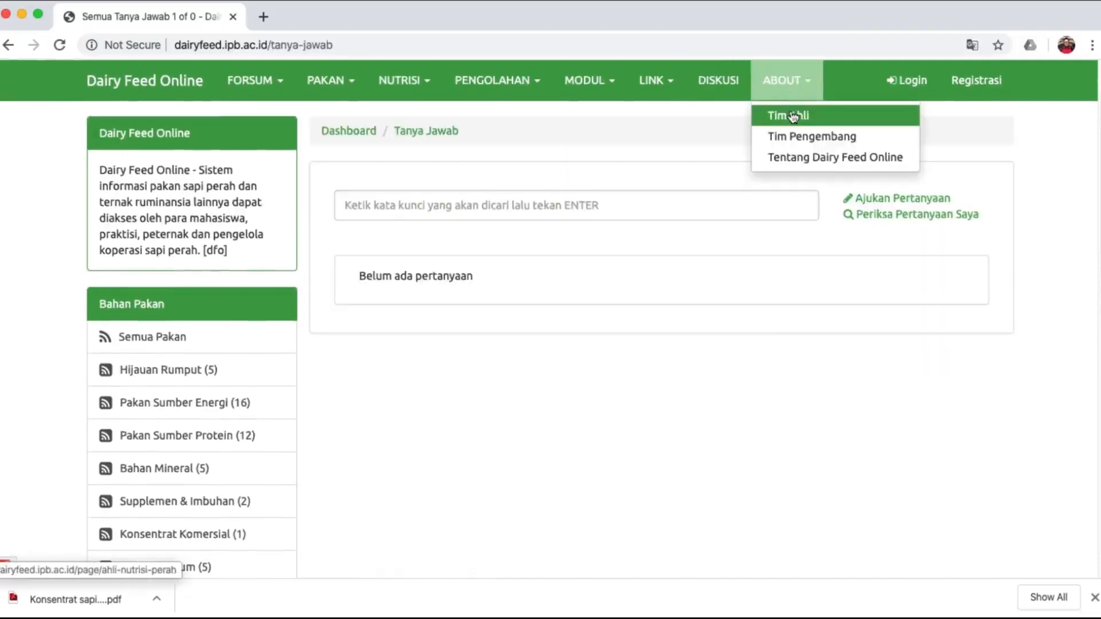
{"action": "left_click", "coordinate": [790, 114]}
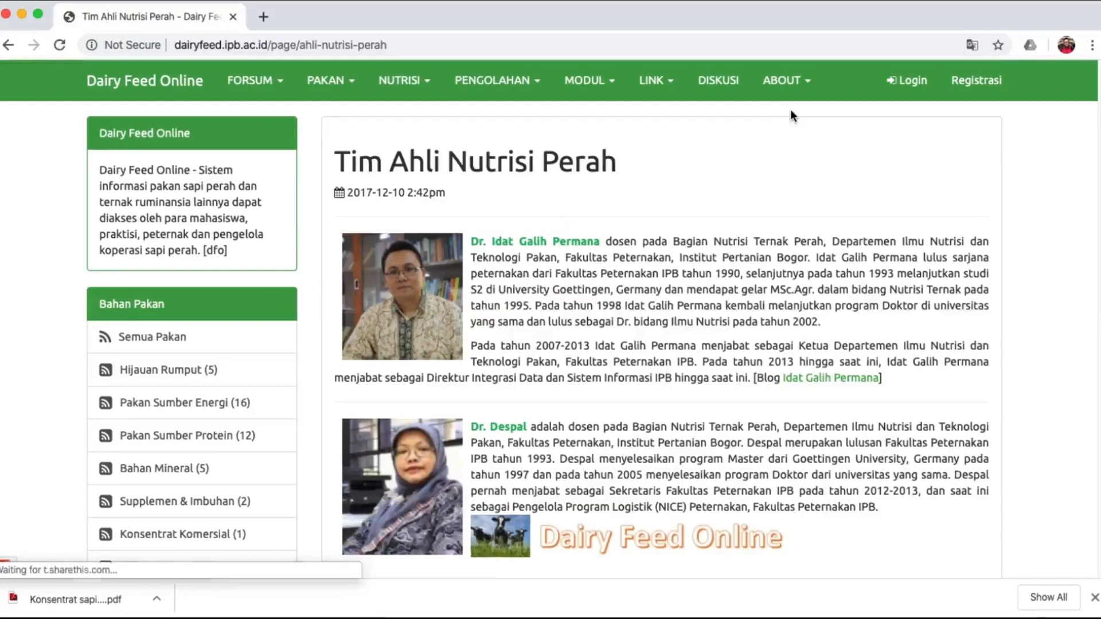
Register with the user's full name, e-mail address and a confirmed password via Daftar.
{"action": "left_click", "coordinate": [976, 80]}
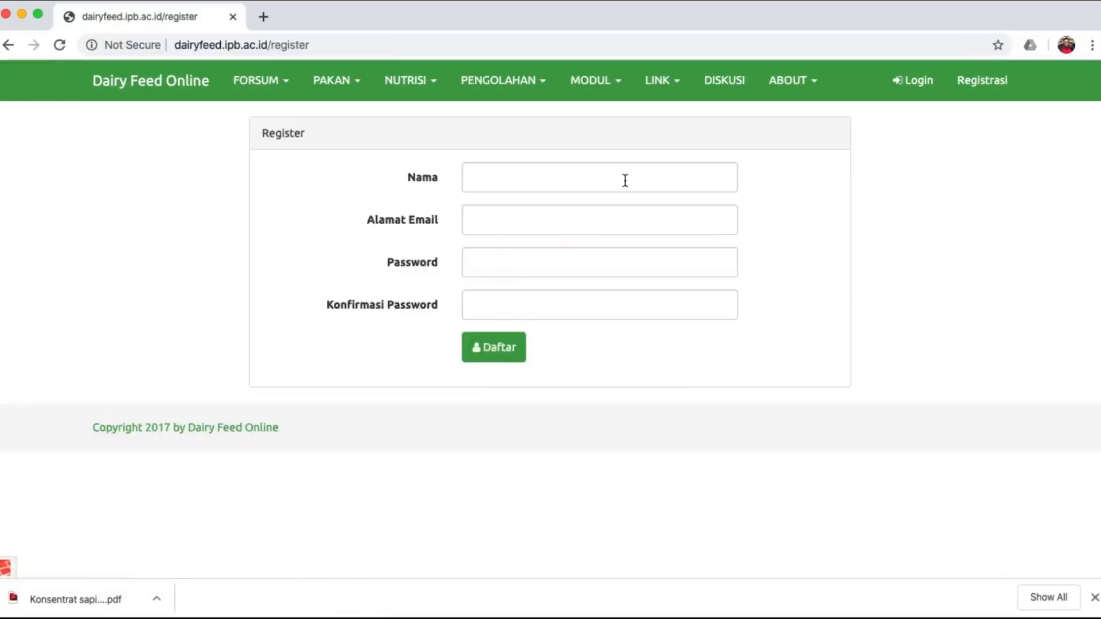
{"action": "left_click", "coordinate": [625, 180]}
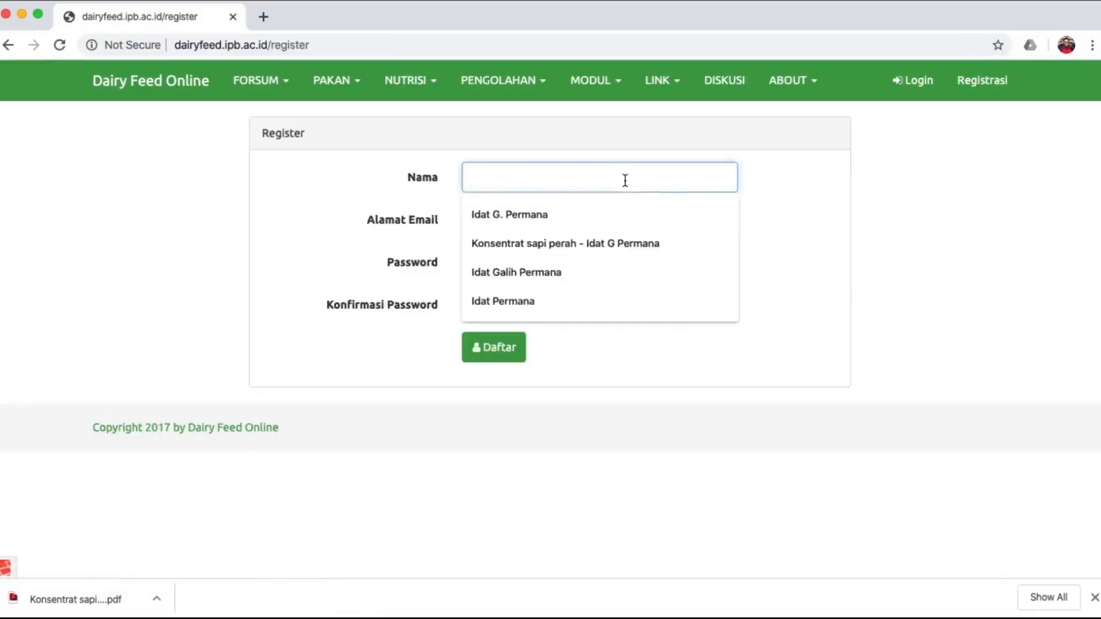
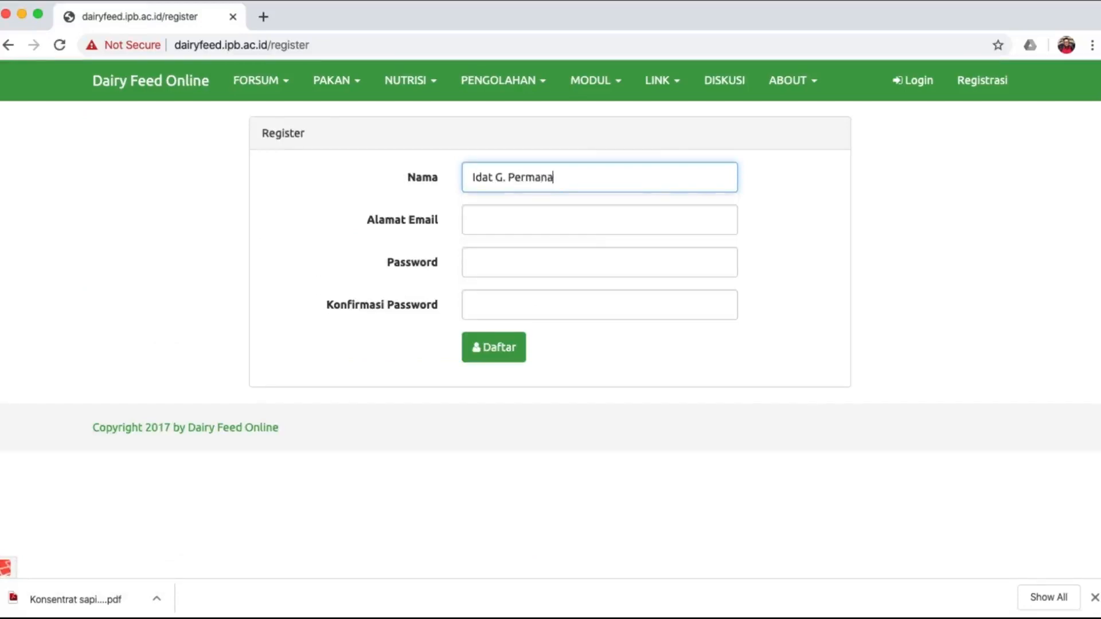
{"action": "left_click", "coordinate": [590, 233]}
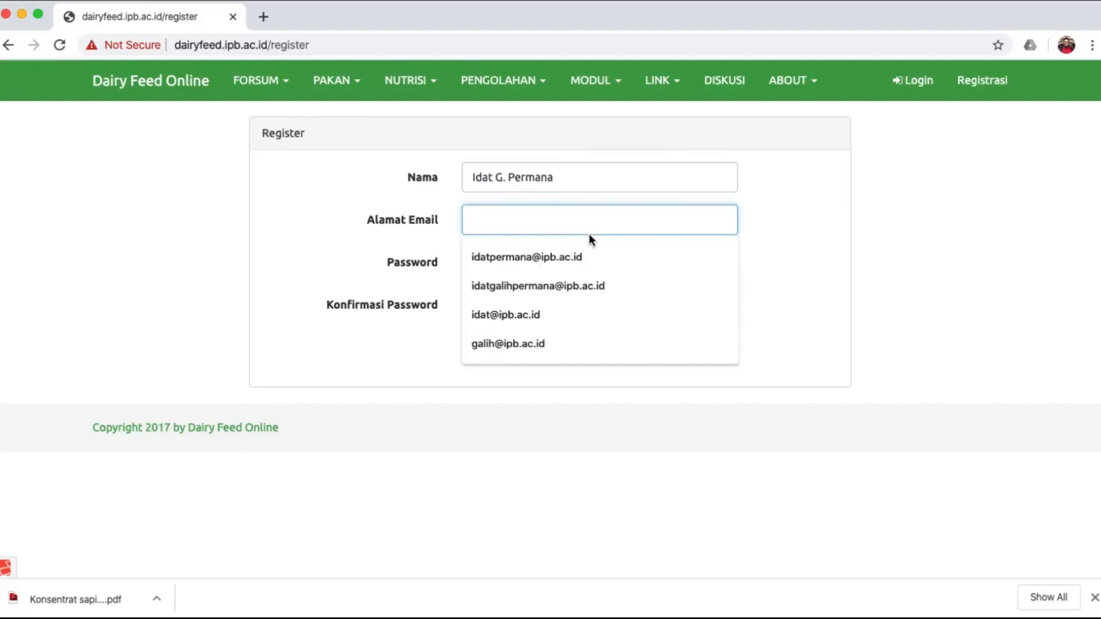
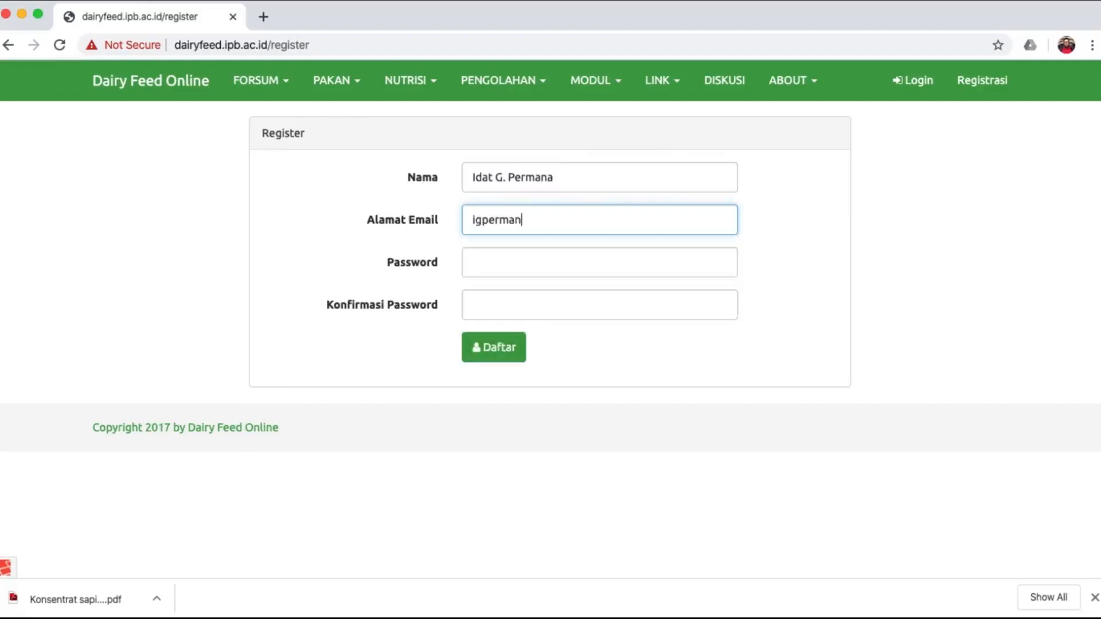
{"action": "left_click", "coordinate": [590, 263]}
{"action": "type", "text": "p•••••••"}
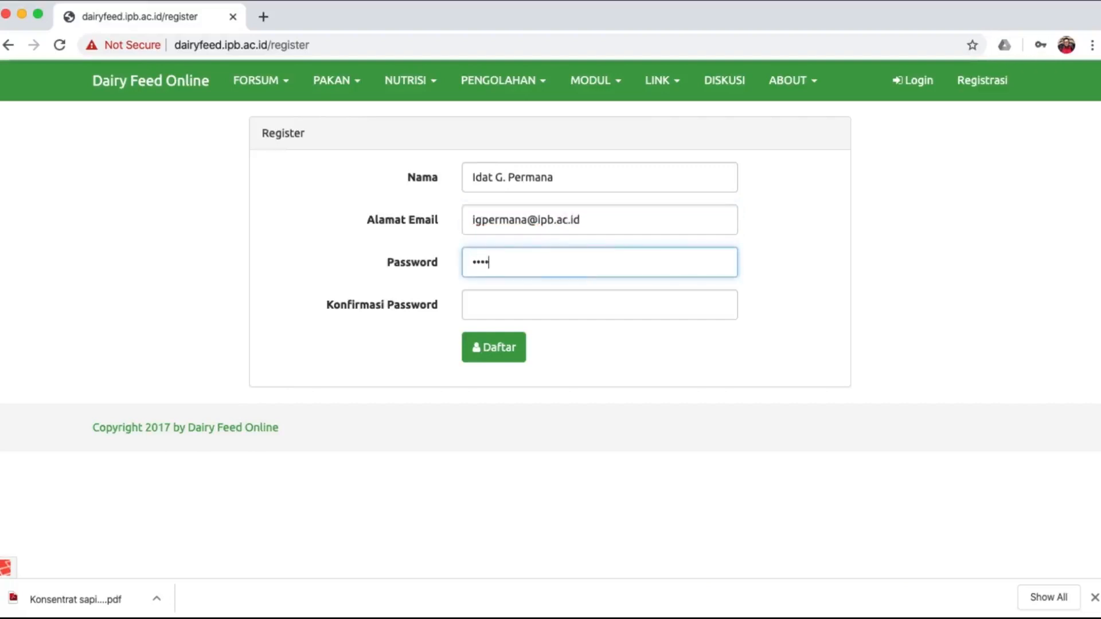
{"action": "left_click", "coordinate": [590, 314]}
{"action": "type", "text": "••••••••"}
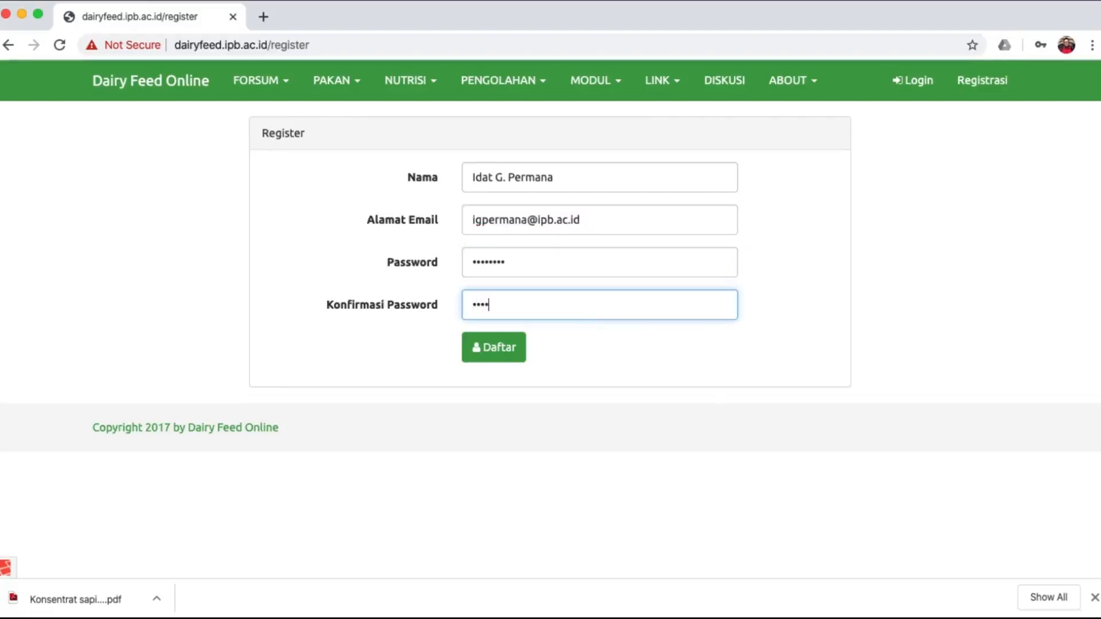
{"action": "left_click", "coordinate": [514, 354]}
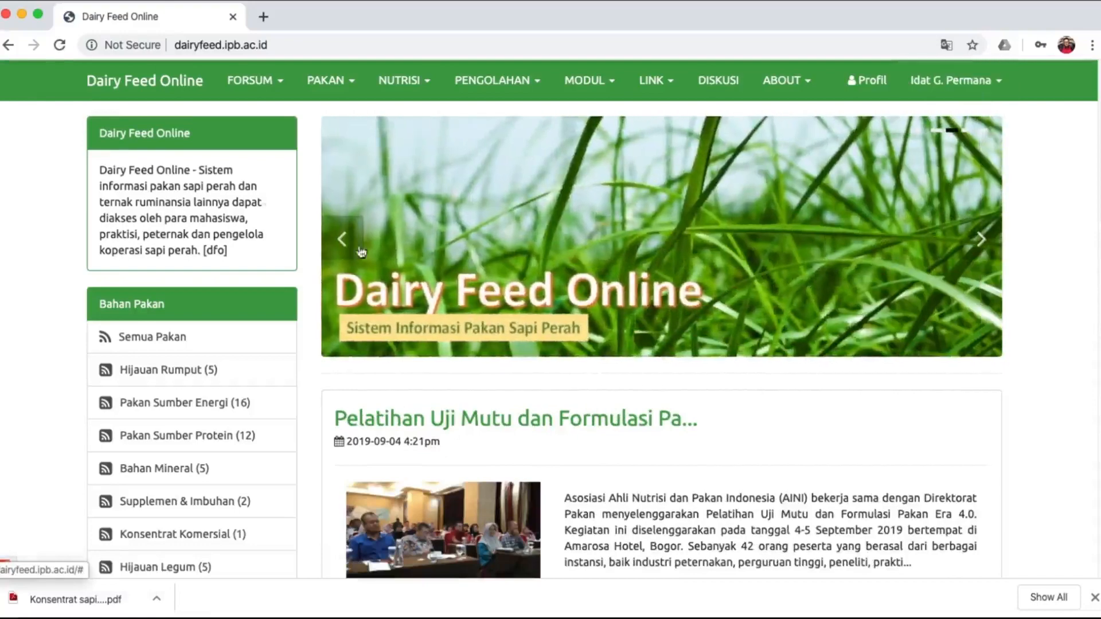
Open the Formulasi Ransum ration formulation page from the FORSUM menu.
{"action": "left_click", "coordinate": [251, 92]}
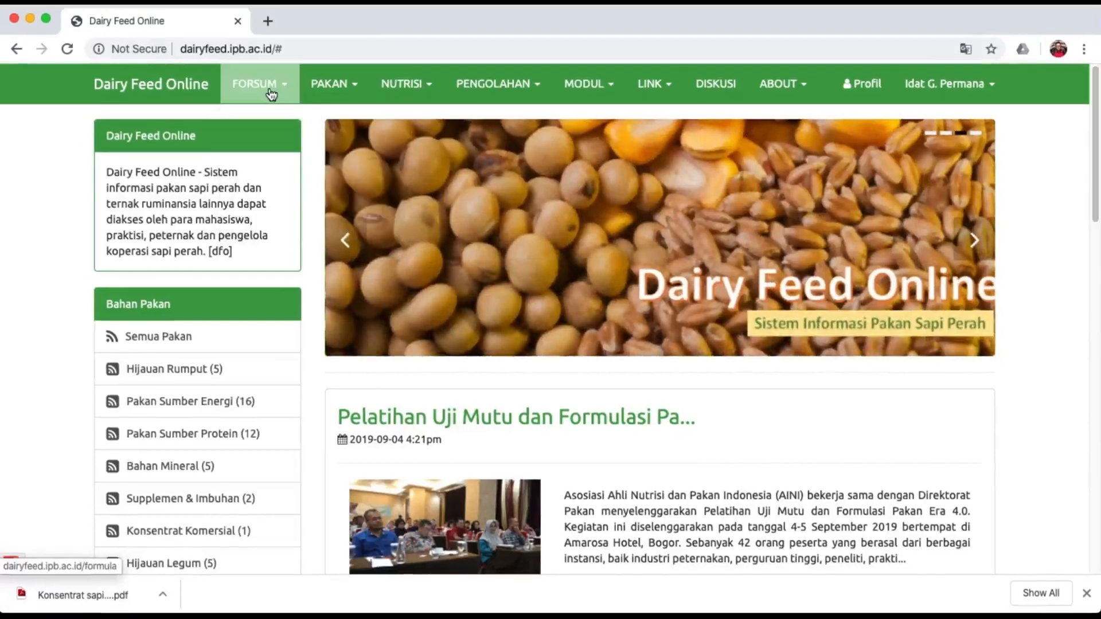
{"action": "left_click", "coordinate": [267, 90]}
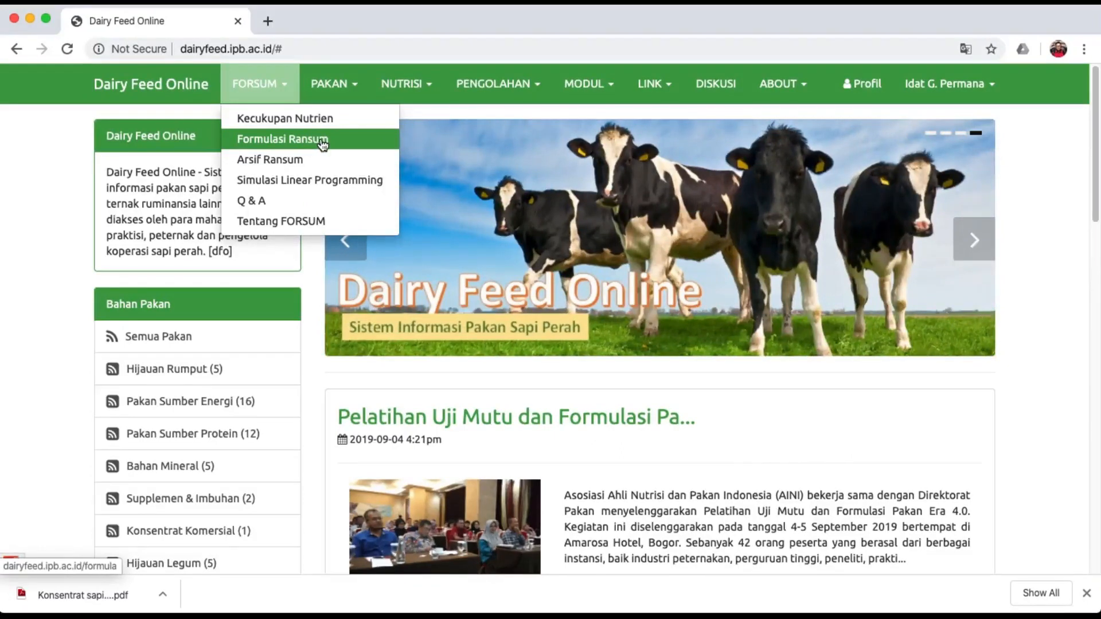
{"action": "left_click", "coordinate": [323, 143]}
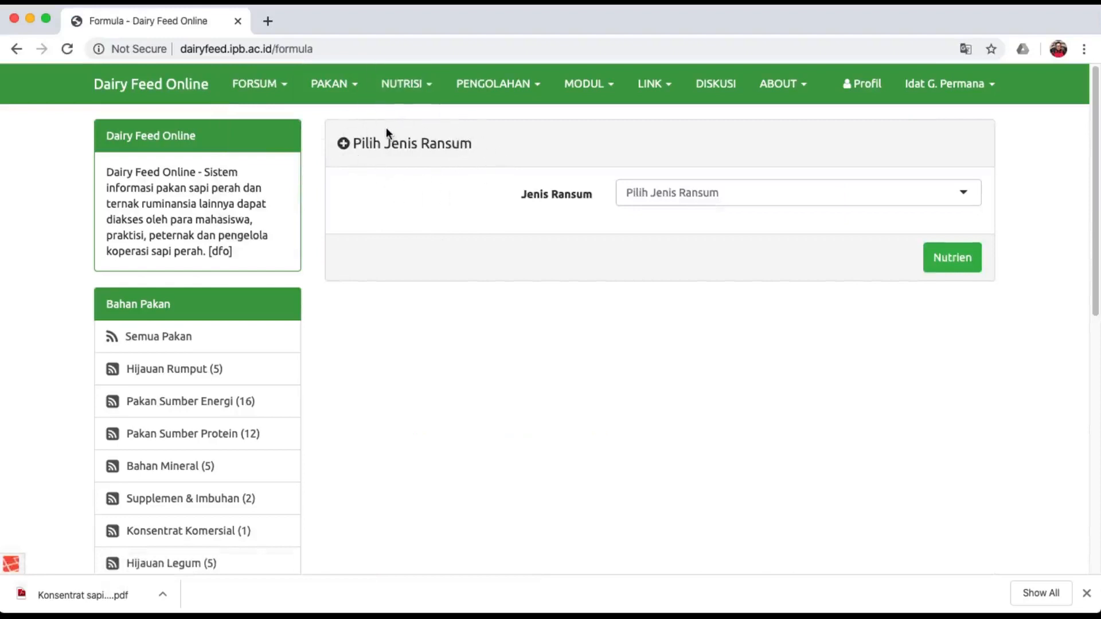
Select Konsentrat Sapi Perah Laktasi as the Jenis Ransum ration type.
{"action": "left_click", "coordinate": [686, 193]}
{"action": "scroll", "coordinate": [746, 315], "scroll_direction": "down", "scroll_amount": 3}
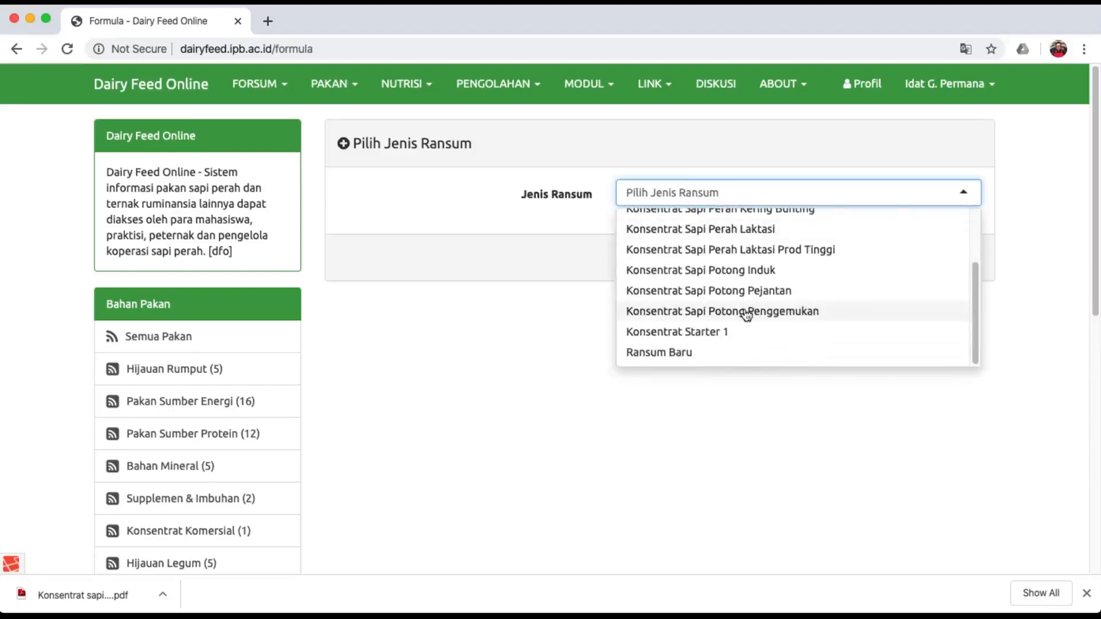
{"action": "scroll", "coordinate": [746, 314], "scroll_direction": "up", "scroll_amount": 3}
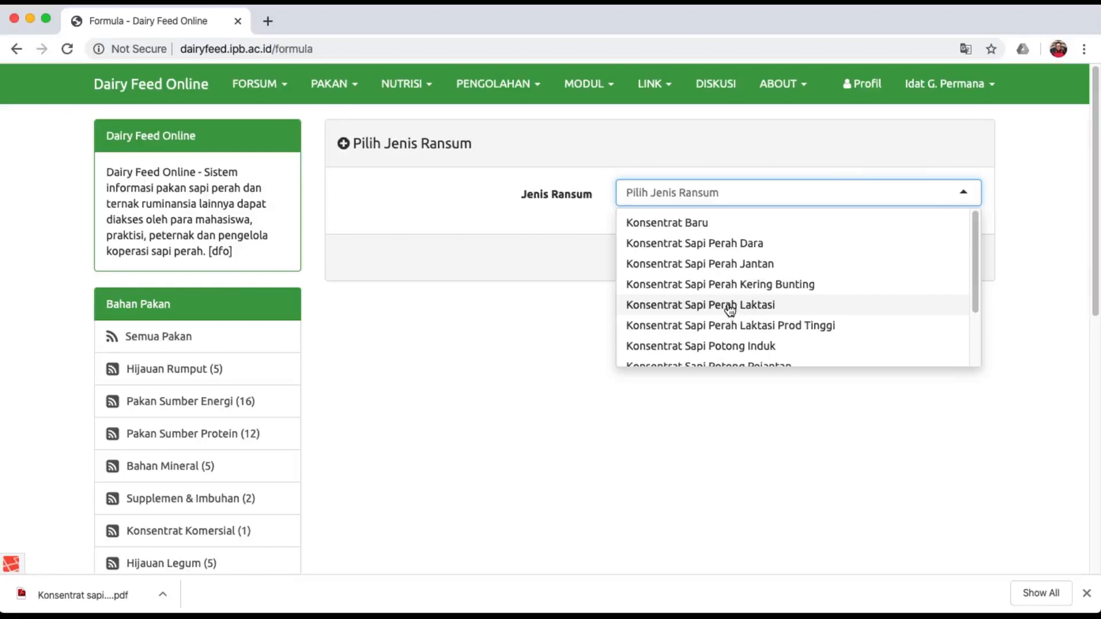
{"action": "left_click", "coordinate": [730, 310]}
{"action": "left_click", "coordinate": [807, 191]}
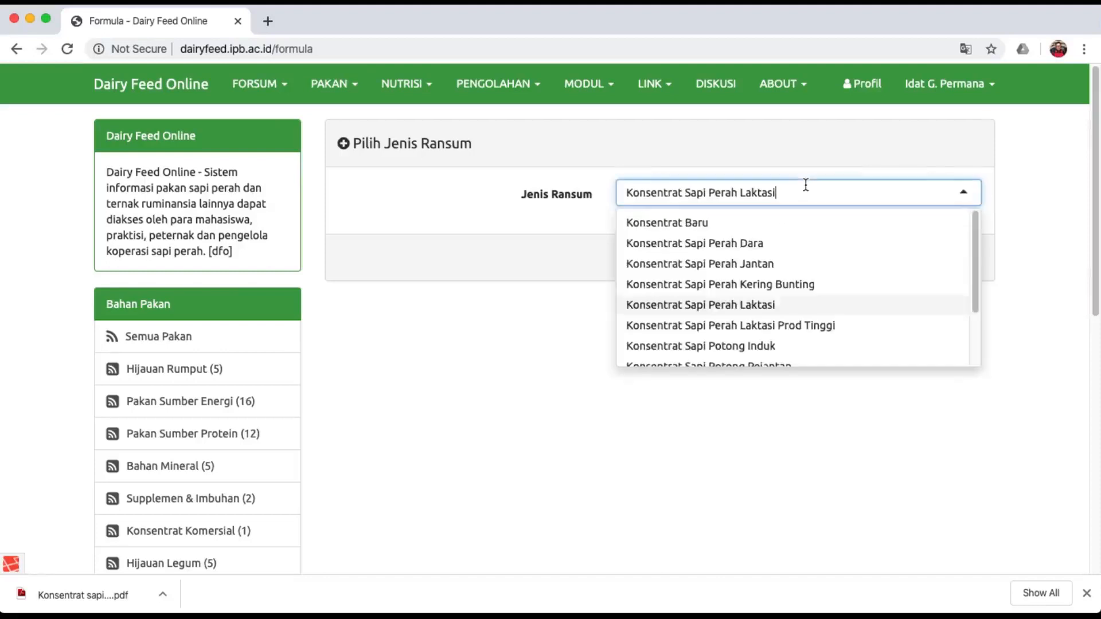
{"action": "left_click", "coordinate": [734, 229]}
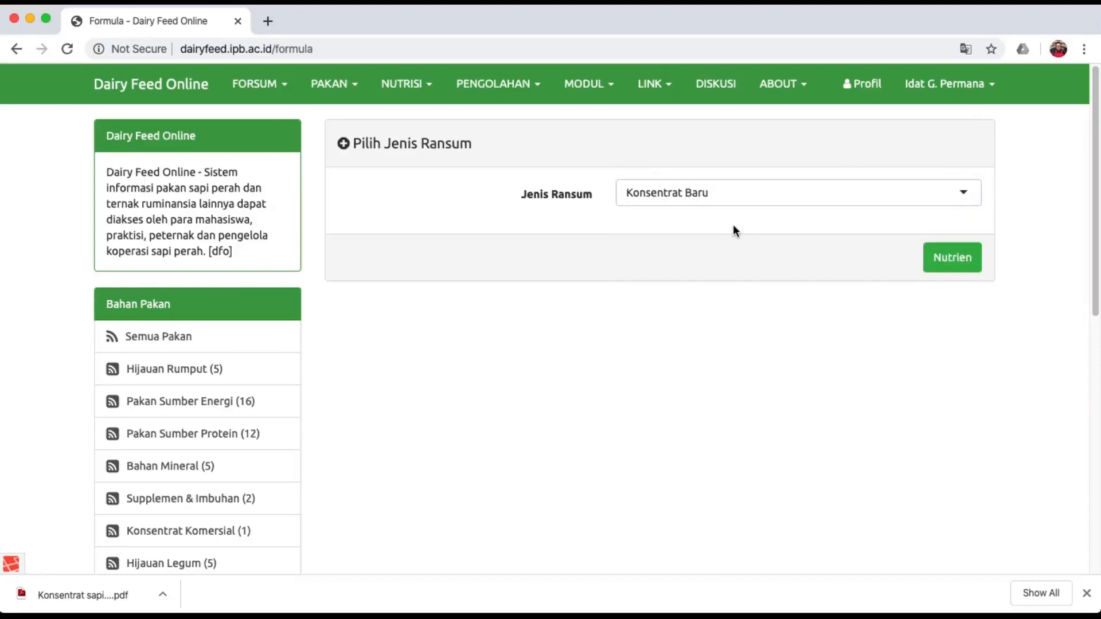
{"action": "left_click", "coordinate": [768, 193]}
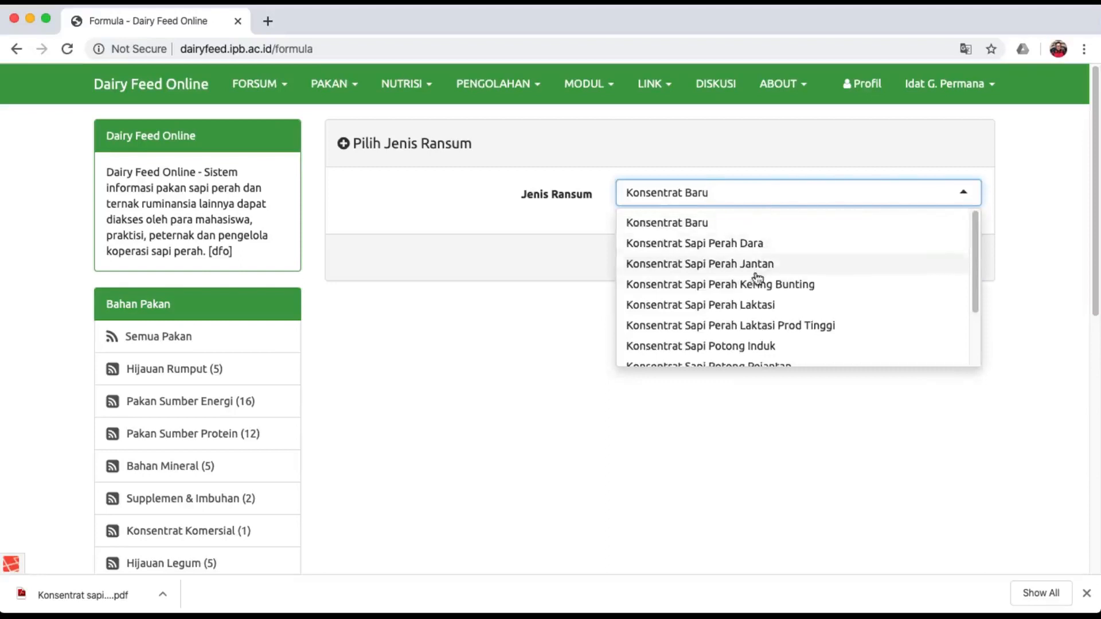
{"action": "left_click", "coordinate": [754, 306]}
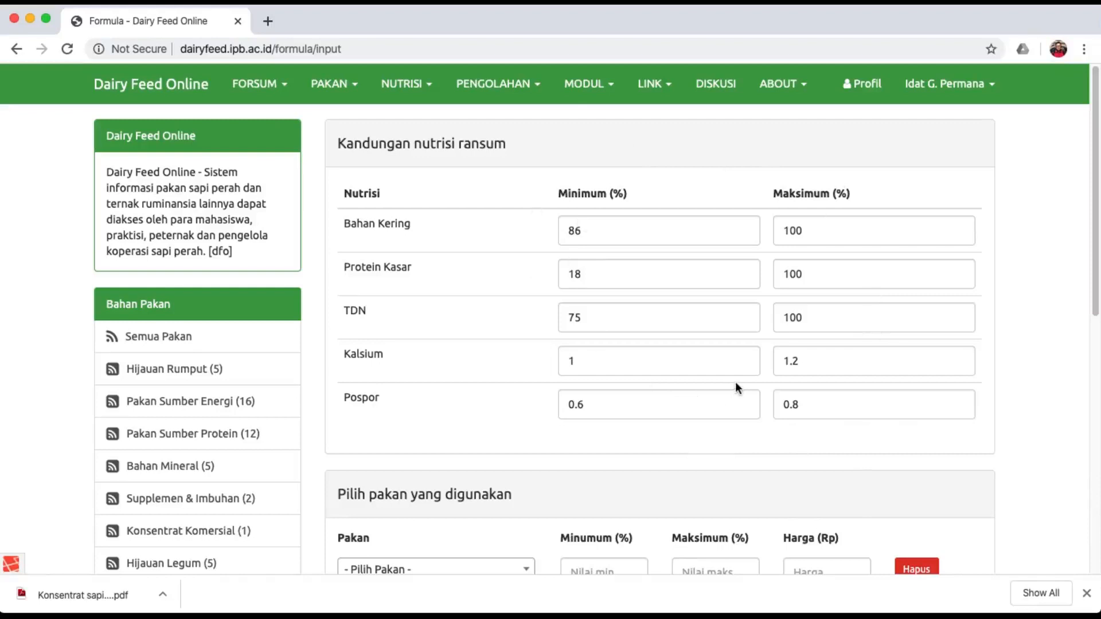
Check the limits: Bahan Kering 86, Protein Kasar 18, TDN 75, Kalsium 1, Pospor 0.6–0.8.
{"action": "left_click", "coordinate": [625, 228]}
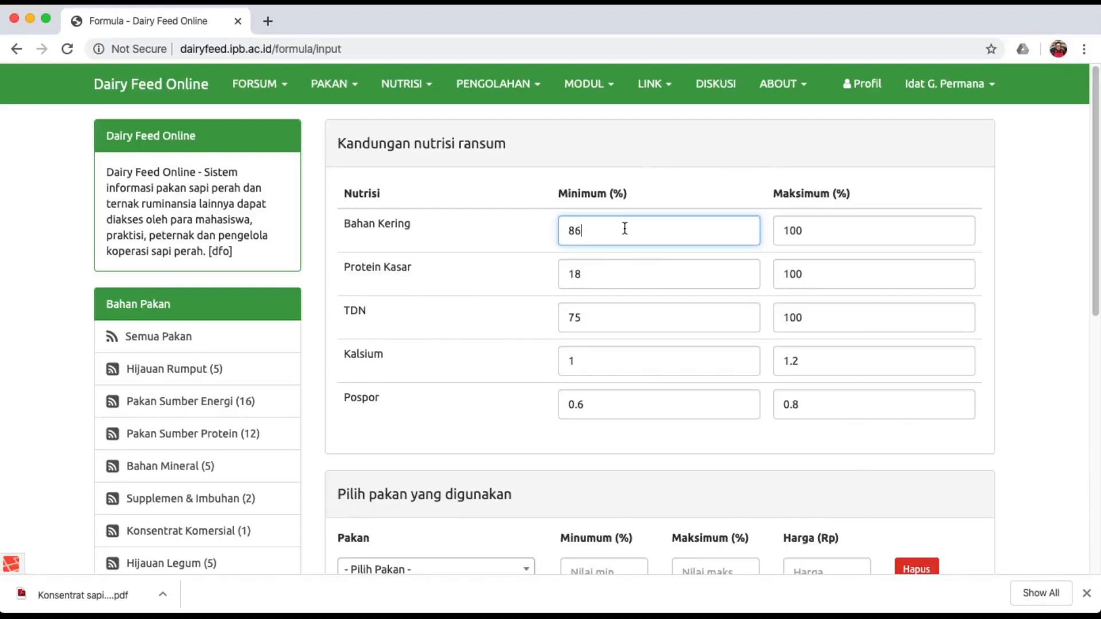
{"action": "left_click", "coordinate": [622, 269]}
{"action": "left_click", "coordinate": [617, 317]}
{"action": "left_click", "coordinate": [617, 365]}
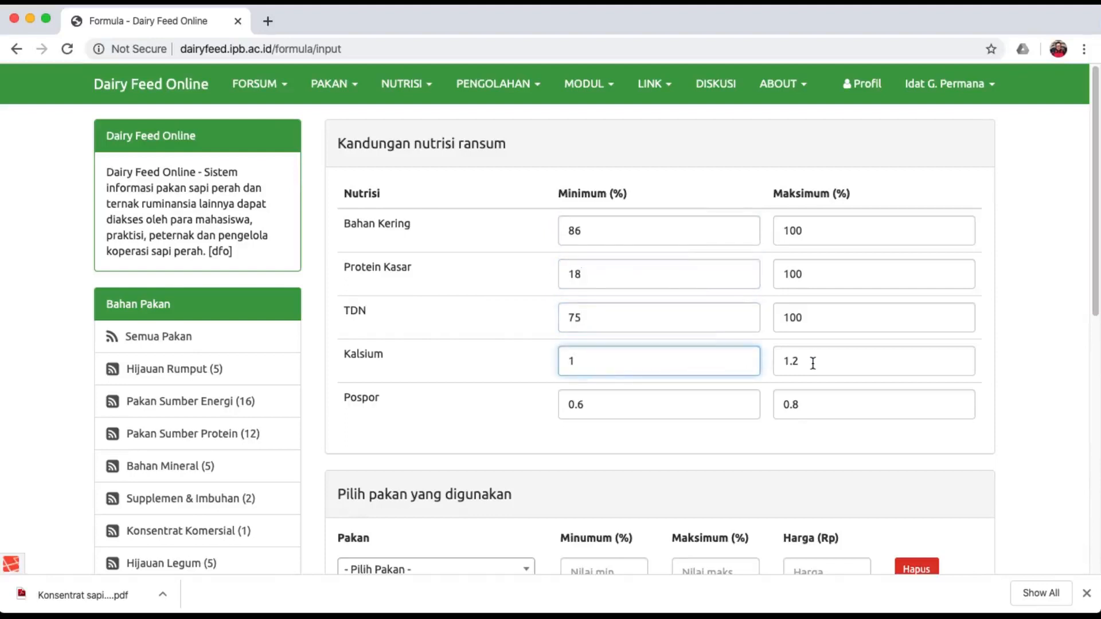
{"action": "left_click", "coordinate": [651, 398]}
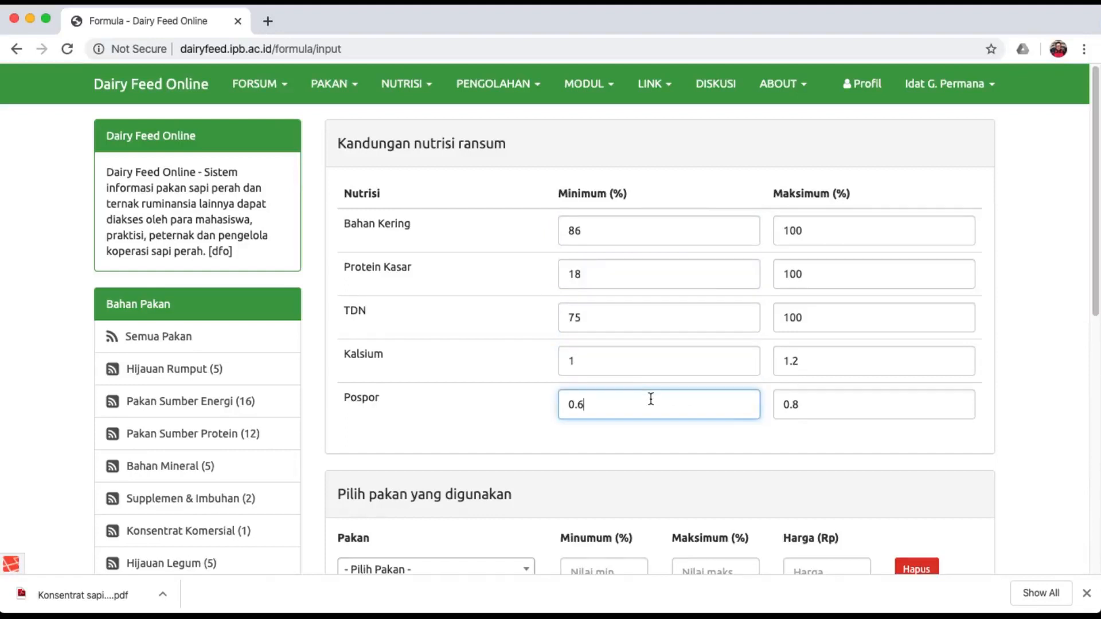
{"action": "left_click", "coordinate": [829, 404]}
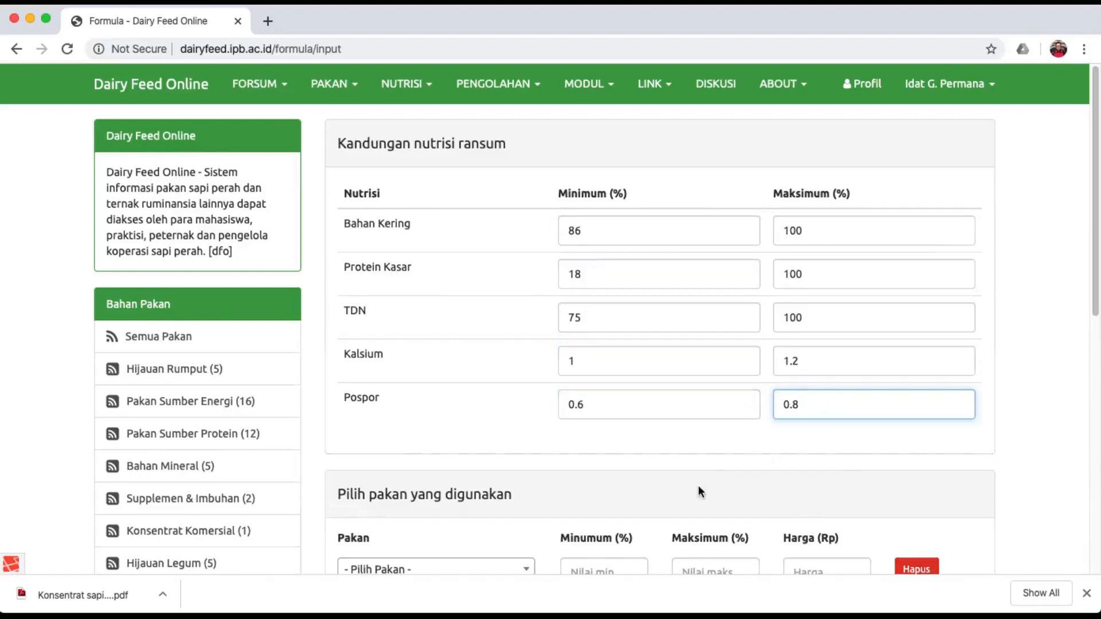
{"action": "scroll", "coordinate": [698, 485], "scroll_direction": "down", "scroll_amount": 5}
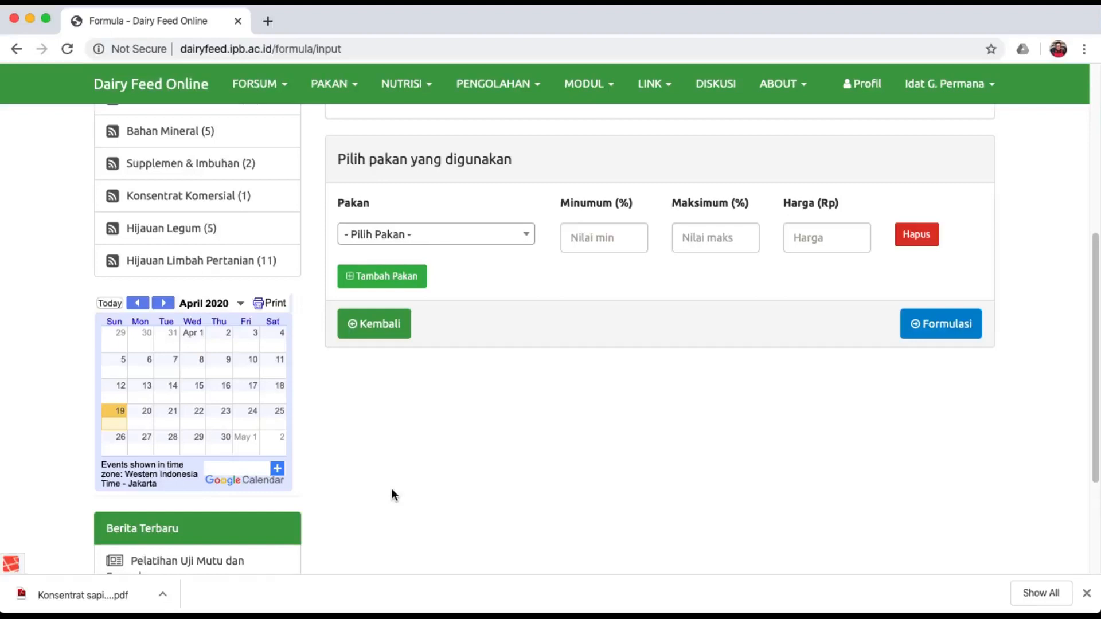
Add Jagung as the first feed with 10–50% limits, changing its price to 3500.
{"action": "left_click", "coordinate": [512, 238]}
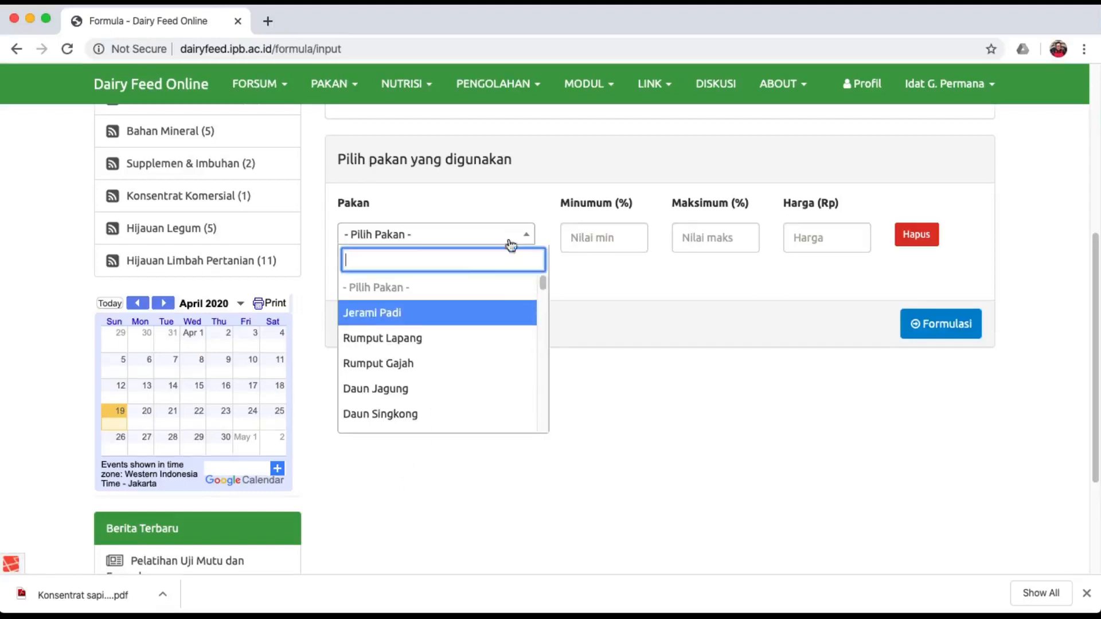
{"action": "scroll", "coordinate": [483, 377], "scroll_direction": "down", "scroll_amount": 3}
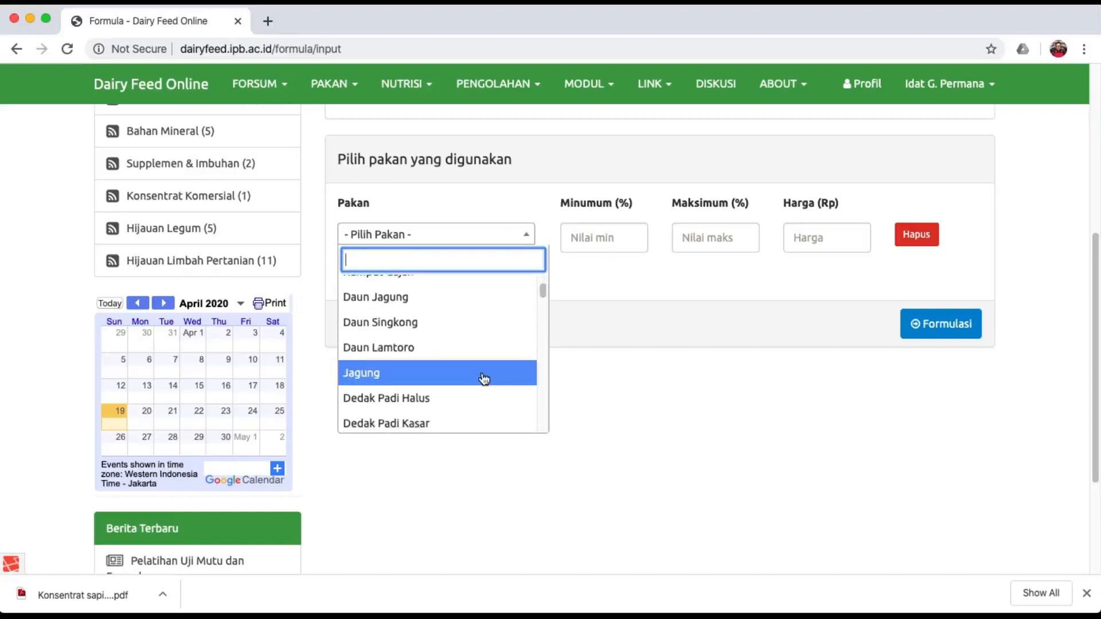
{"action": "left_click", "coordinate": [484, 375]}
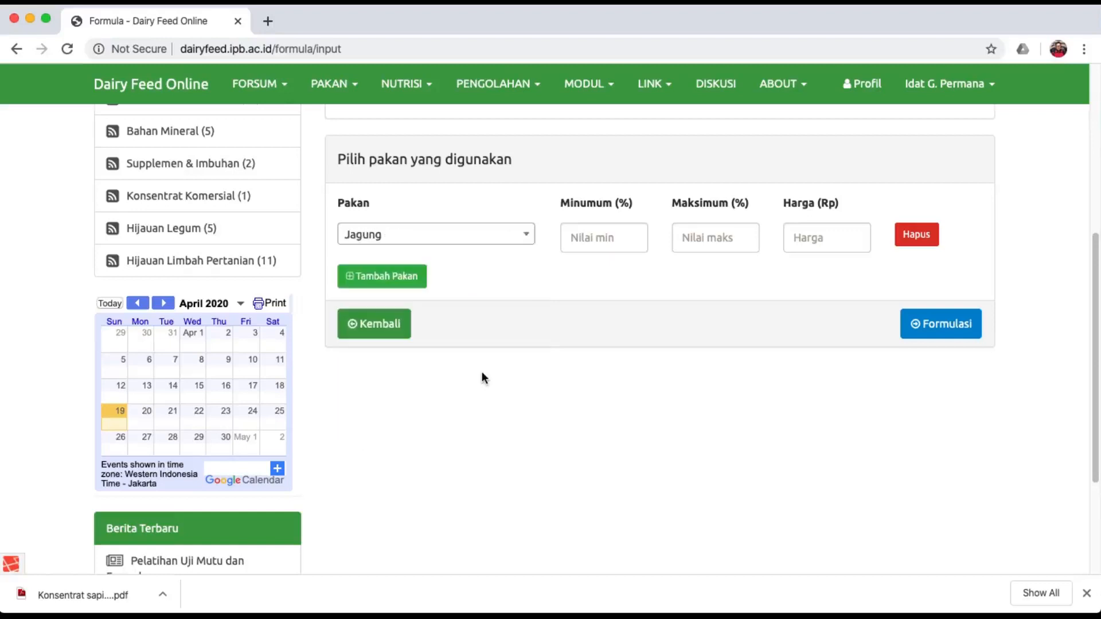
{"action": "left_click", "coordinate": [598, 244]}
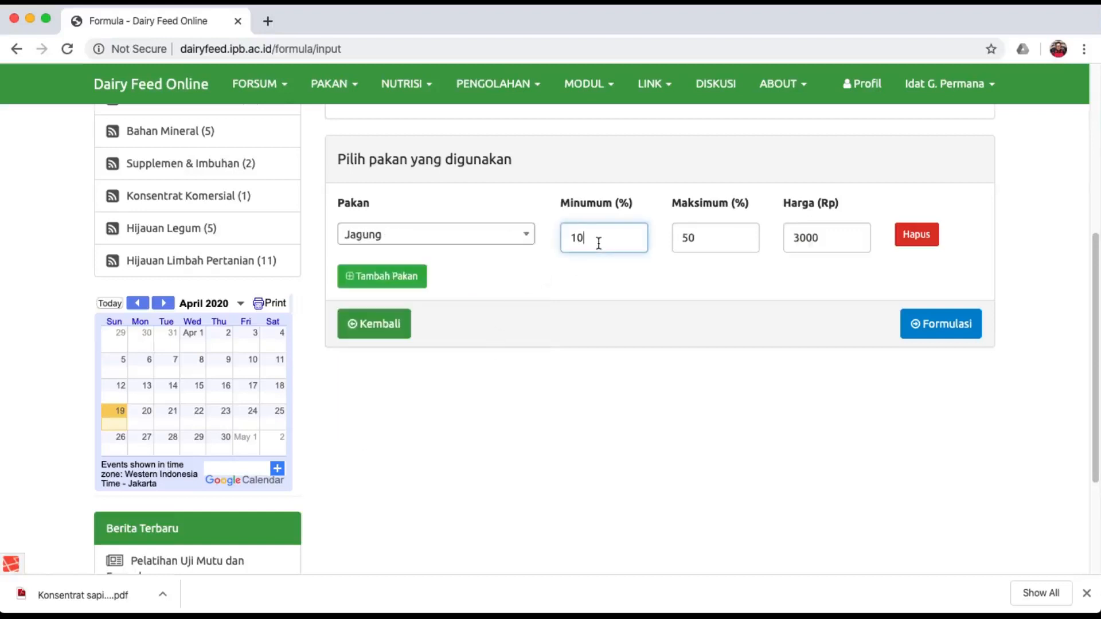
{"action": "left_click", "coordinate": [703, 242]}
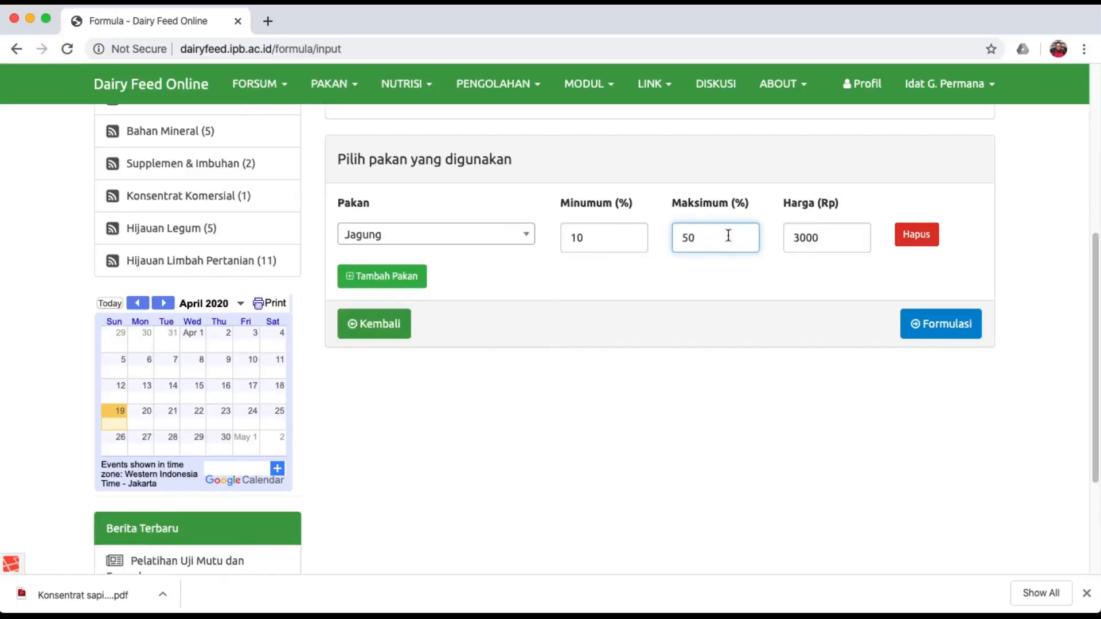
{"action": "left_click", "coordinate": [830, 236]}
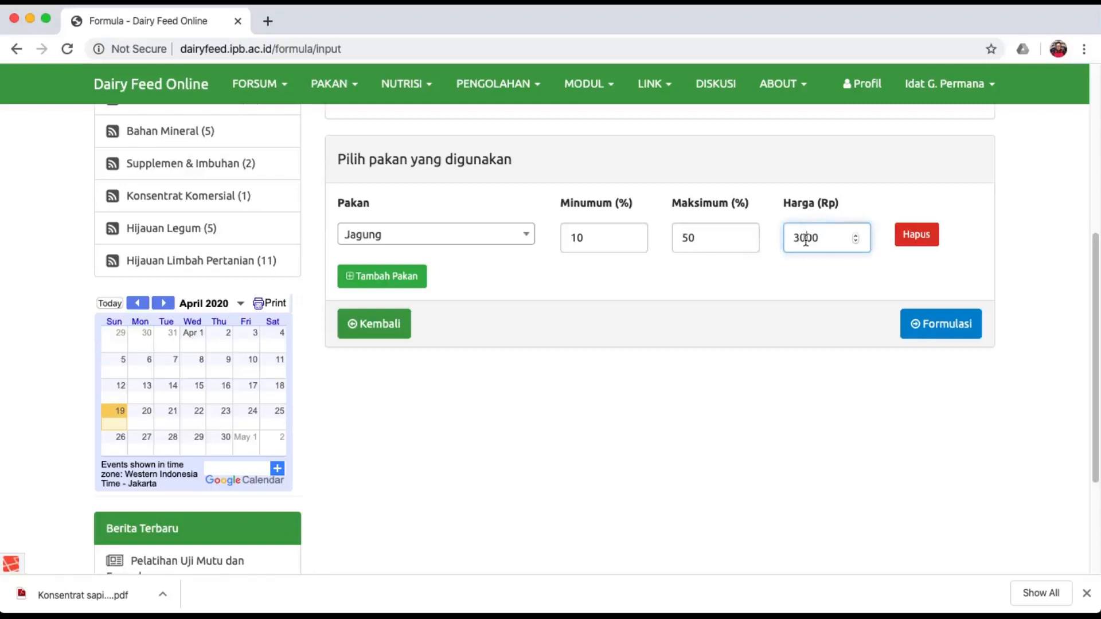
{"action": "left_click", "coordinate": [806, 238]}
{"action": "key", "text": "BackSpace"}
{"action": "type", "text": "5"}
{"action": "left_click", "coordinate": [682, 284]}
Add Dedak Padi Halus, Onggok and Pollard as the second to fourth feeds.
{"action": "left_click", "coordinate": [402, 277]}
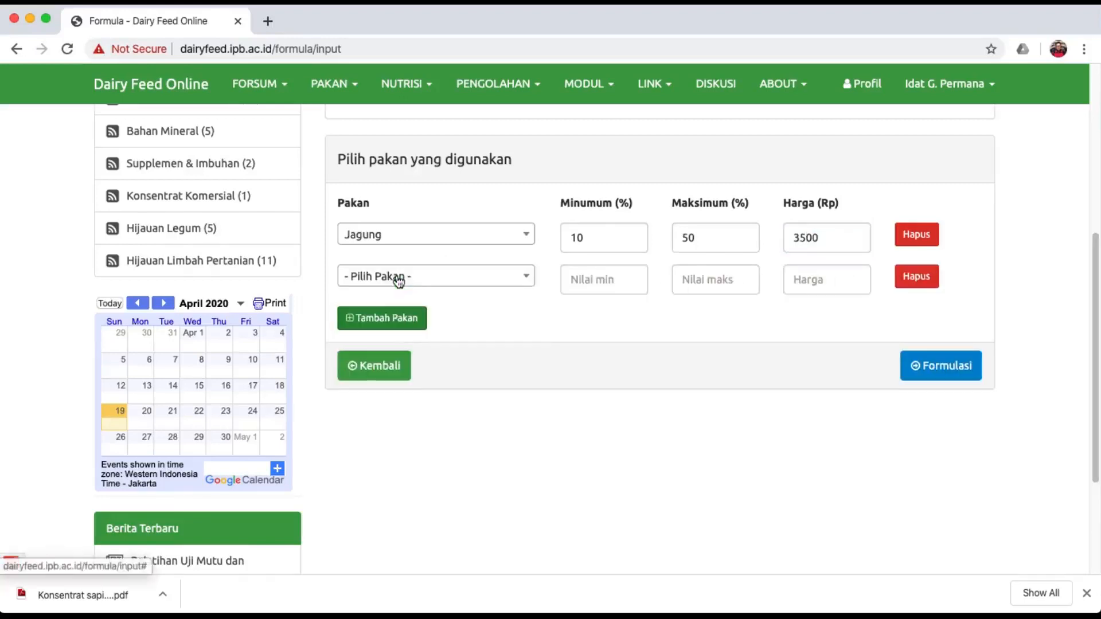
{"action": "left_click", "coordinate": [416, 278]}
{"action": "scroll", "coordinate": [455, 442], "scroll_direction": "down", "scroll_amount": 5}
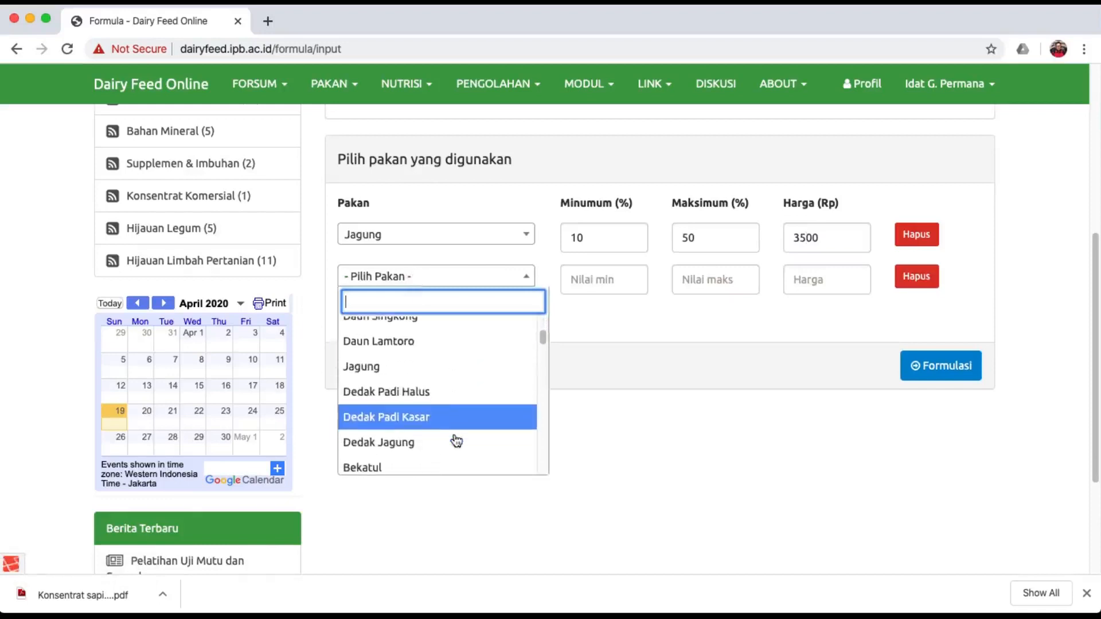
{"action": "left_click", "coordinate": [471, 394]}
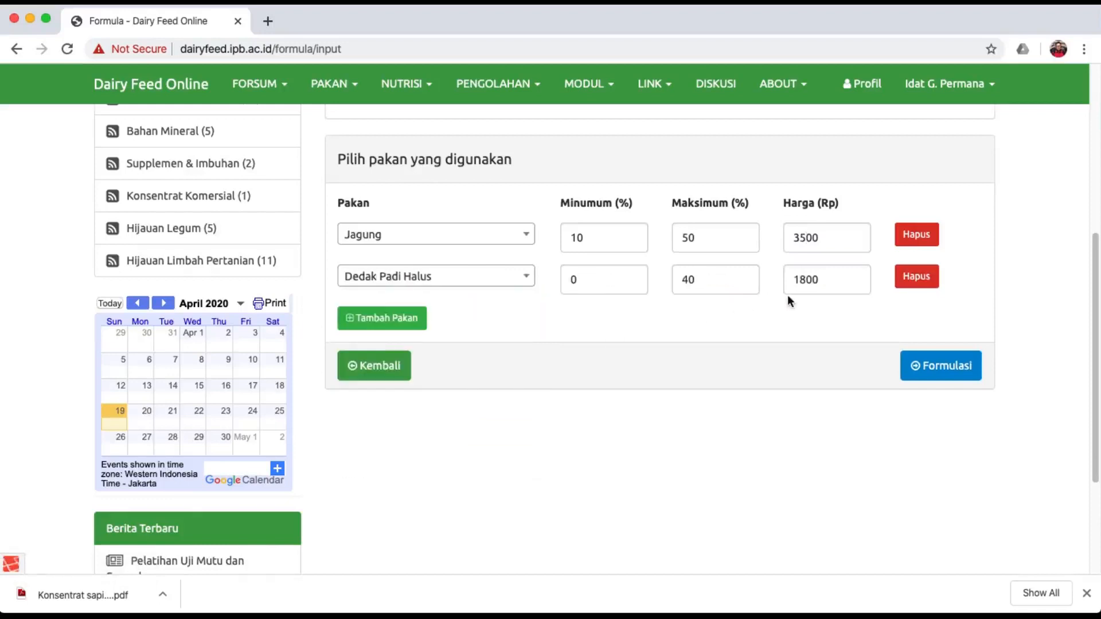
{"action": "left_click", "coordinate": [414, 319]}
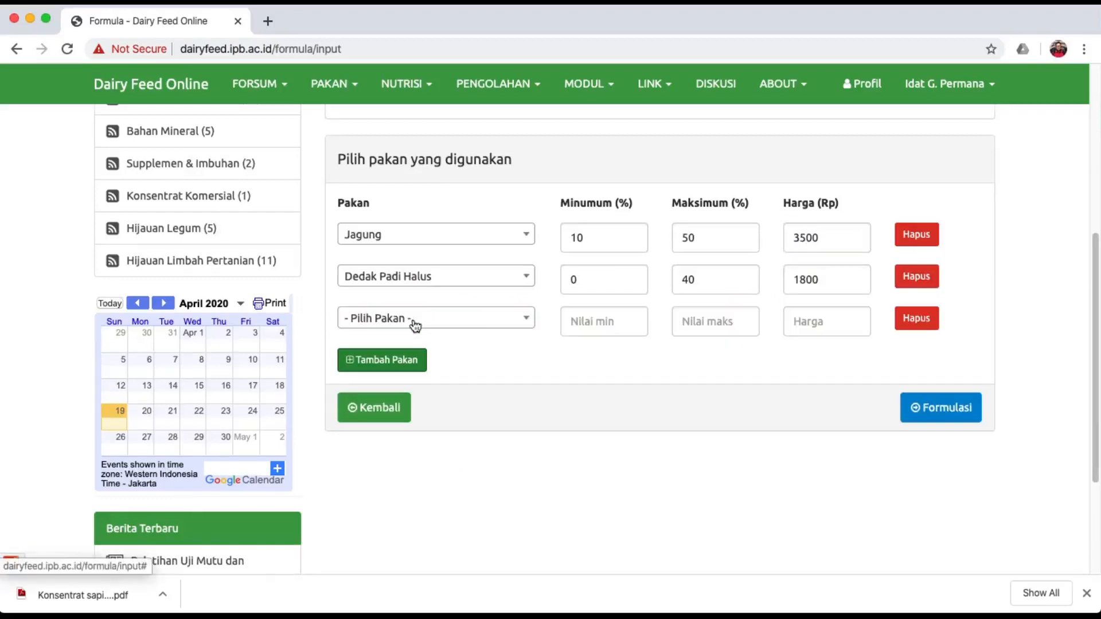
{"action": "left_click", "coordinate": [480, 324]}
{"action": "scroll", "coordinate": [487, 444], "scroll_direction": "down", "scroll_amount": 5}
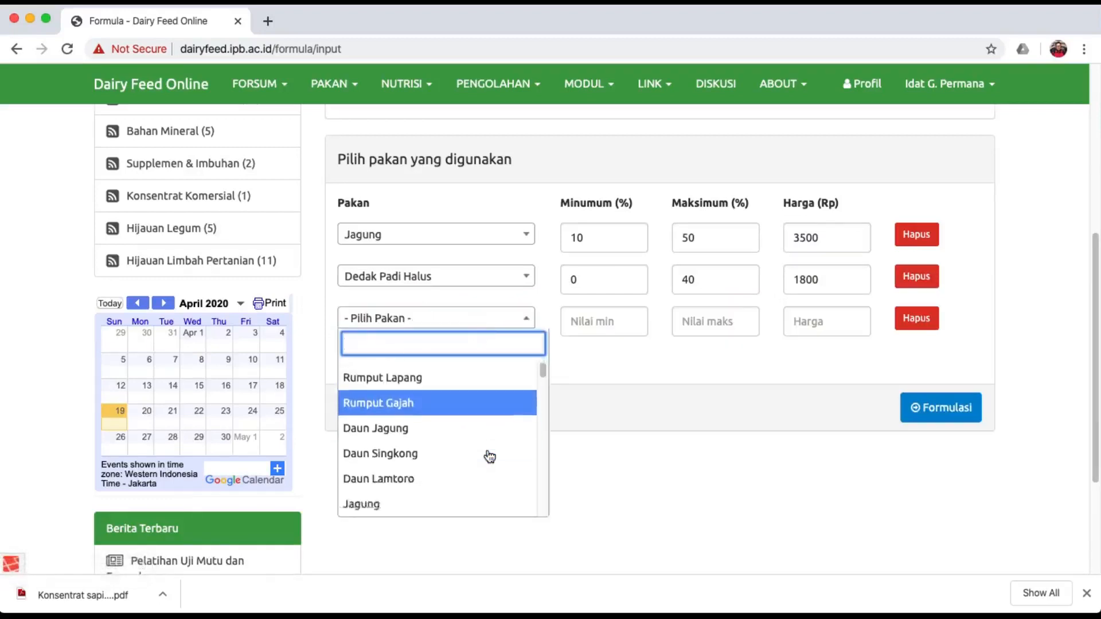
{"action": "scroll", "coordinate": [489, 452], "scroll_direction": "down", "scroll_amount": 3}
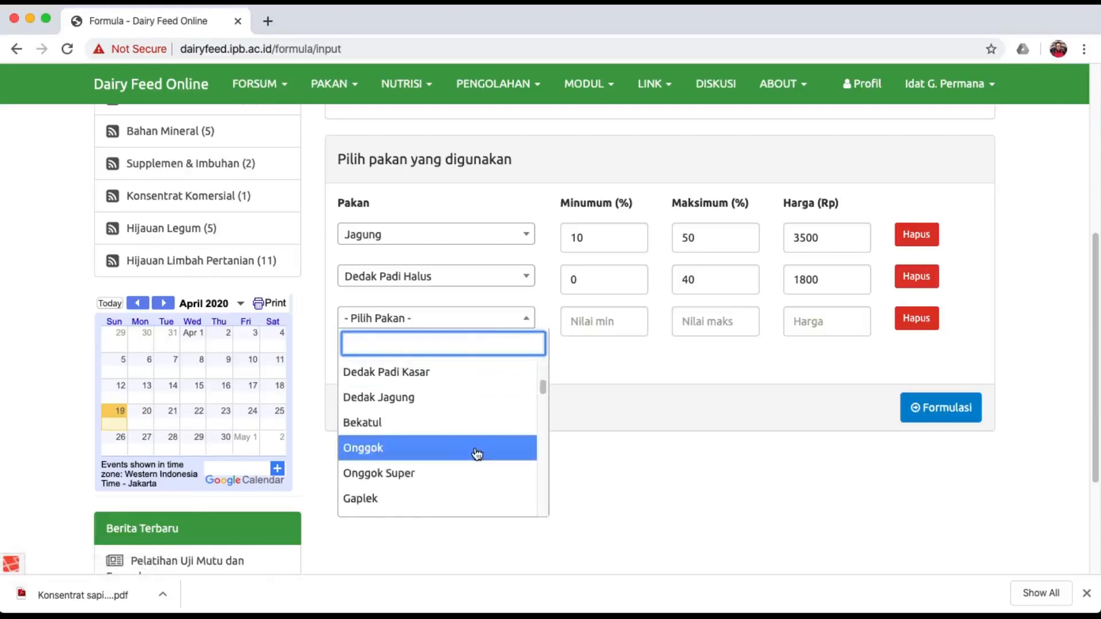
{"action": "left_click", "coordinate": [464, 447]}
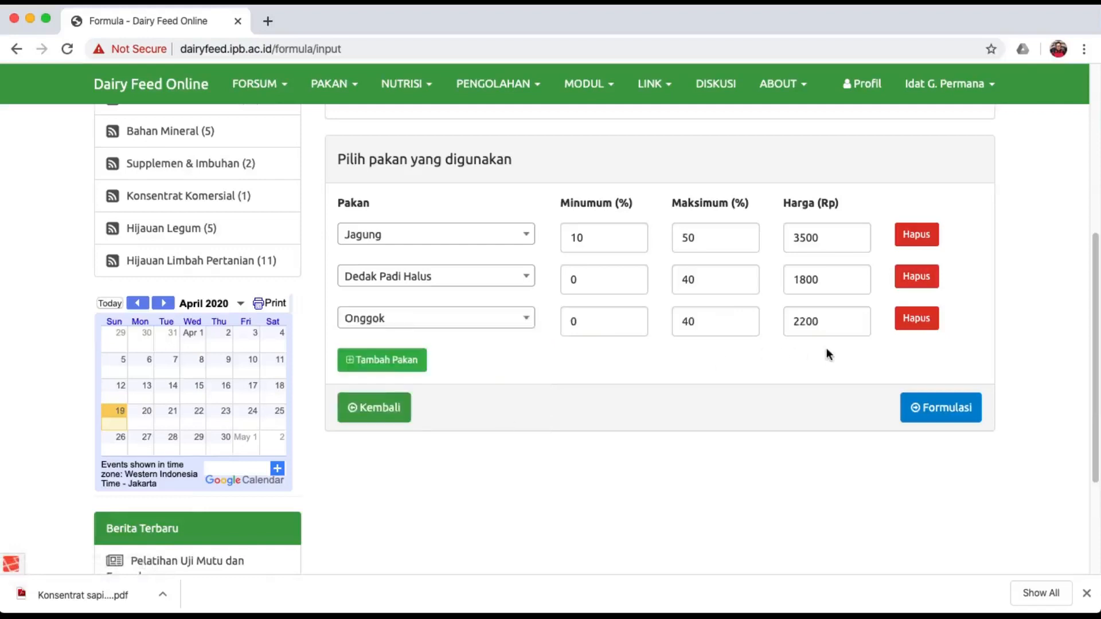
{"action": "left_click", "coordinate": [404, 365]}
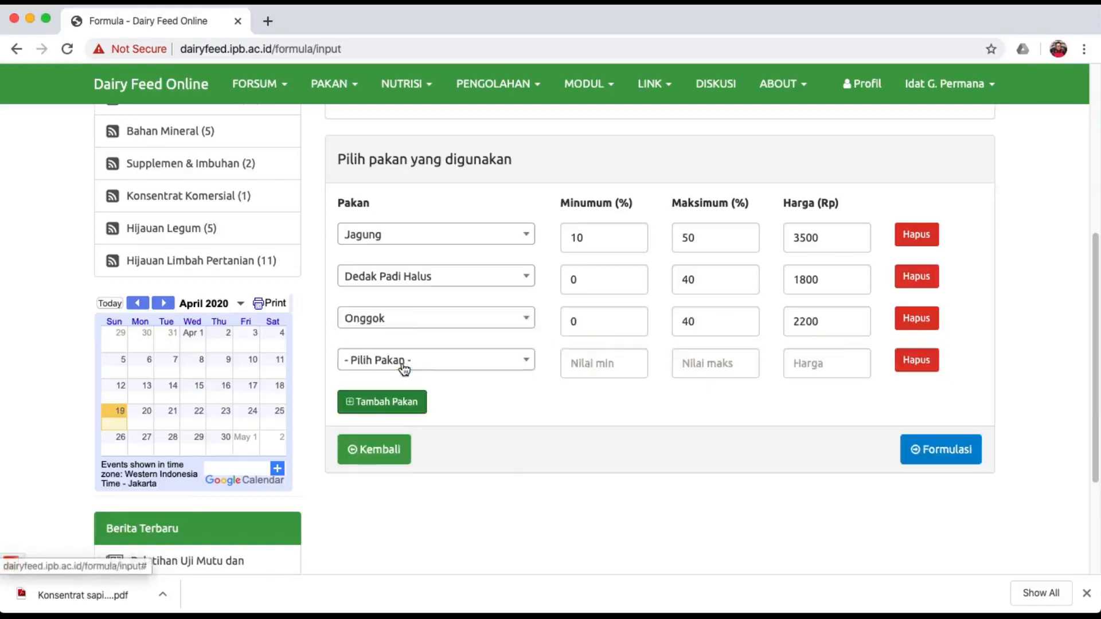
{"action": "left_click", "coordinate": [412, 368]}
{"action": "scroll", "coordinate": [468, 525], "scroll_direction": "down", "scroll_amount": 3}
{"action": "scroll", "coordinate": [468, 525], "scroll_direction": "down", "scroll_amount": 3}
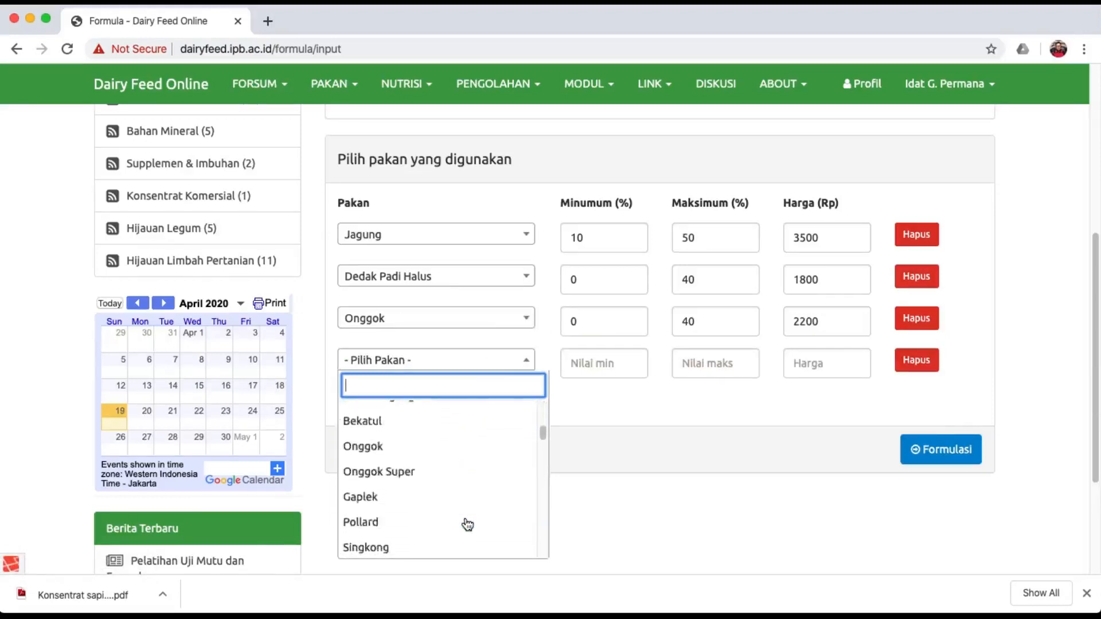
{"action": "left_click", "coordinate": [437, 492]}
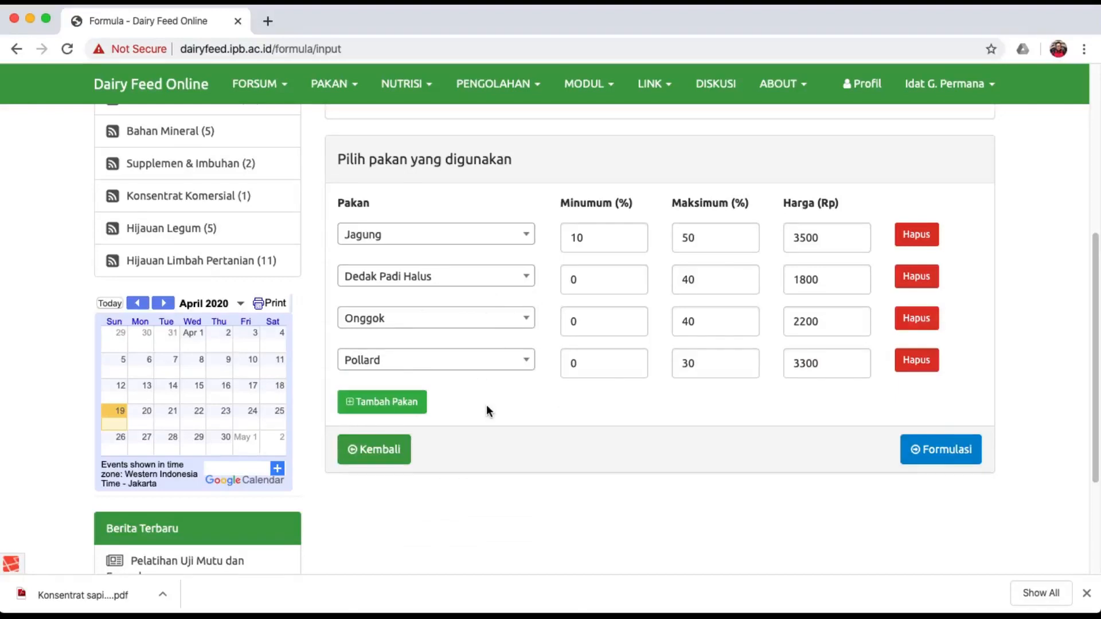
Add Bungkil Kelapa and Bungkil Kelapa Sawit as the fifth and sixth feeds.
{"action": "left_click", "coordinate": [404, 401]}
{"action": "left_click", "coordinate": [410, 404]}
{"action": "scroll", "coordinate": [447, 381], "scroll_direction": "down", "scroll_amount": 4}
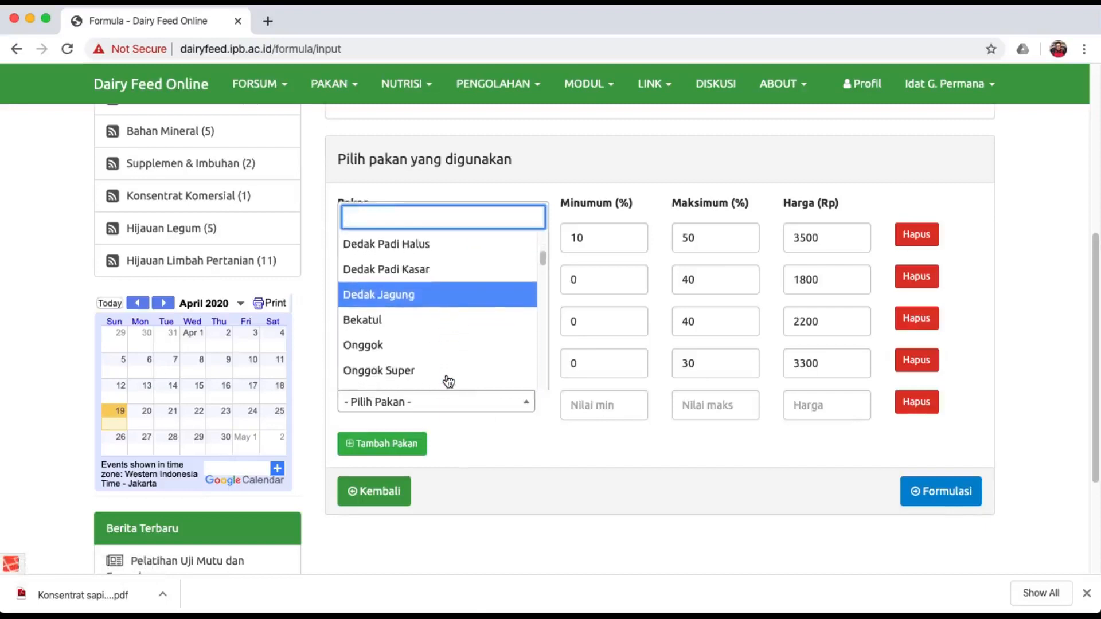
{"action": "scroll", "coordinate": [448, 381], "scroll_direction": "down", "scroll_amount": 5}
{"action": "scroll", "coordinate": [448, 381], "scroll_direction": "down", "scroll_amount": 2}
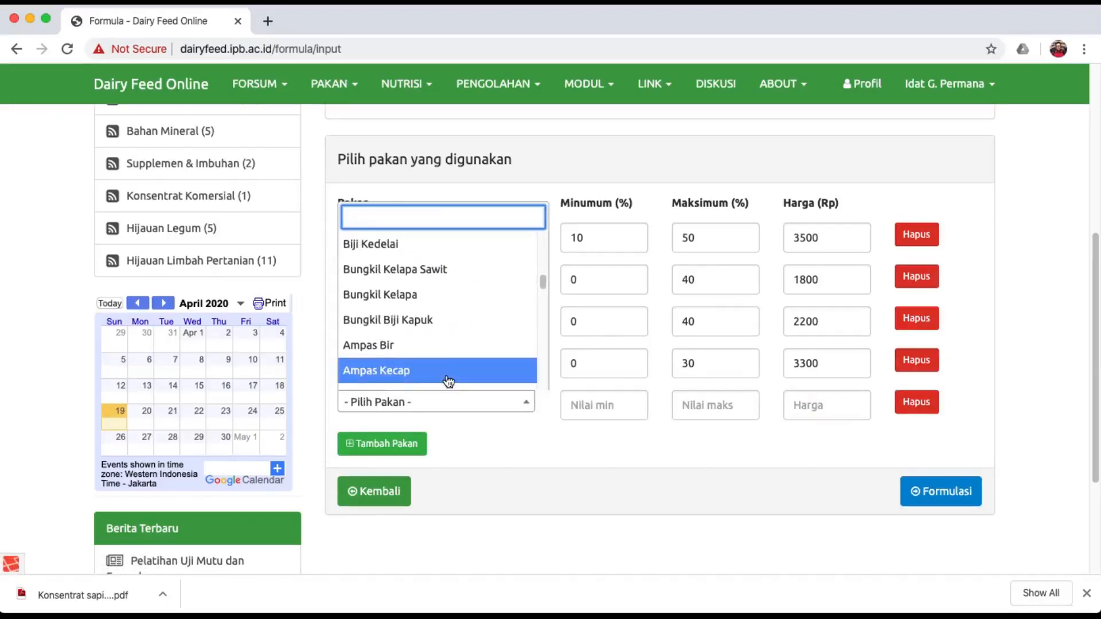
{"action": "left_click", "coordinate": [462, 294]}
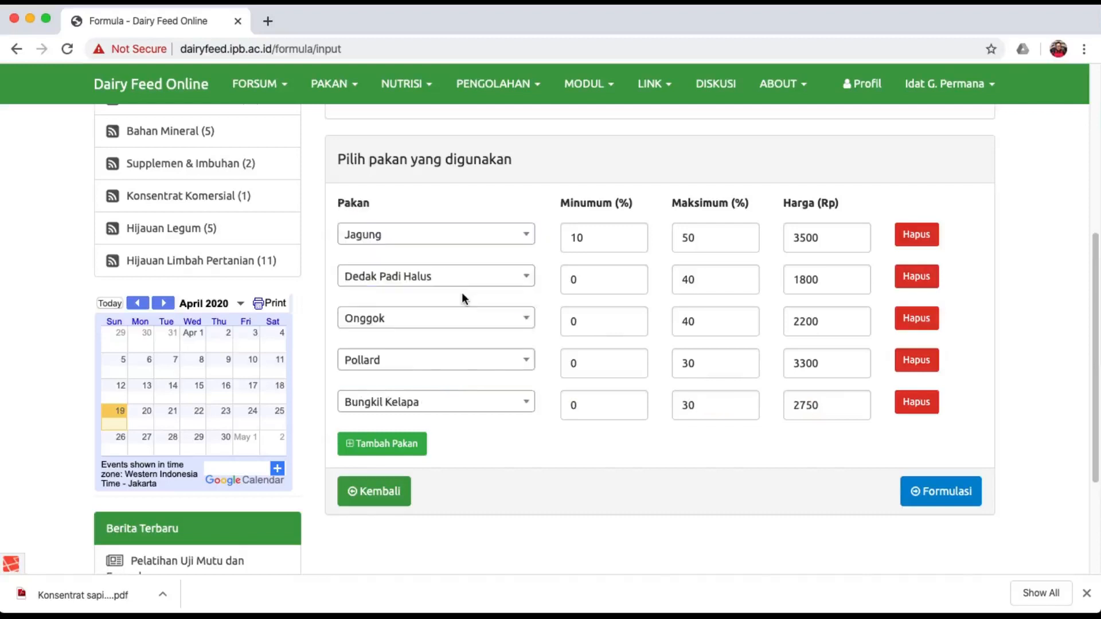
{"action": "scroll", "coordinate": [527, 434], "scroll_direction": "down", "scroll_amount": 3}
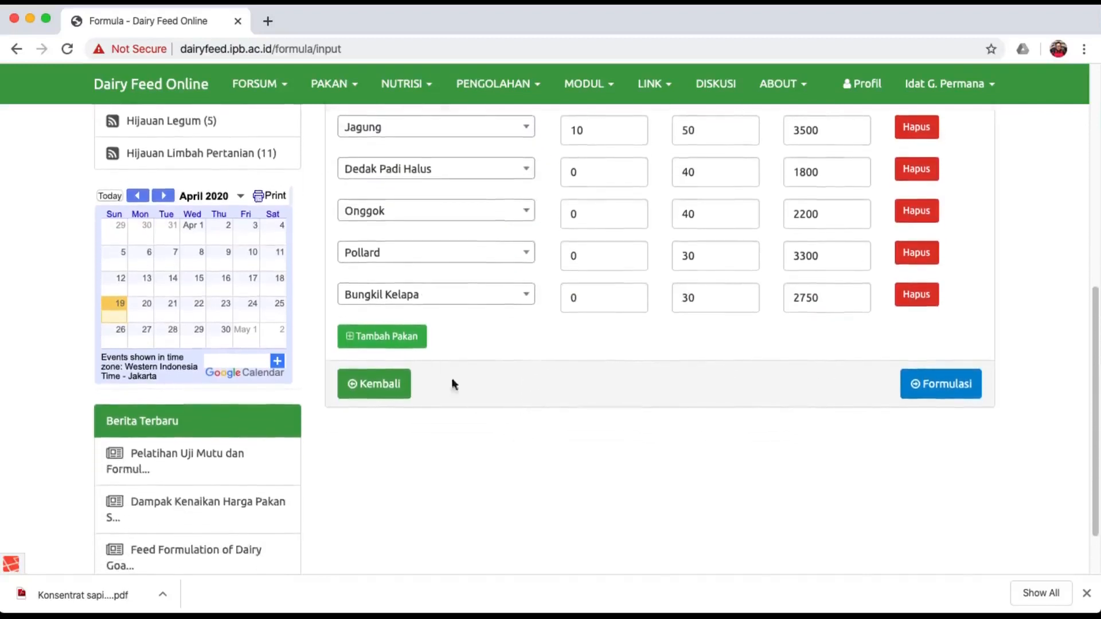
{"action": "left_click", "coordinate": [396, 330]}
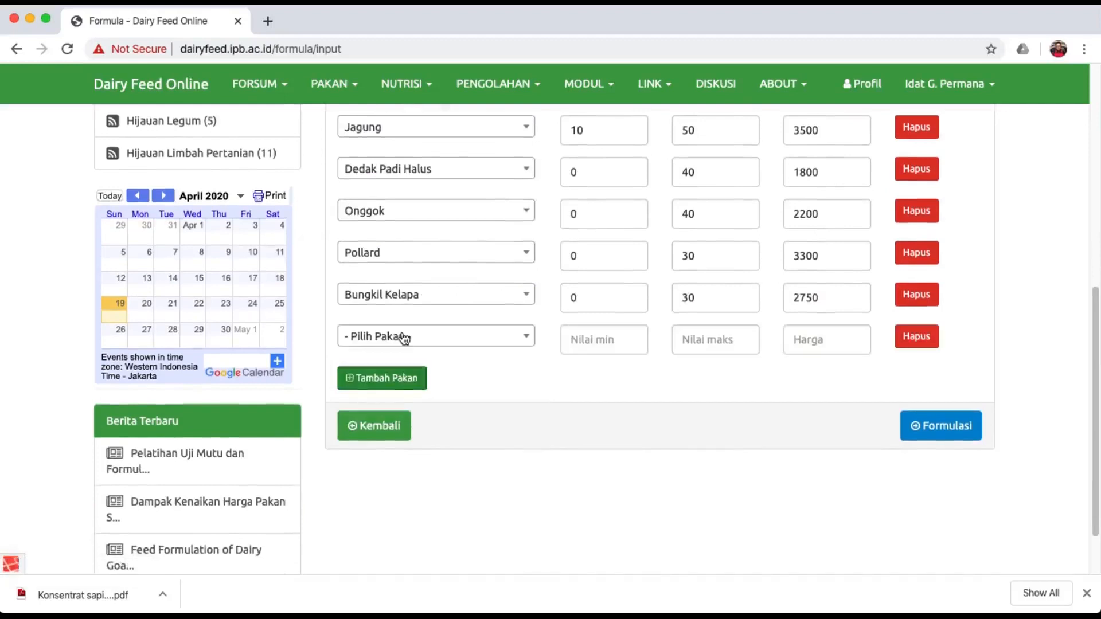
{"action": "left_click", "coordinate": [400, 337]}
{"action": "scroll", "coordinate": [452, 469], "scroll_direction": "down", "scroll_amount": 10}
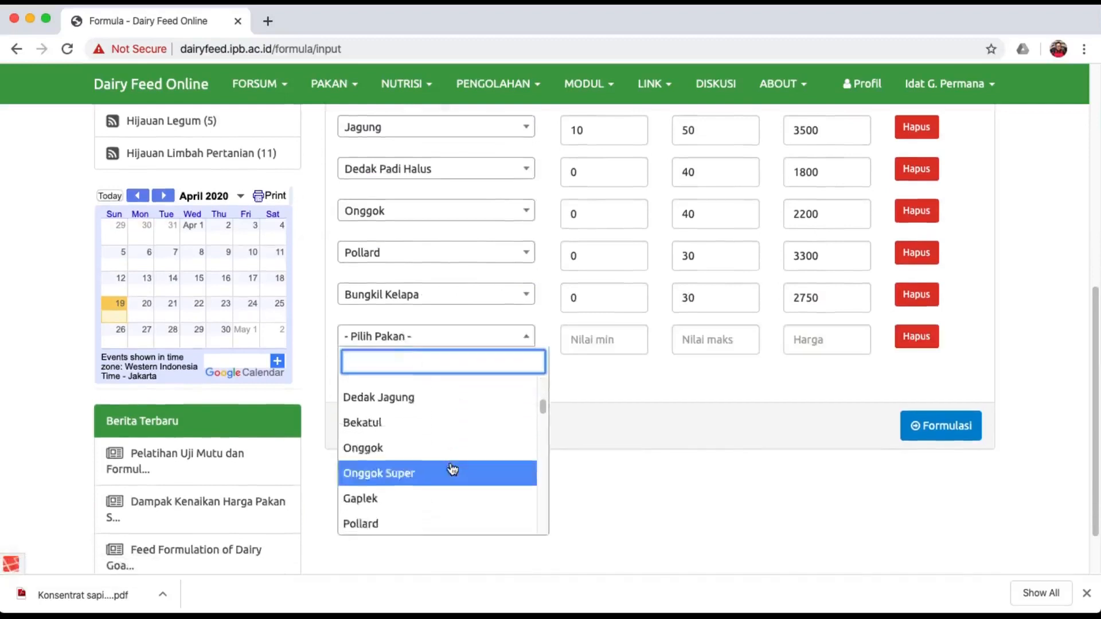
{"action": "left_click", "coordinate": [439, 449]}
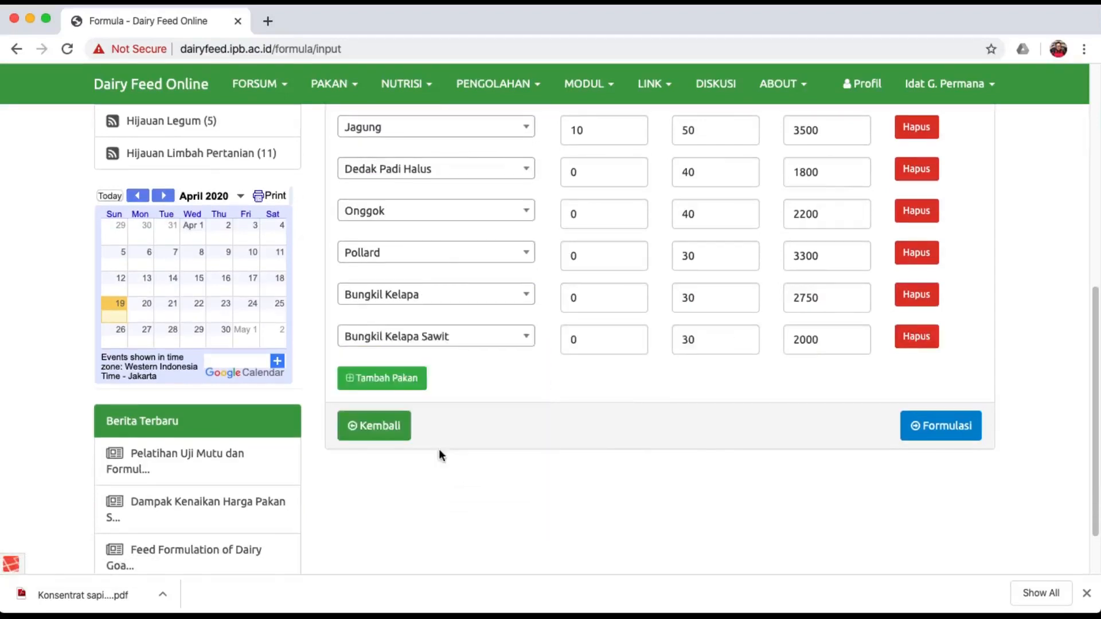
Add Bungkil Kedelai and Ampas Kecap (0–20, price 1000) as the seventh and eighth feeds.
{"action": "left_click", "coordinate": [410, 380]}
{"action": "left_click", "coordinate": [418, 385]}
{"action": "scroll", "coordinate": [438, 361], "scroll_direction": "down", "scroll_amount": 4}
{"action": "scroll", "coordinate": [437, 360], "scroll_direction": "down", "scroll_amount": 6}
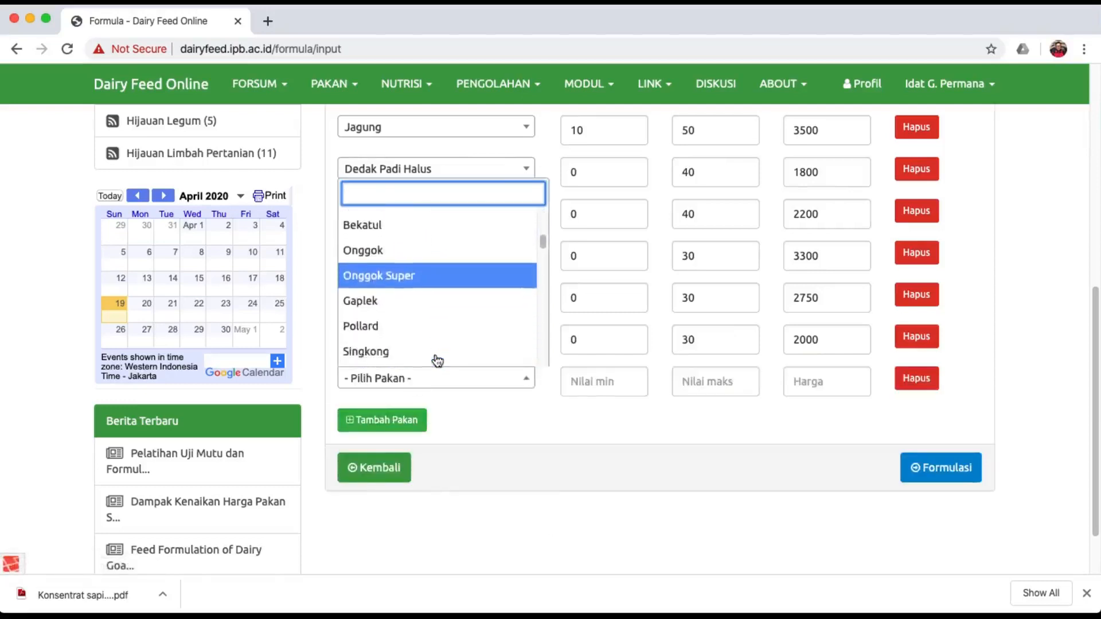
{"action": "scroll", "coordinate": [438, 360], "scroll_direction": "down", "scroll_amount": 5}
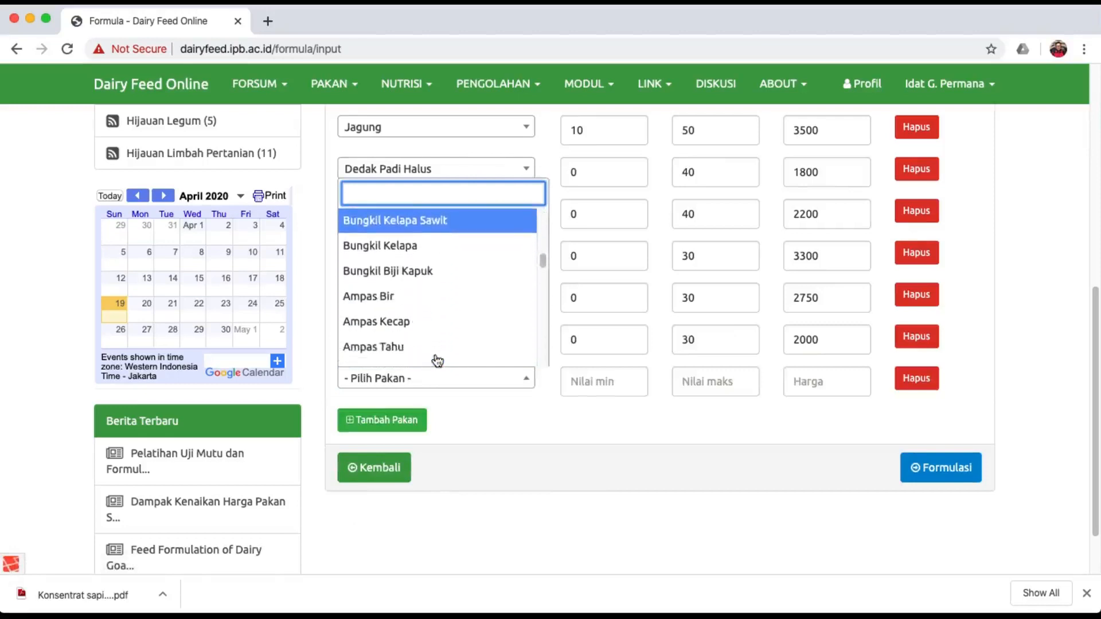
{"action": "scroll", "coordinate": [438, 360], "scroll_direction": "up", "scroll_amount": 5}
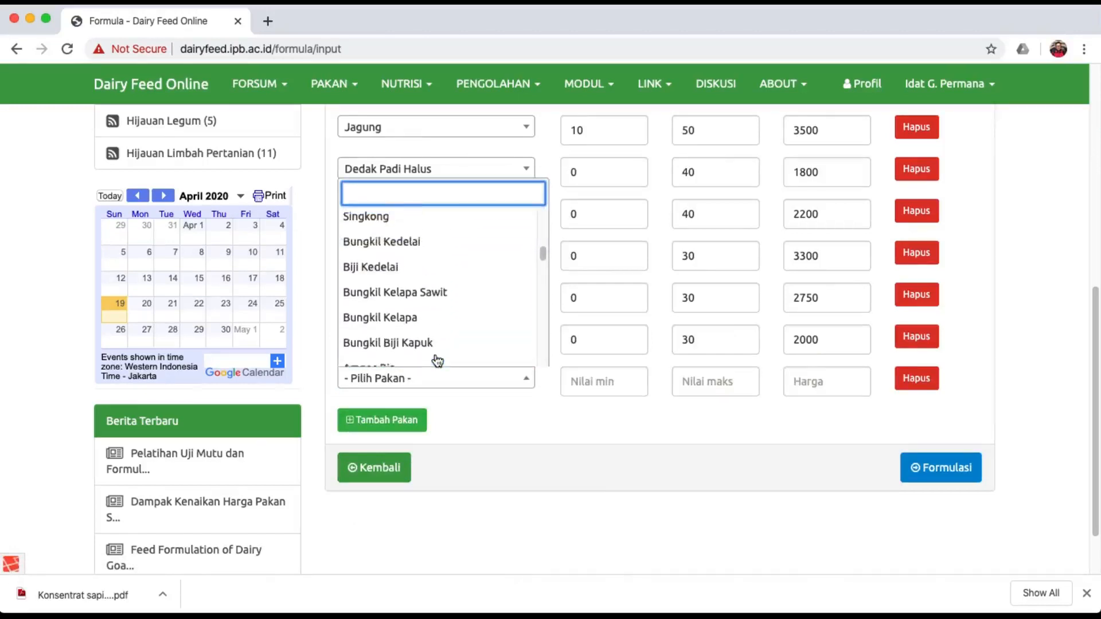
{"action": "left_click", "coordinate": [417, 329]}
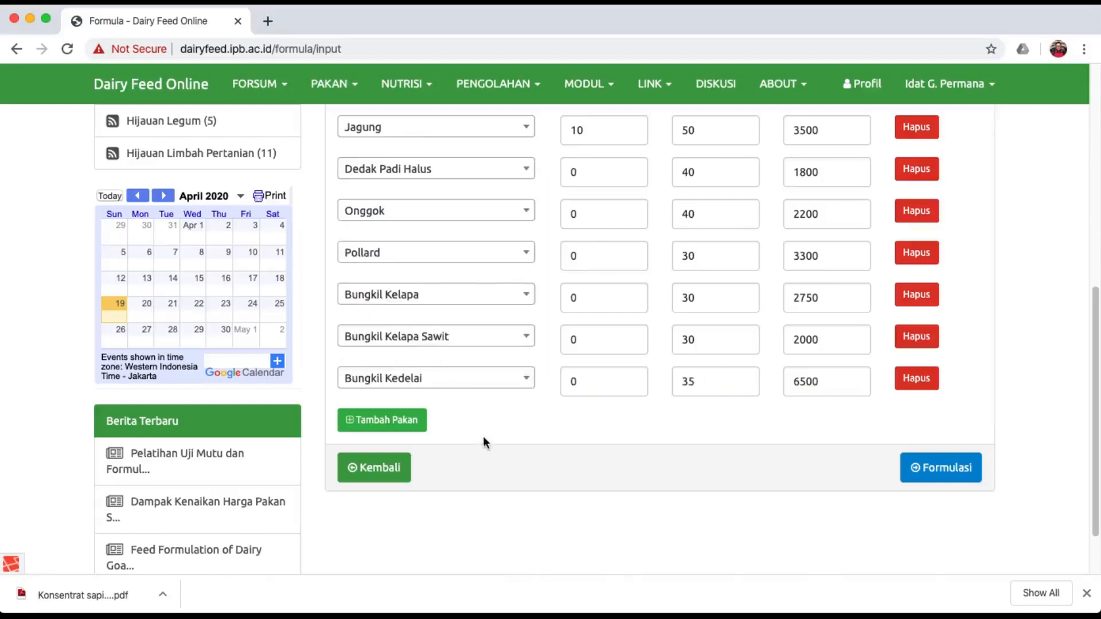
{"action": "left_click", "coordinate": [411, 419]}
{"action": "left_click", "coordinate": [410, 424]}
{"action": "scroll", "coordinate": [439, 384], "scroll_direction": "down", "scroll_amount": 8}
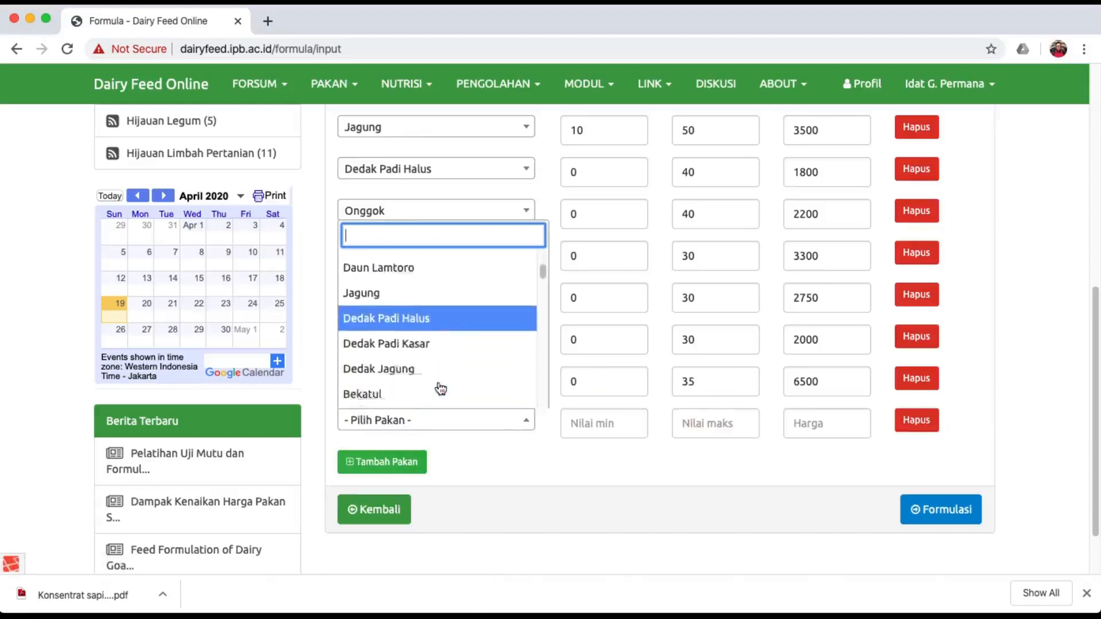
{"action": "scroll", "coordinate": [441, 388], "scroll_direction": "down", "scroll_amount": 5}
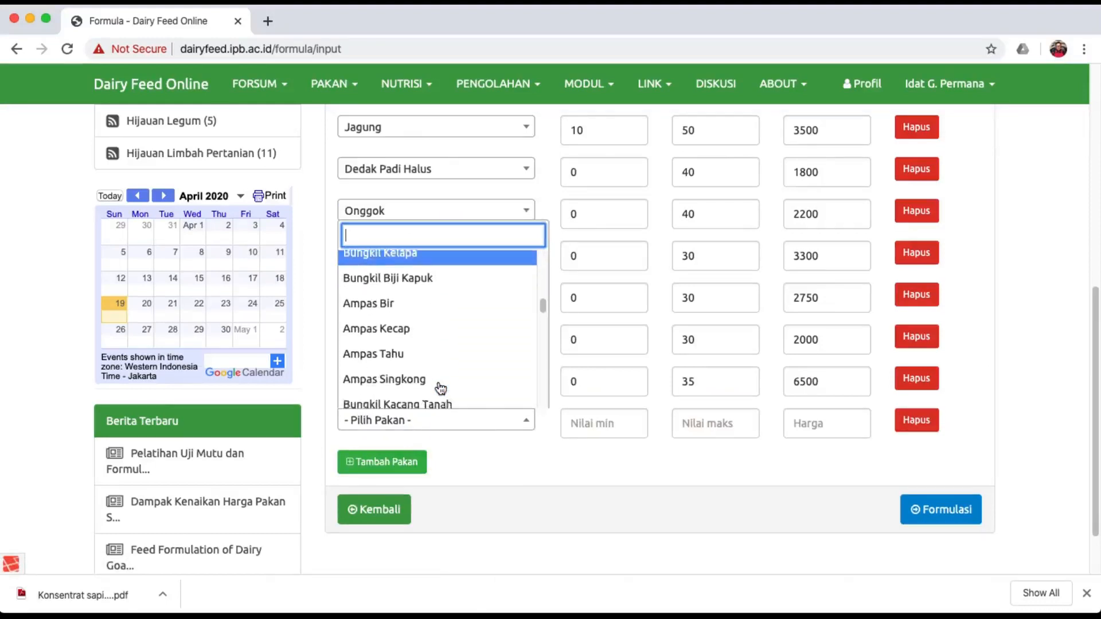
{"action": "left_click", "coordinate": [430, 319]}
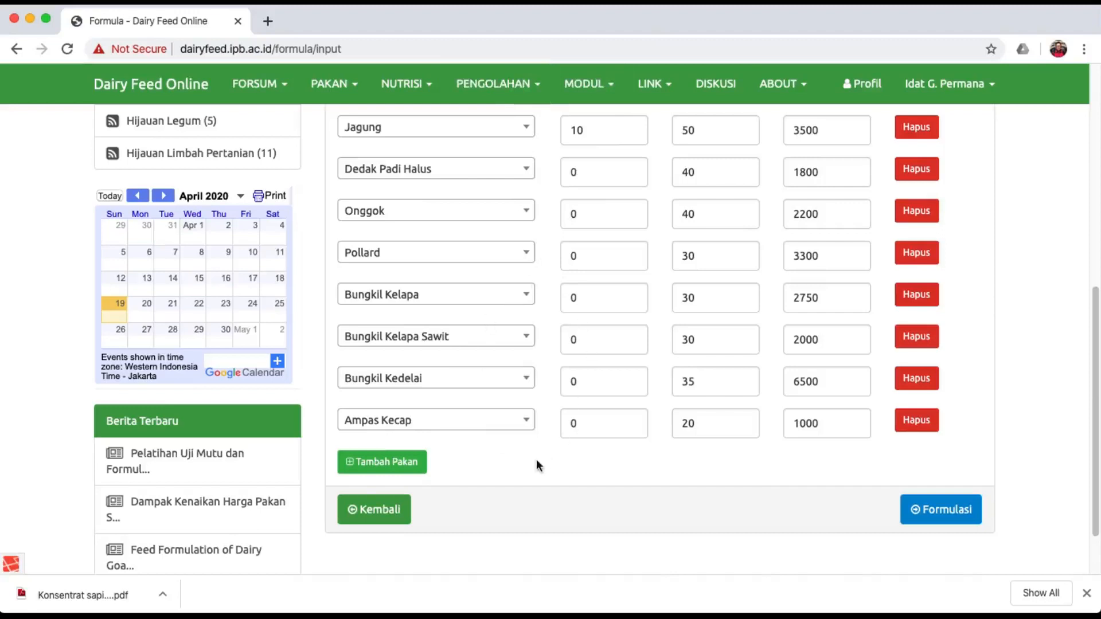
Add Kapur as a new feed row, limited to a 2% maximum at price 500.
{"action": "left_click", "coordinate": [411, 465]}
{"action": "left_click", "coordinate": [411, 464]}
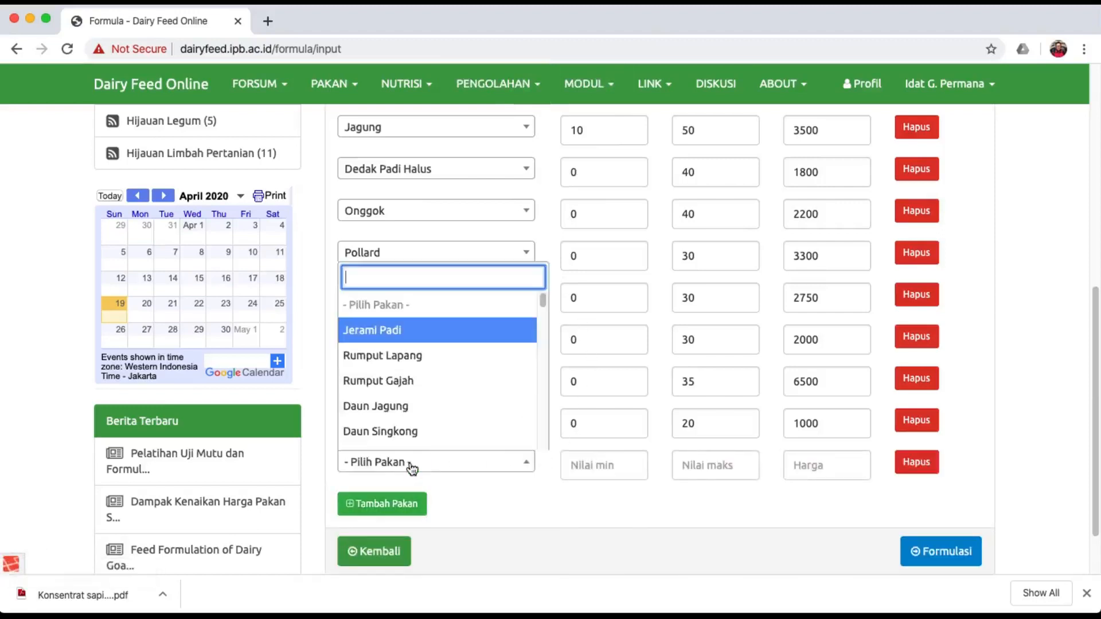
{"action": "scroll", "coordinate": [442, 439], "scroll_direction": "down", "scroll_amount": 5}
{"action": "scroll", "coordinate": [442, 439], "scroll_direction": "down", "scroll_amount": 10}
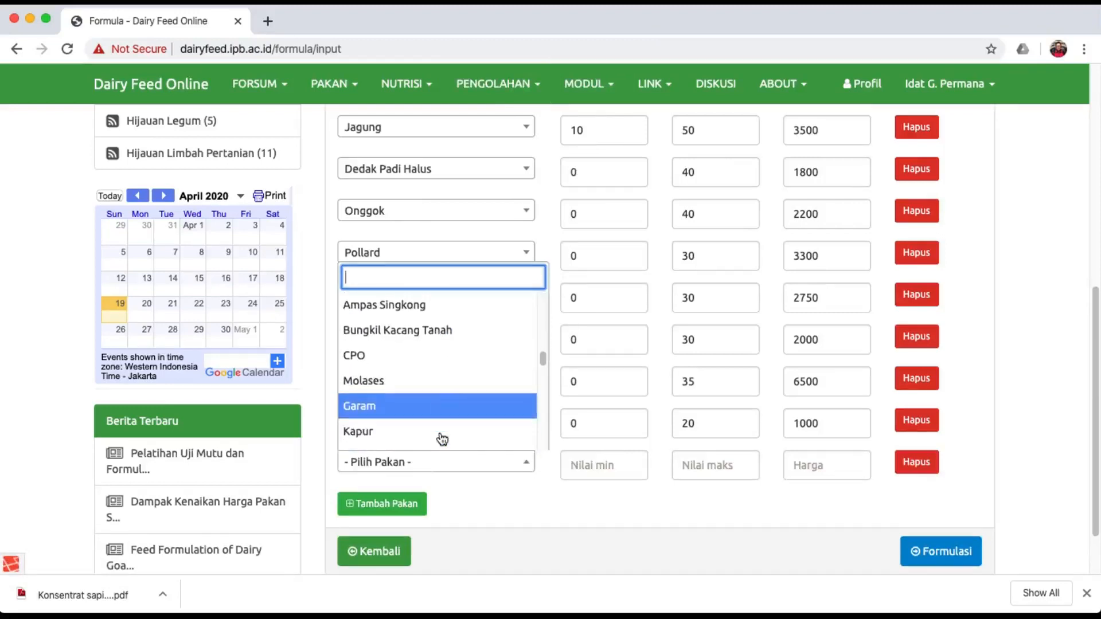
{"action": "scroll", "coordinate": [443, 438], "scroll_direction": "down", "scroll_amount": 3}
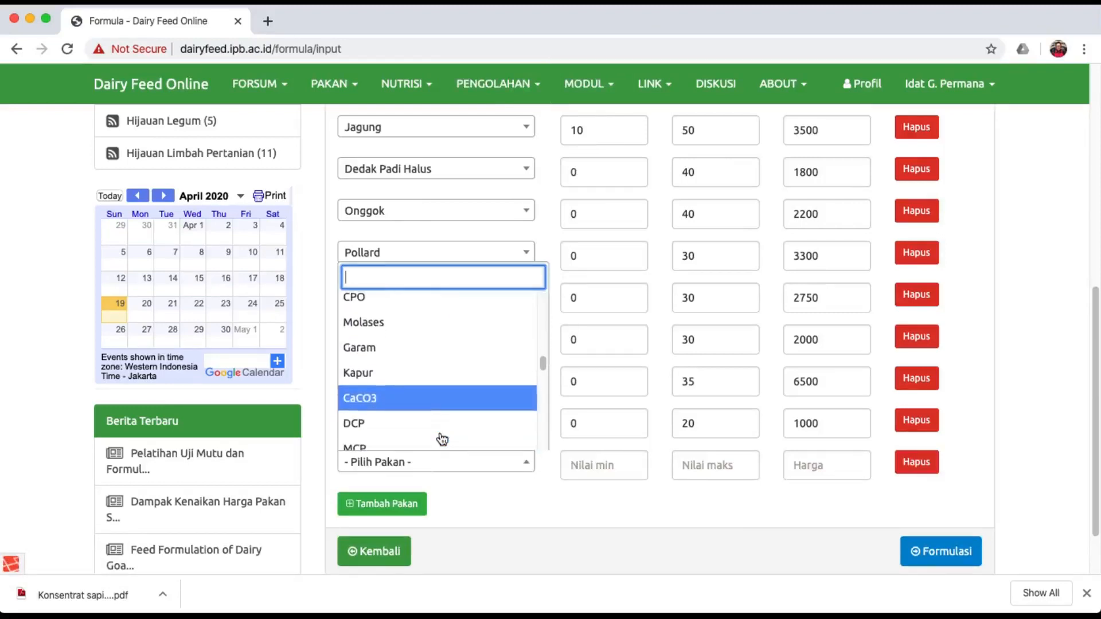
{"action": "scroll", "coordinate": [442, 439], "scroll_direction": "down", "scroll_amount": 1}
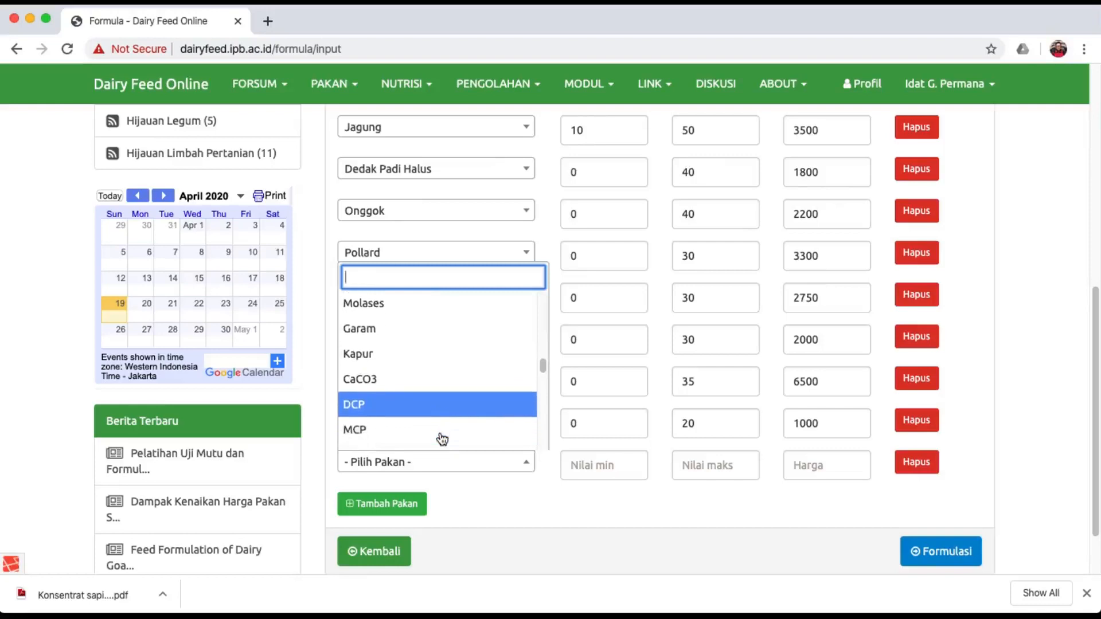
{"action": "left_click", "coordinate": [421, 352]}
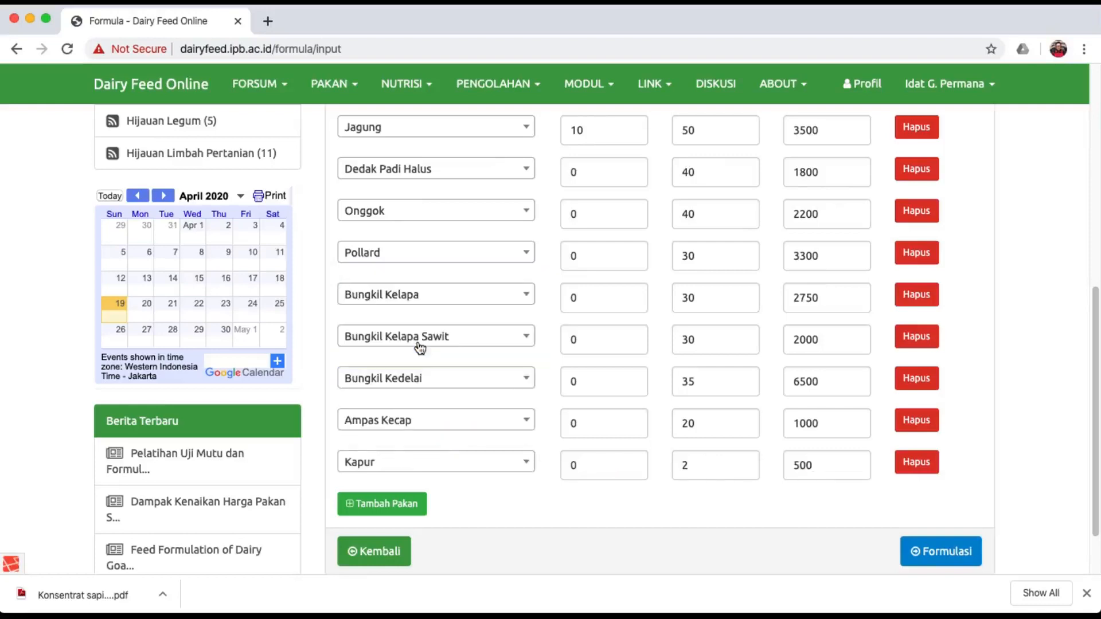
Add DCP as the tenth feed, limited to a 2% maximum at price 20000.
{"action": "left_click", "coordinate": [370, 504]}
{"action": "left_click", "coordinate": [376, 508]}
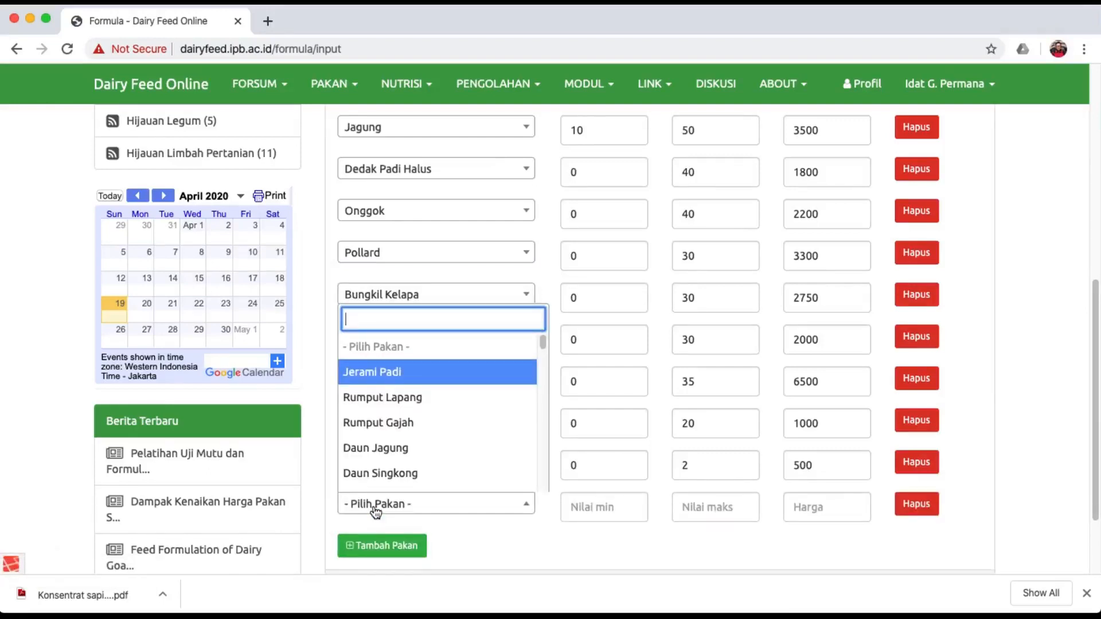
{"action": "scroll", "coordinate": [439, 472], "scroll_direction": "down", "scroll_amount": 5}
{"action": "scroll", "coordinate": [441, 472], "scroll_direction": "down", "scroll_amount": 7}
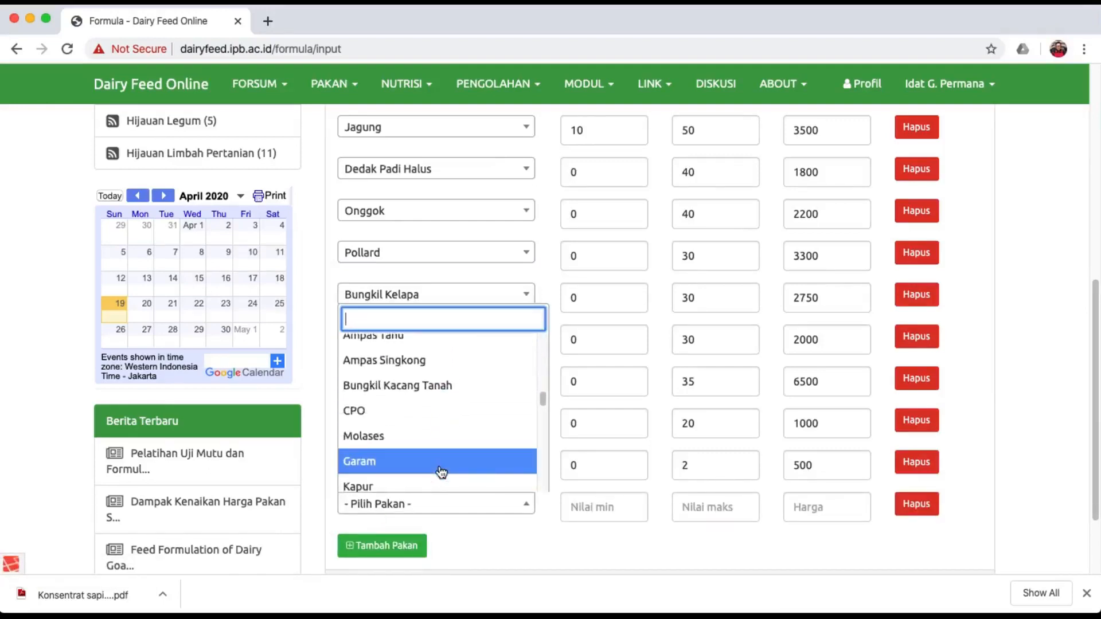
{"action": "scroll", "coordinate": [439, 471], "scroll_direction": "down", "scroll_amount": 3}
{"action": "left_click", "coordinate": [423, 451]}
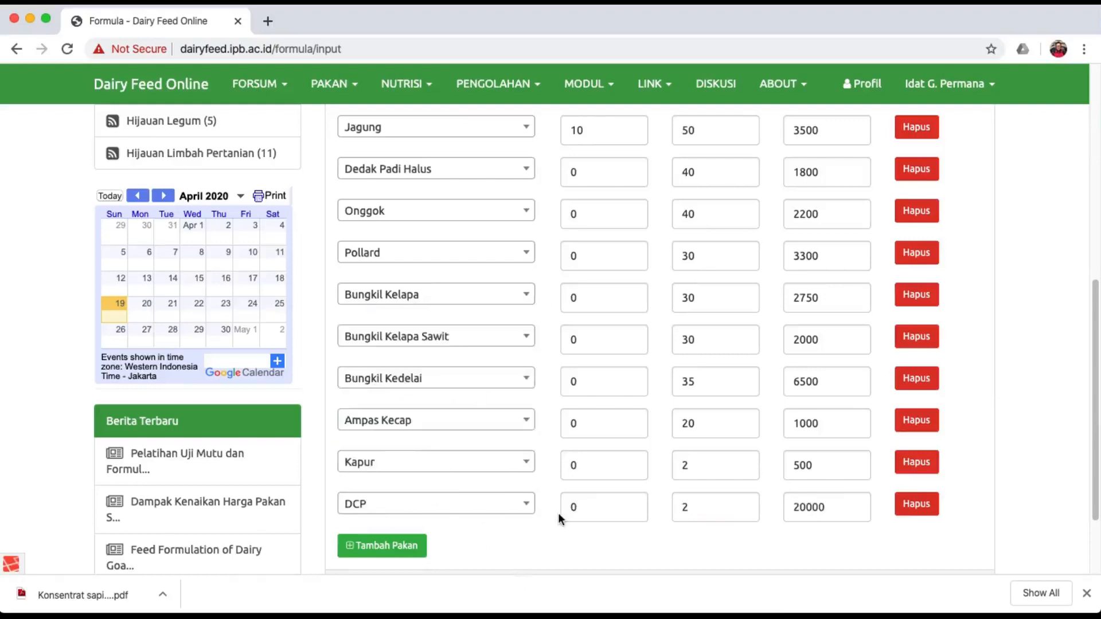
{"action": "scroll", "coordinate": [559, 515], "scroll_direction": "down", "scroll_amount": 2}
{"action": "scroll", "coordinate": [559, 514], "scroll_direction": "up", "scroll_amount": 3}
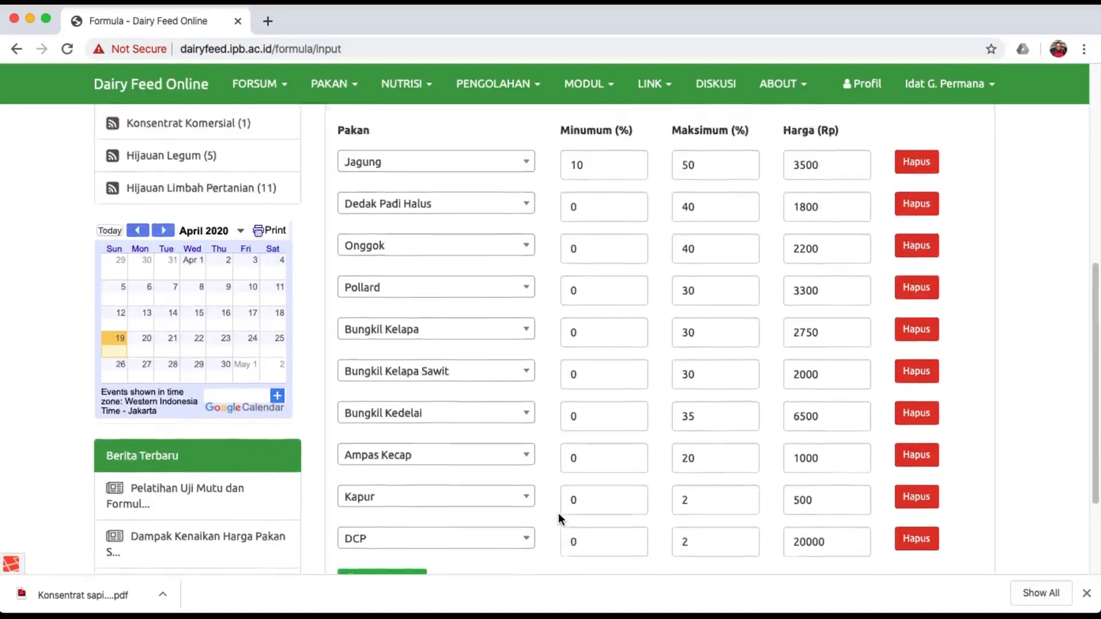
{"action": "scroll", "coordinate": [559, 513], "scroll_direction": "down", "scroll_amount": 3}
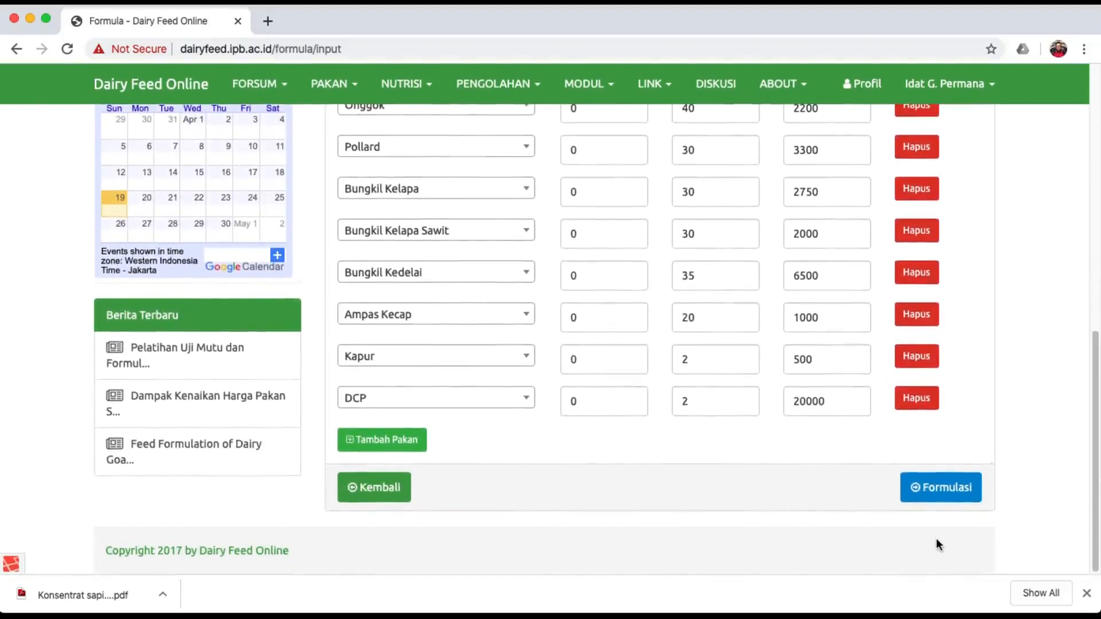
Run Formulasi and review the result: Rp 2.948,23/kg dry matter, Rp 2.358.411,77 per 1000 kg.
{"action": "left_click", "coordinate": [949, 497]}
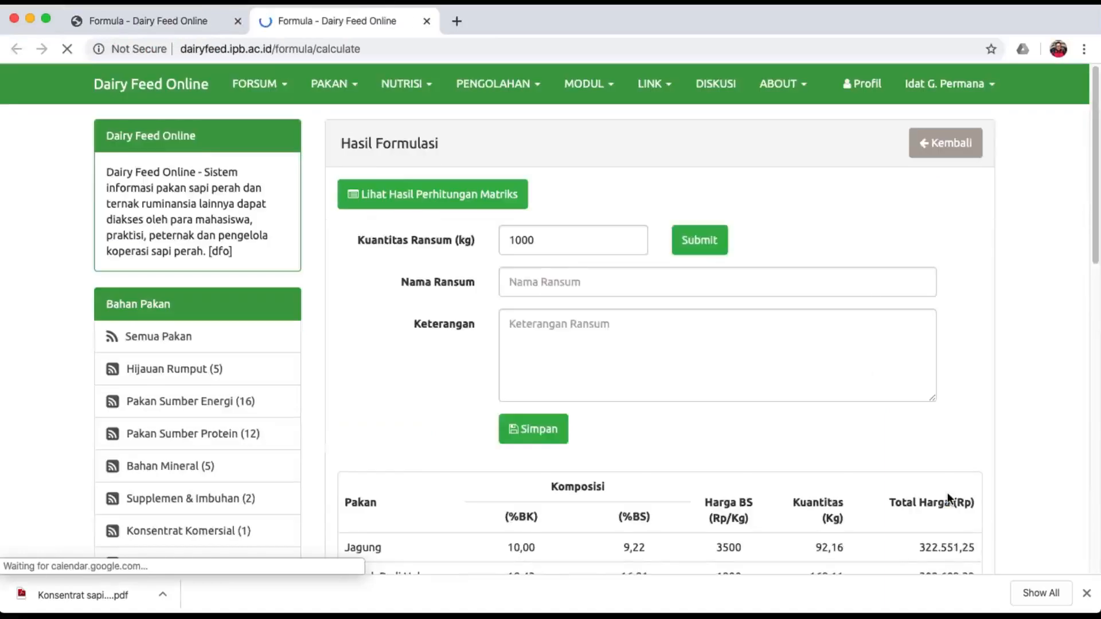
{"action": "scroll", "coordinate": [947, 497], "scroll_direction": "down", "scroll_amount": 2}
{"action": "scroll", "coordinate": [947, 497], "scroll_direction": "down", "scroll_amount": 5}
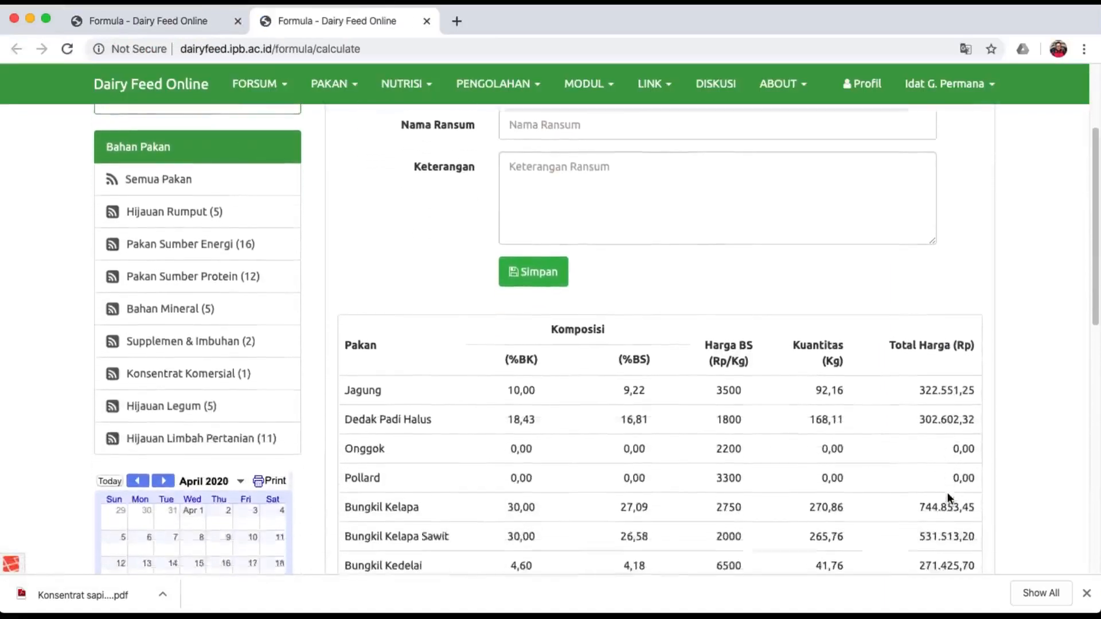
{"action": "scroll", "coordinate": [947, 494], "scroll_direction": "down", "scroll_amount": 1}
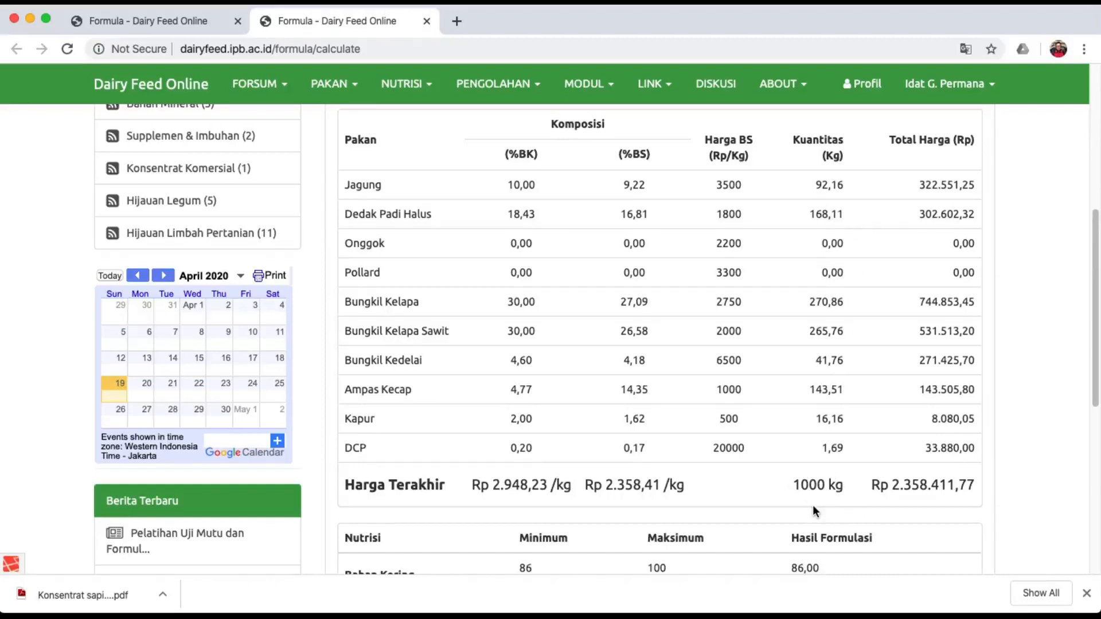
{"action": "scroll", "coordinate": [814, 510], "scroll_direction": "down", "scroll_amount": 5}
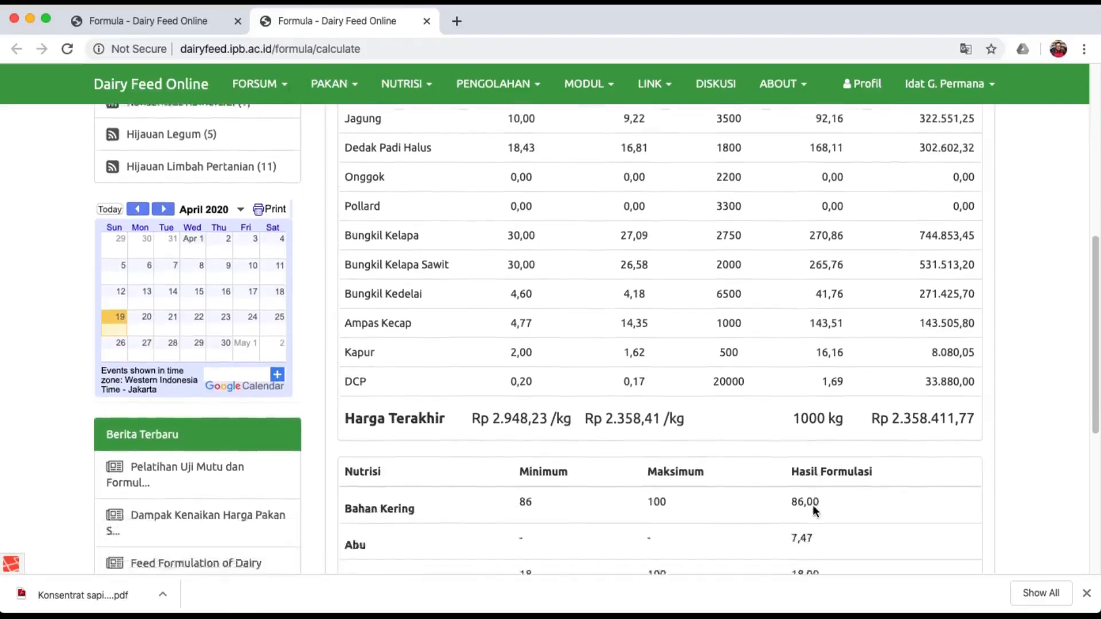
{"action": "scroll", "coordinate": [813, 505], "scroll_direction": "down", "scroll_amount": 4}
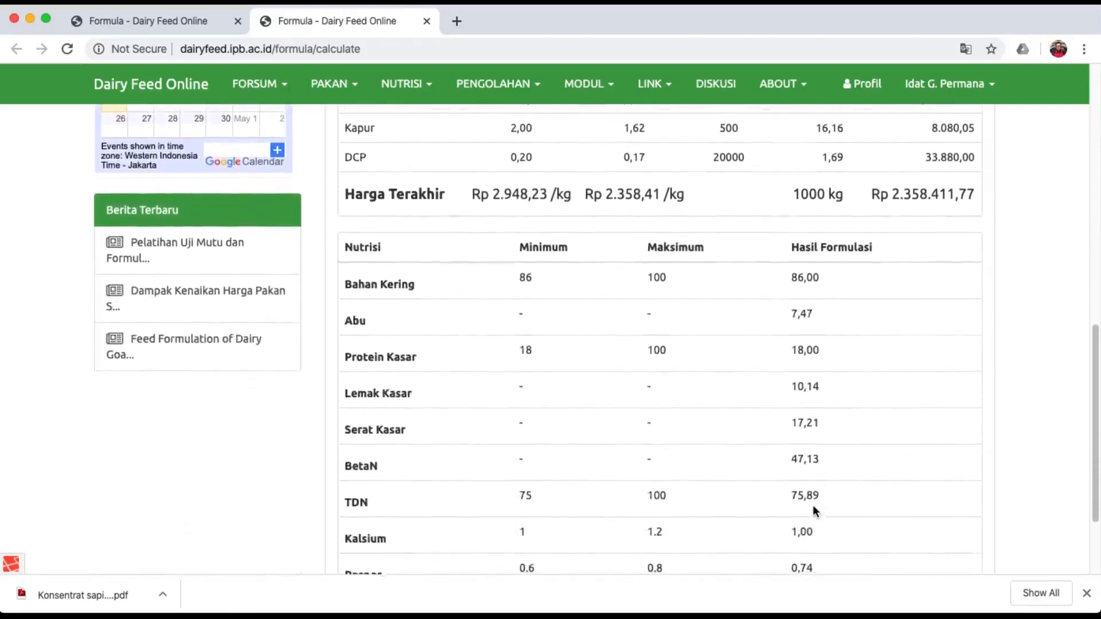
{"action": "scroll", "coordinate": [813, 504], "scroll_direction": "down", "scroll_amount": 2}
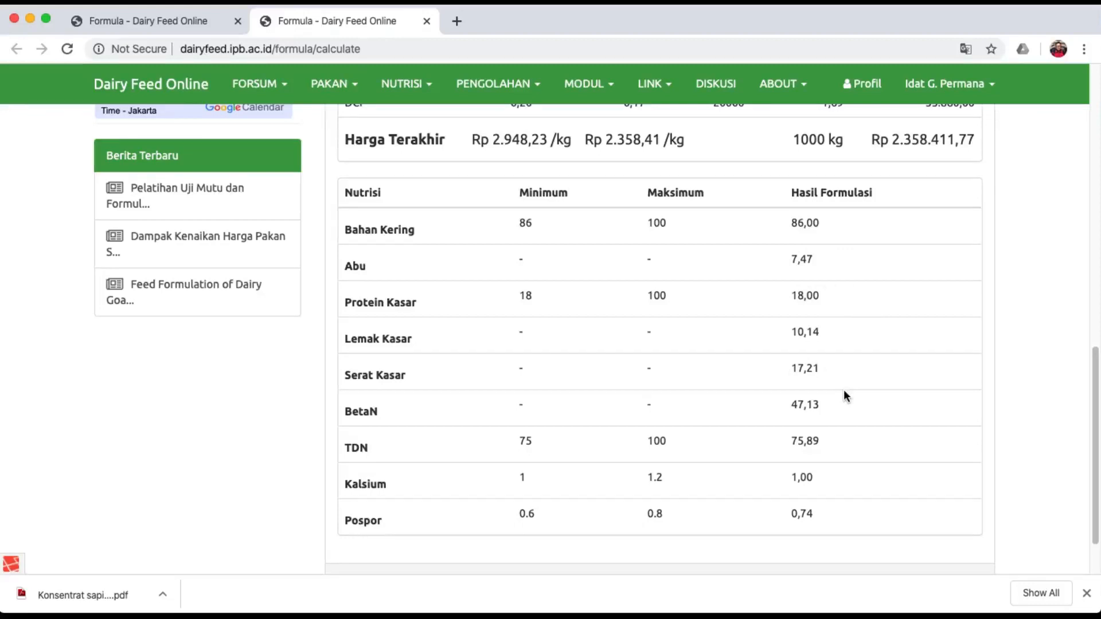
{"action": "scroll", "coordinate": [844, 392], "scroll_direction": "up", "scroll_amount": 6}
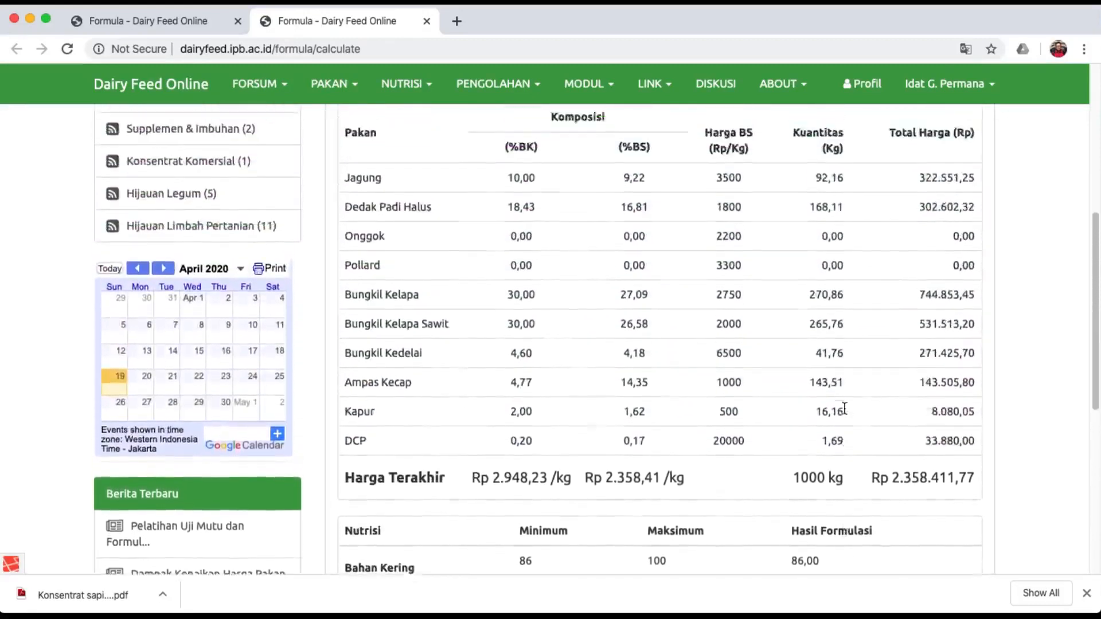
{"action": "scroll", "coordinate": [844, 408], "scroll_direction": "up", "scroll_amount": 3}
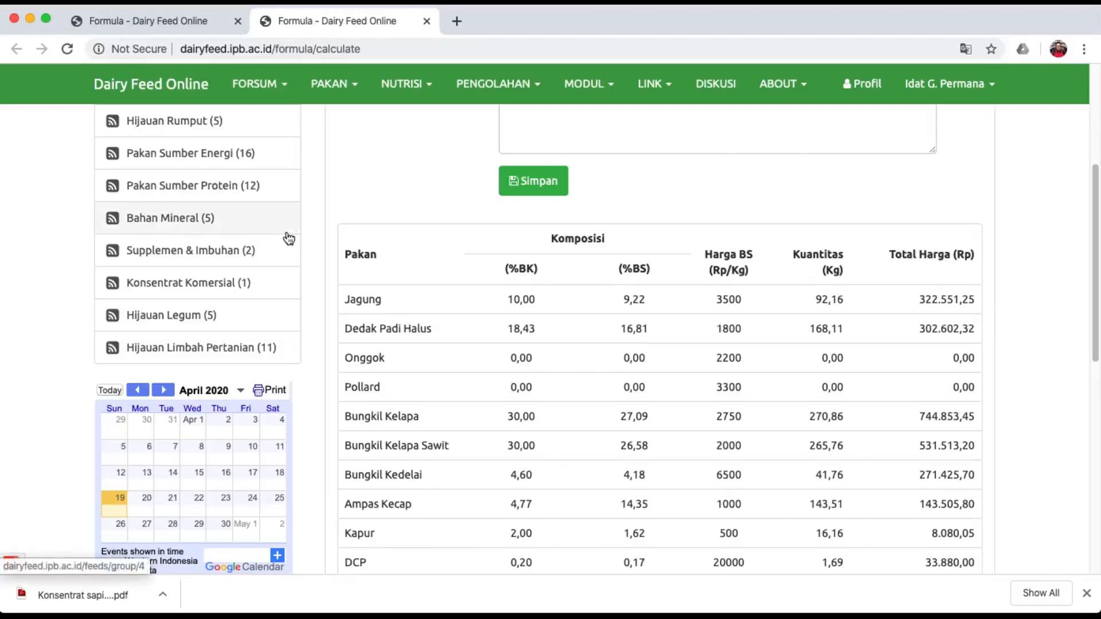
On the input form, set Bungkil Kelapa Sawit's maximum to 15.
{"action": "left_click", "coordinate": [171, 22]}
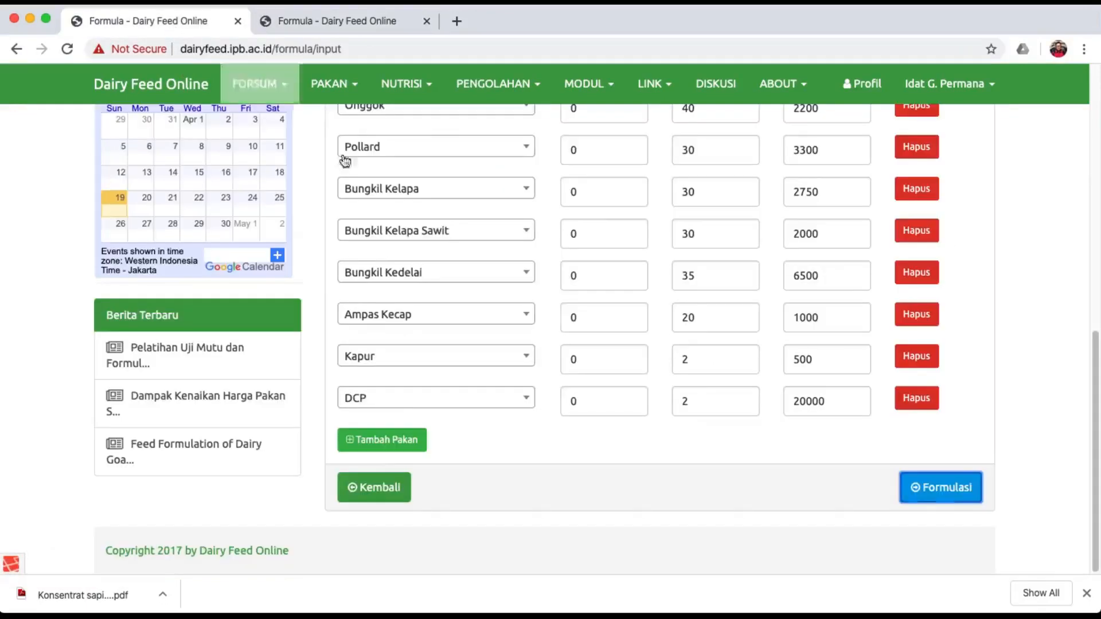
{"action": "scroll", "coordinate": [548, 355], "scroll_direction": "up", "scroll_amount": 2}
{"action": "scroll", "coordinate": [548, 360], "scroll_direction": "up", "scroll_amount": 1}
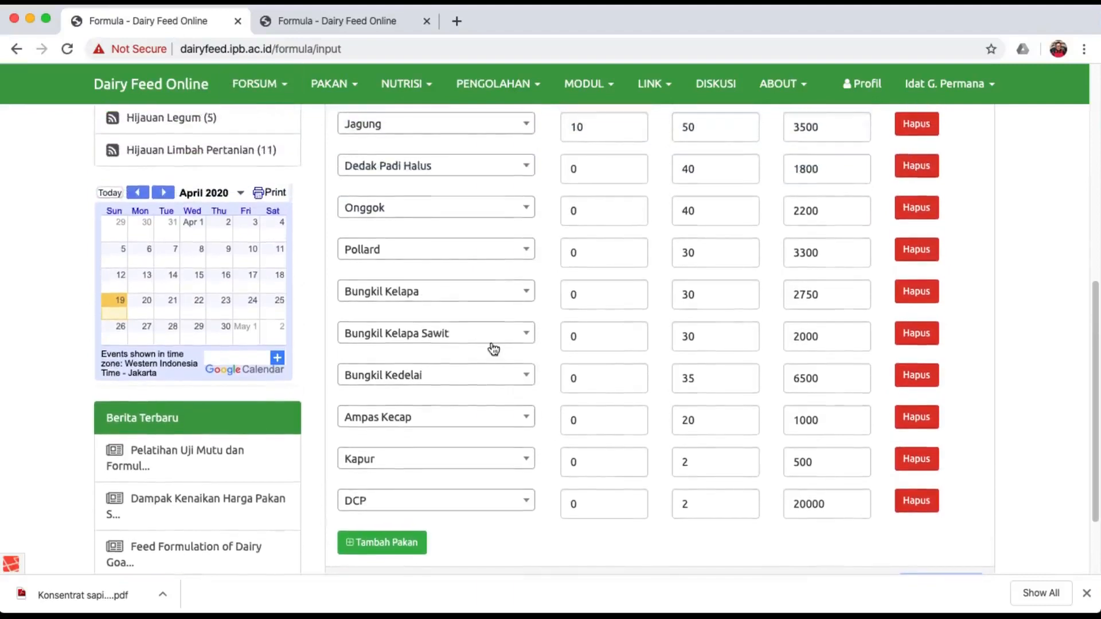
{"action": "left_click", "coordinate": [716, 346]}
{"action": "key", "text": "BackSpace"}
{"action": "key", "text": "BackSpace"}
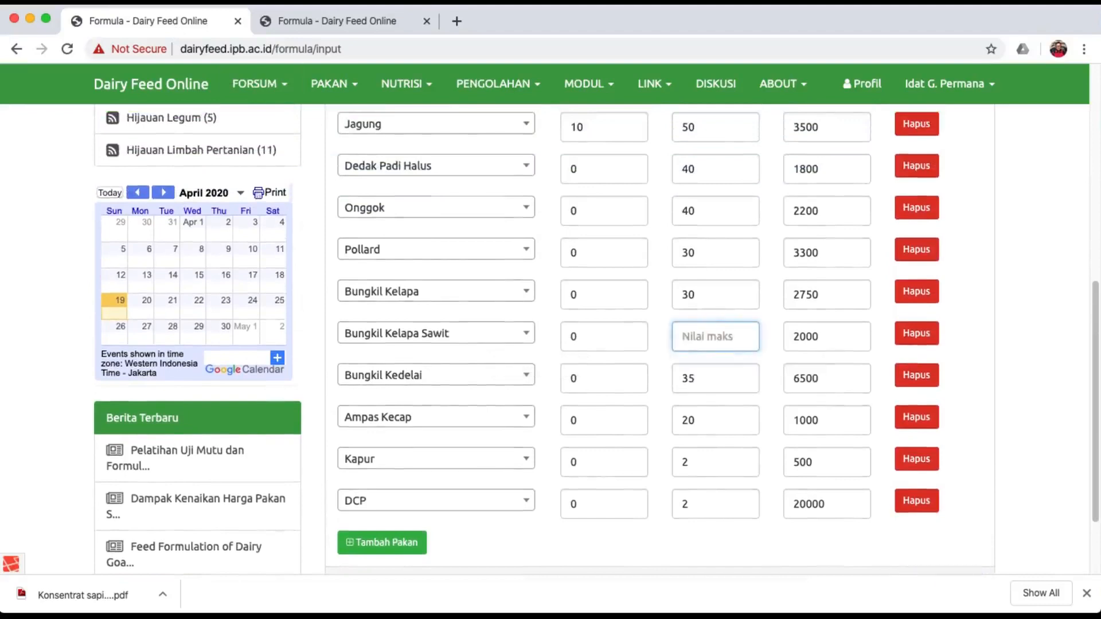
{"action": "type", "text": "1"}
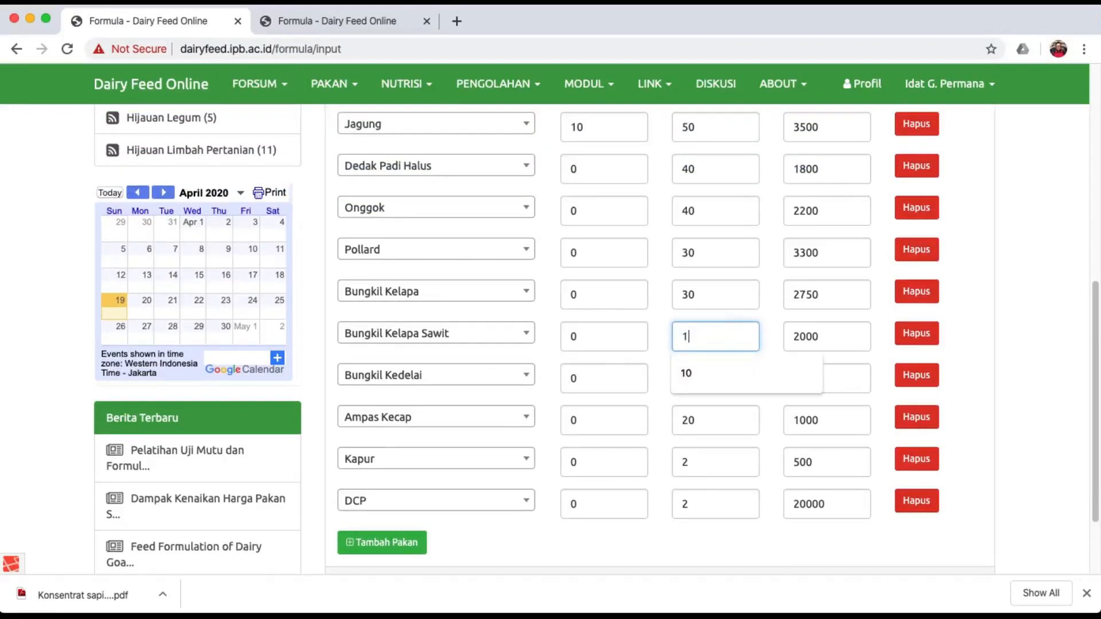
{"action": "type", "text": "5"}
{"action": "left_click", "coordinate": [716, 565]}
Change Bungkil Kelapa's maximum from 30 to 25.
{"action": "left_click", "coordinate": [705, 299]}
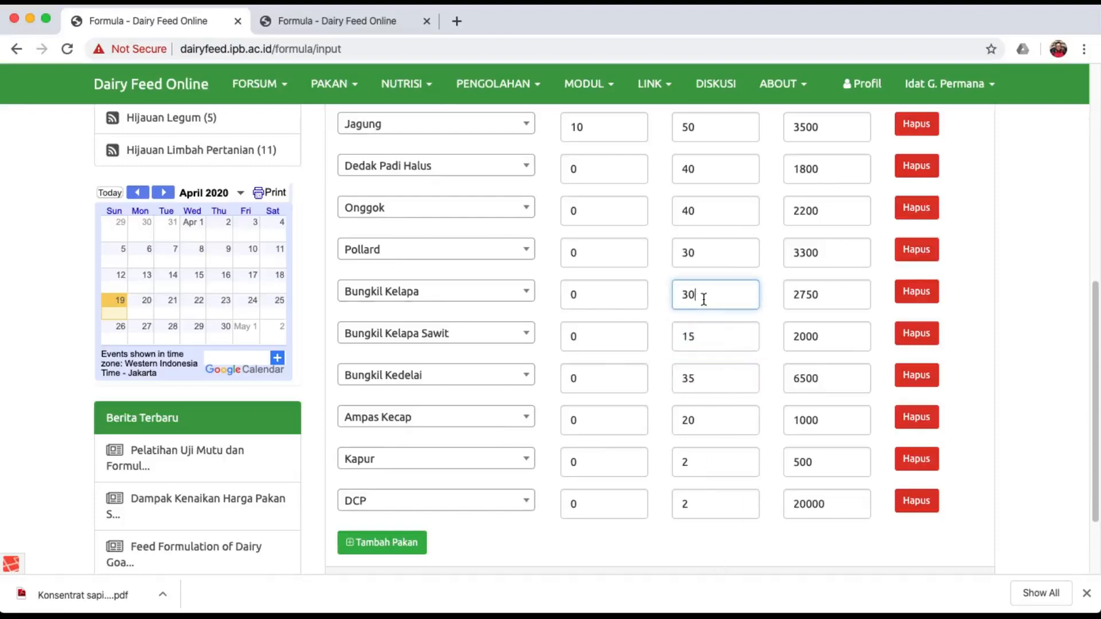
{"action": "key", "text": "BackSpace"}
{"action": "key", "text": "BackSpace"}
{"action": "type", "text": "25"}
{"action": "left_click", "coordinate": [711, 556]}
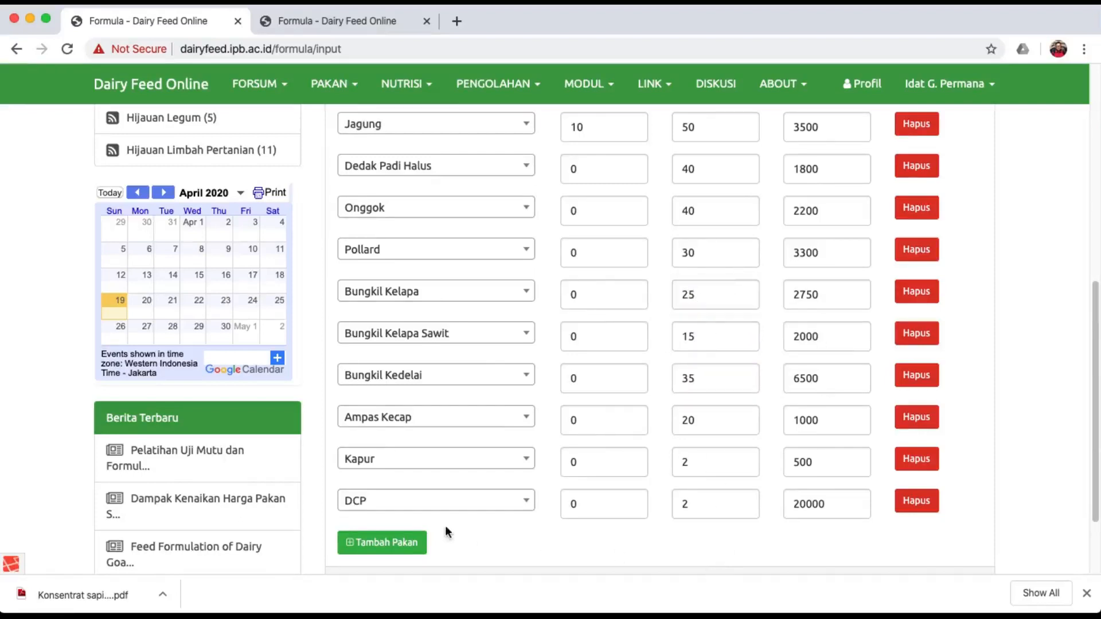
{"action": "scroll", "coordinate": [577, 533], "scroll_direction": "down", "scroll_amount": 3}
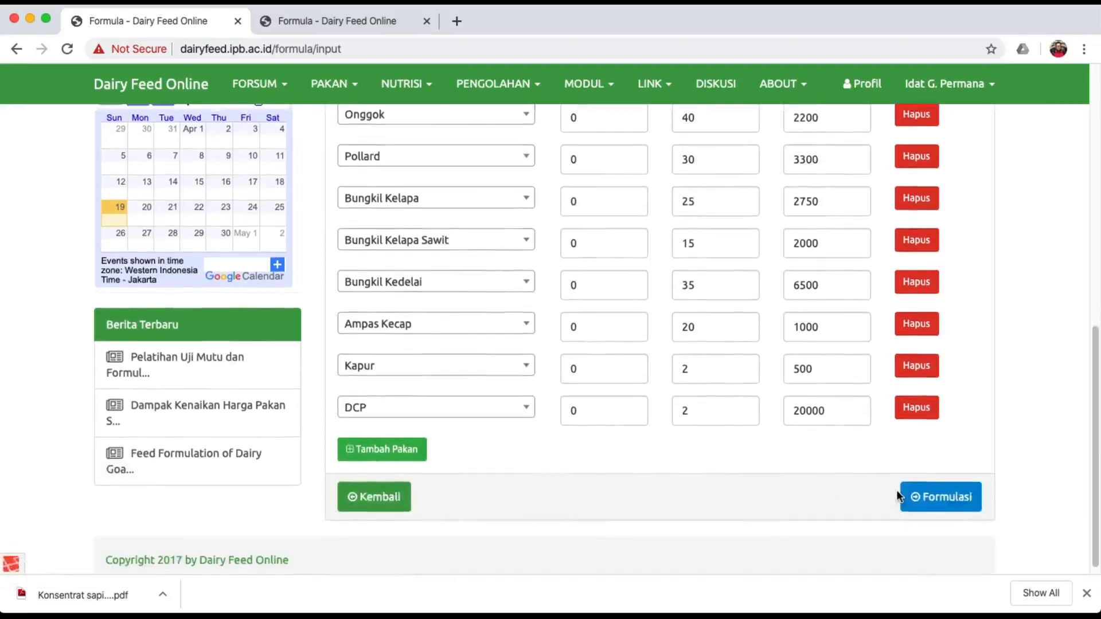
Rerun Formulasi with the 25 and 15 limits: Rp 3.201,68/kg, Rp 2.610.236,75 per 1000 kg.
{"action": "left_click", "coordinate": [927, 499]}
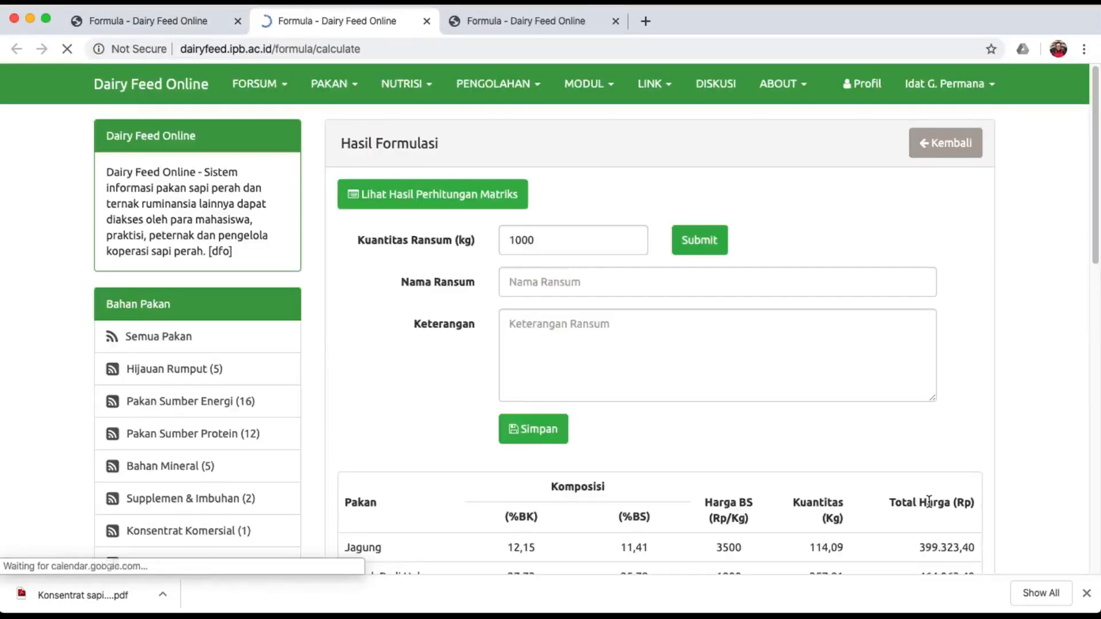
{"action": "scroll", "coordinate": [815, 480], "scroll_direction": "down", "scroll_amount": 5}
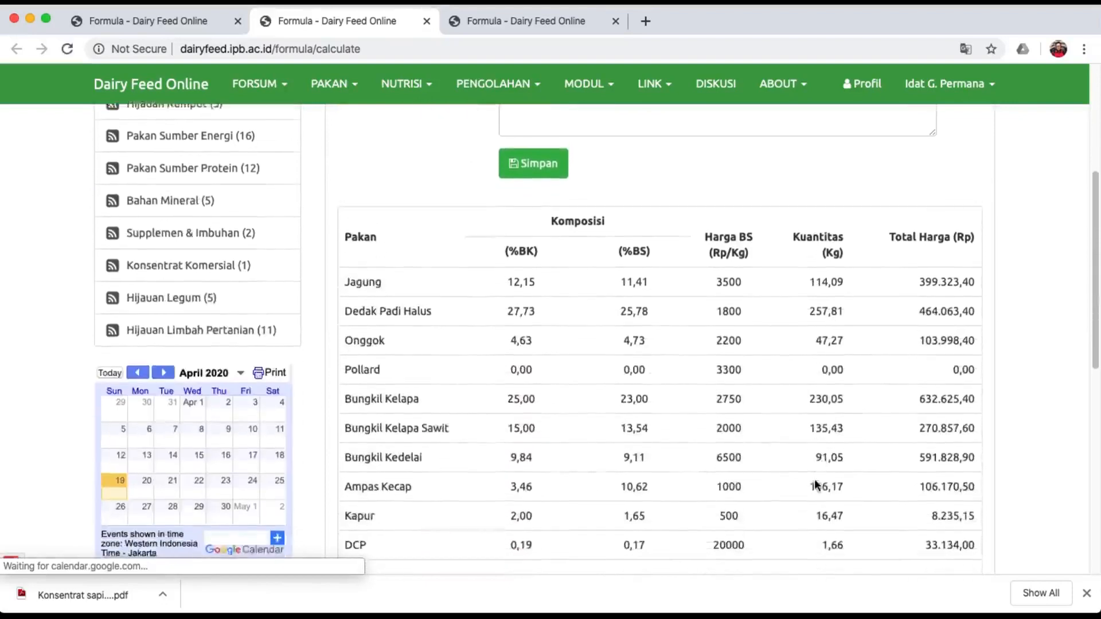
{"action": "scroll", "coordinate": [815, 480], "scroll_direction": "down", "scroll_amount": 1}
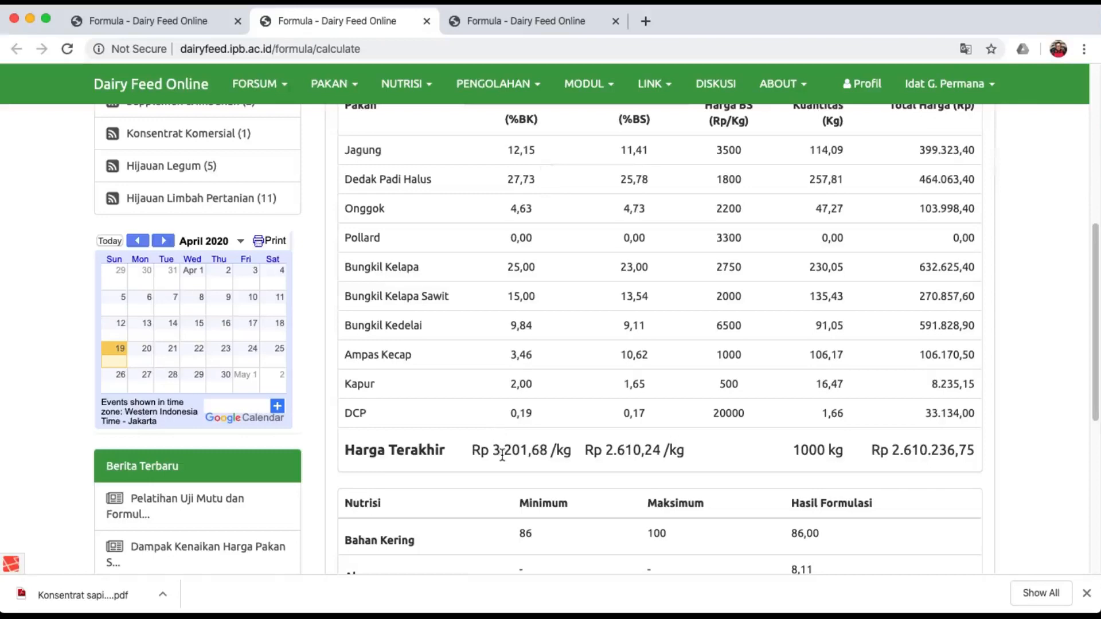
{"action": "left_click", "coordinate": [499, 23]}
Check the older result, then return to the new ration with Bungkil Kelapa 25% and Sawit 15%.
{"action": "scroll", "coordinate": [567, 421], "scroll_direction": "down", "scroll_amount": 3}
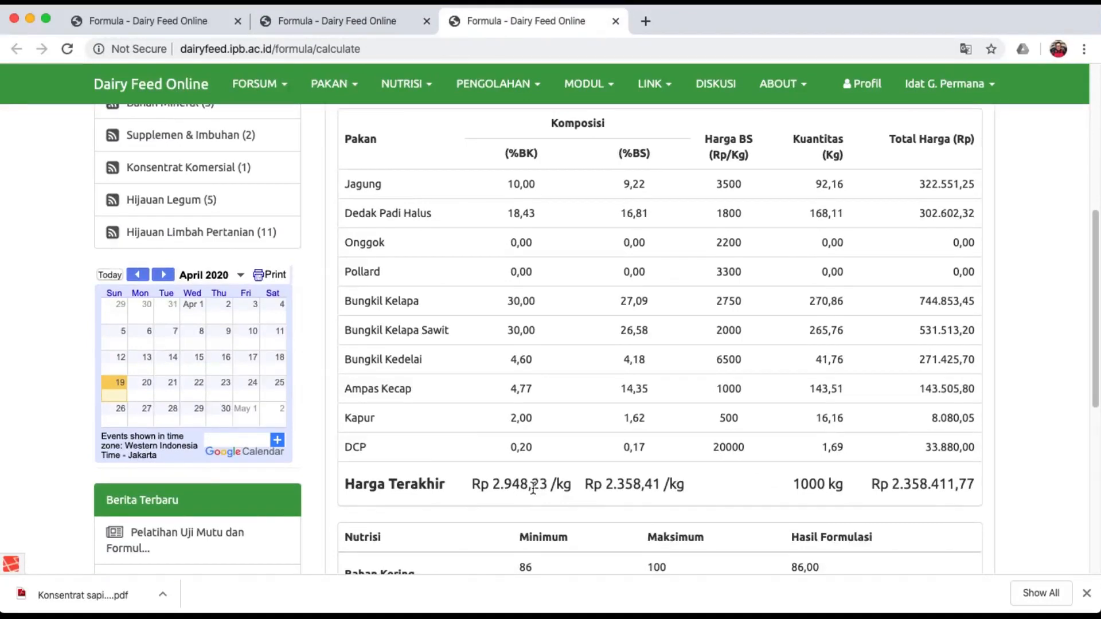
{"action": "left_click", "coordinate": [369, 23]}
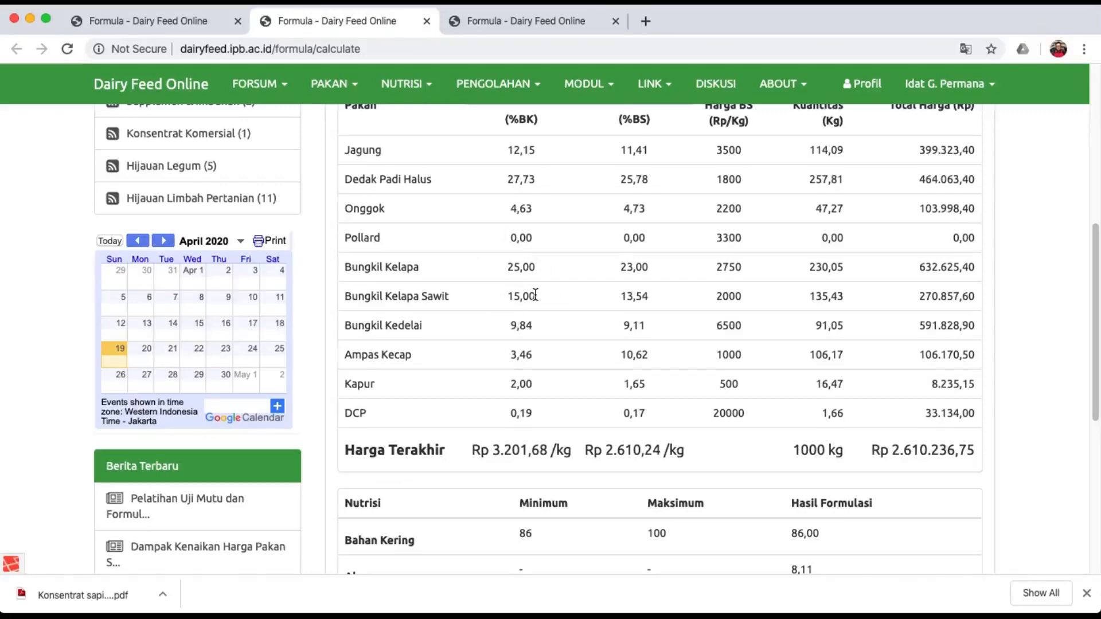
{"action": "scroll", "coordinate": [535, 295], "scroll_direction": "up", "scroll_amount": 2}
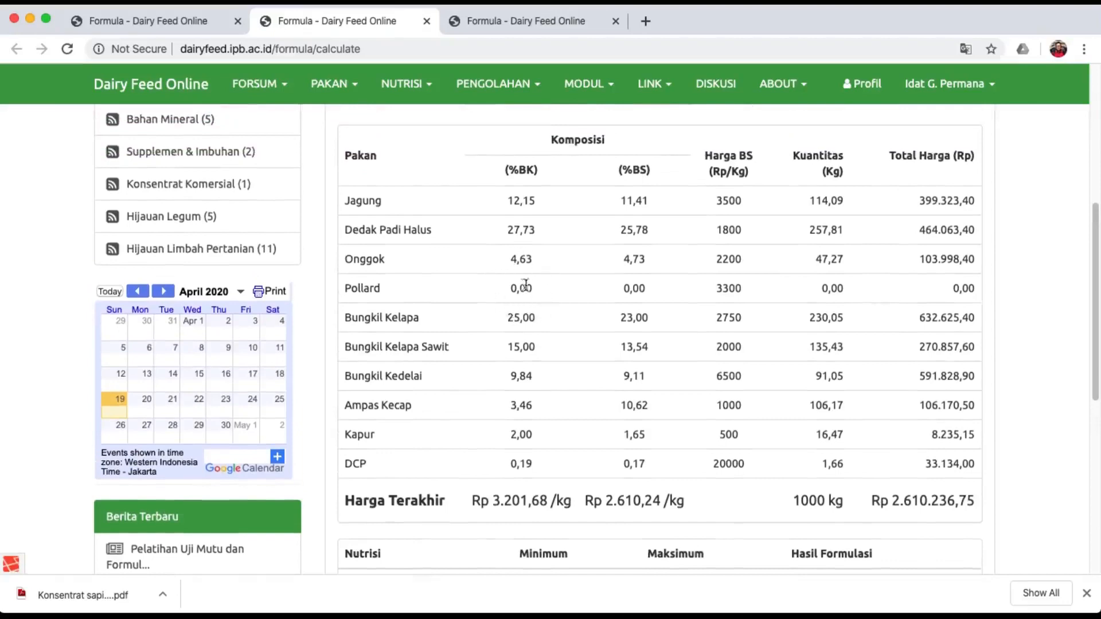
Set Pollard's minimum inclusion from 0 to 5 and rerun the formulation.
{"action": "left_click", "coordinate": [190, 22]}
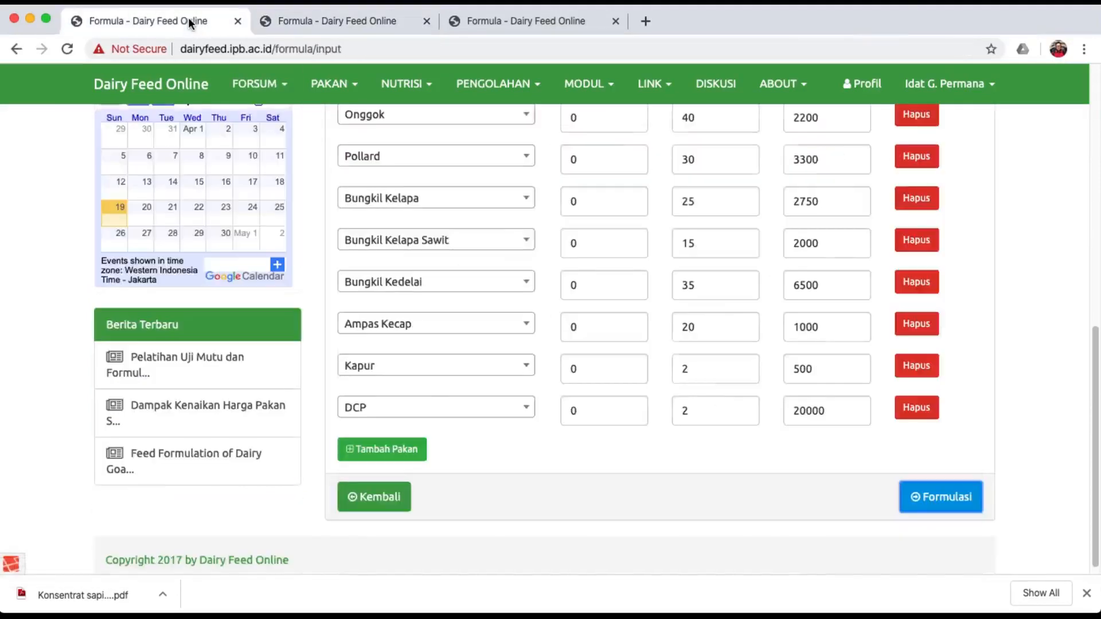
{"action": "scroll", "coordinate": [468, 248], "scroll_direction": "up", "scroll_amount": 3}
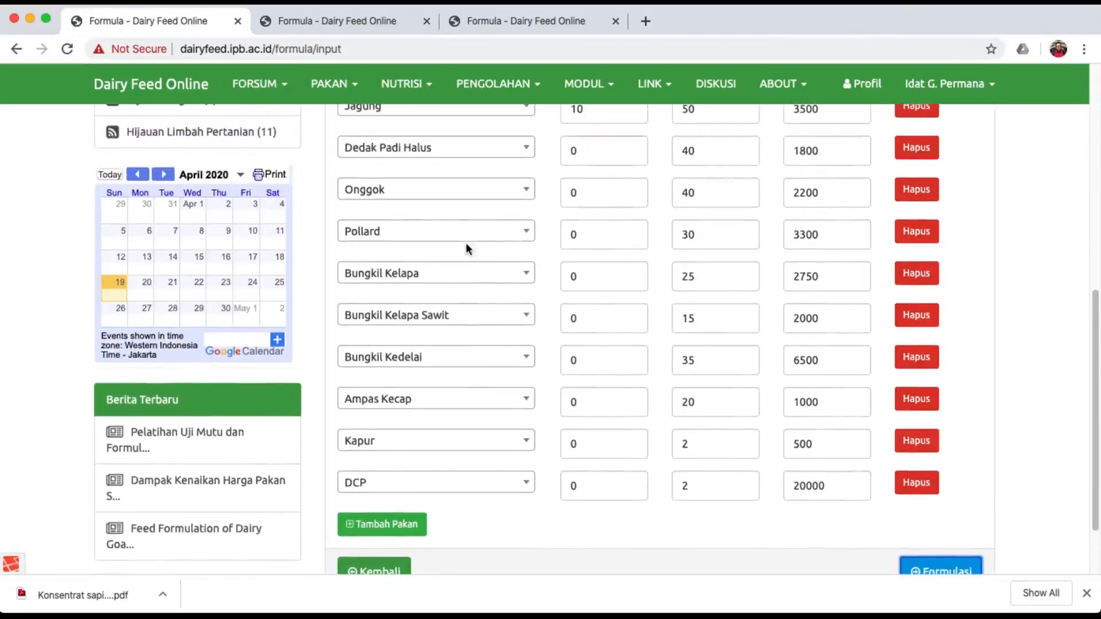
{"action": "left_click", "coordinate": [587, 235]}
{"action": "key", "text": "BackSpace"}
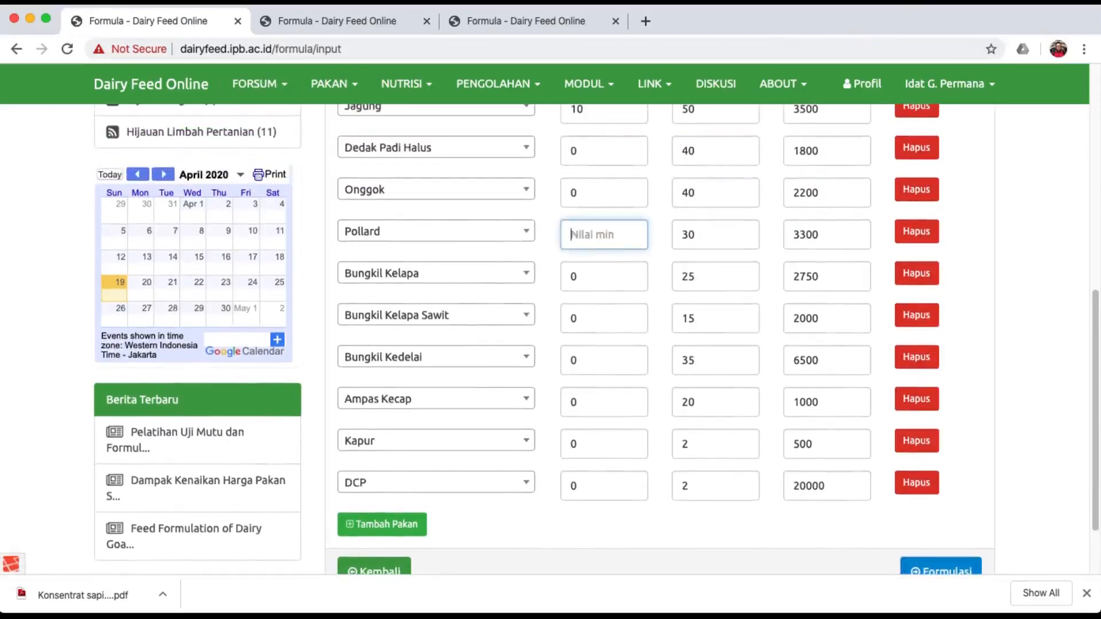
{"action": "type", "text": "5"}
{"action": "left_click", "coordinate": [655, 525]}
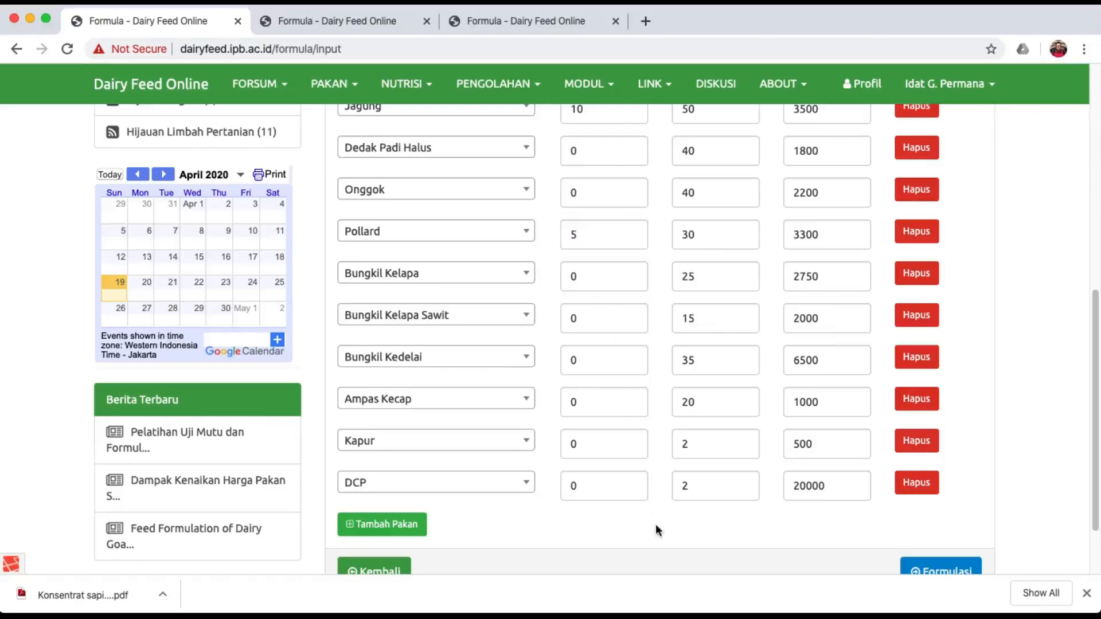
{"action": "scroll", "coordinate": [655, 525], "scroll_direction": "down", "scroll_amount": 3}
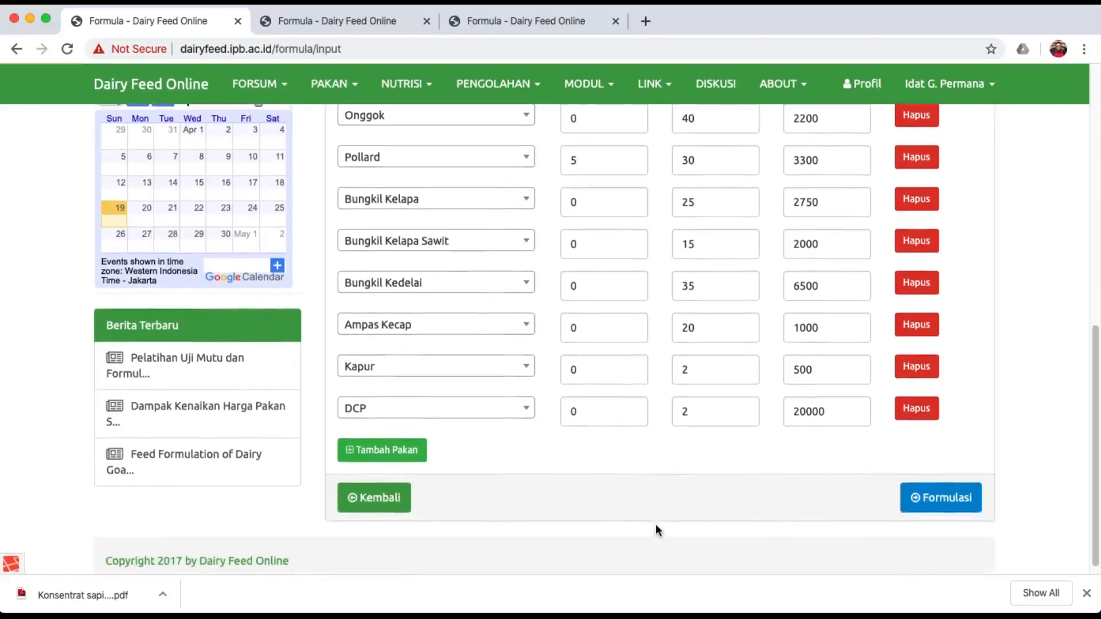
{"action": "left_click", "coordinate": [937, 498]}
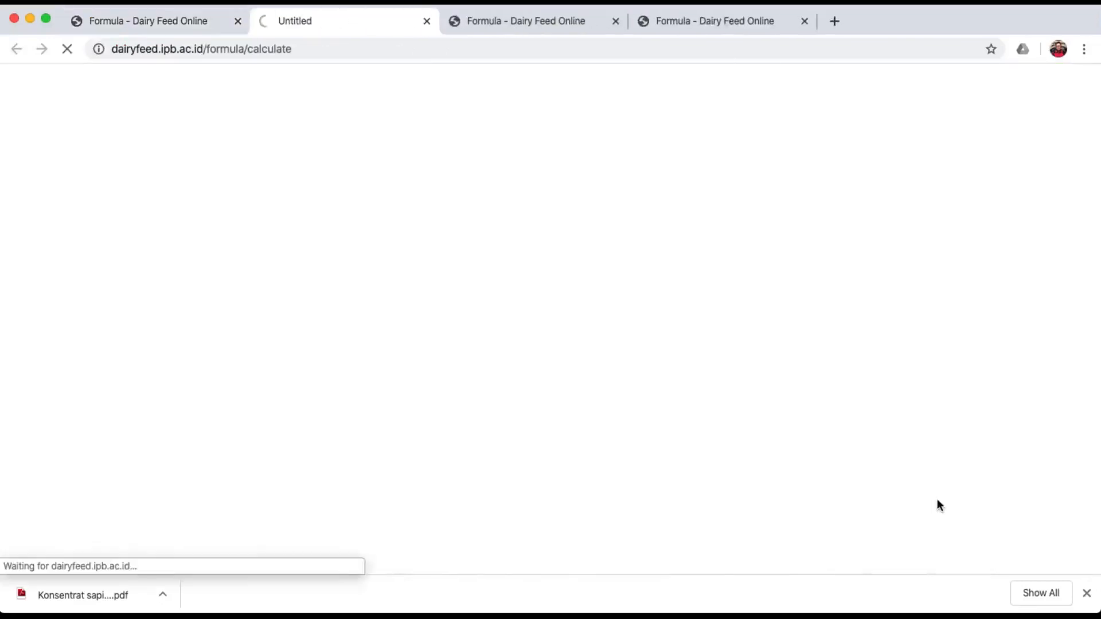
Compare the Pollard-included result against the previous formulation result.
{"action": "scroll", "coordinate": [876, 450], "scroll_direction": "down", "scroll_amount": 3}
{"action": "scroll", "coordinate": [877, 450], "scroll_direction": "down", "scroll_amount": 5}
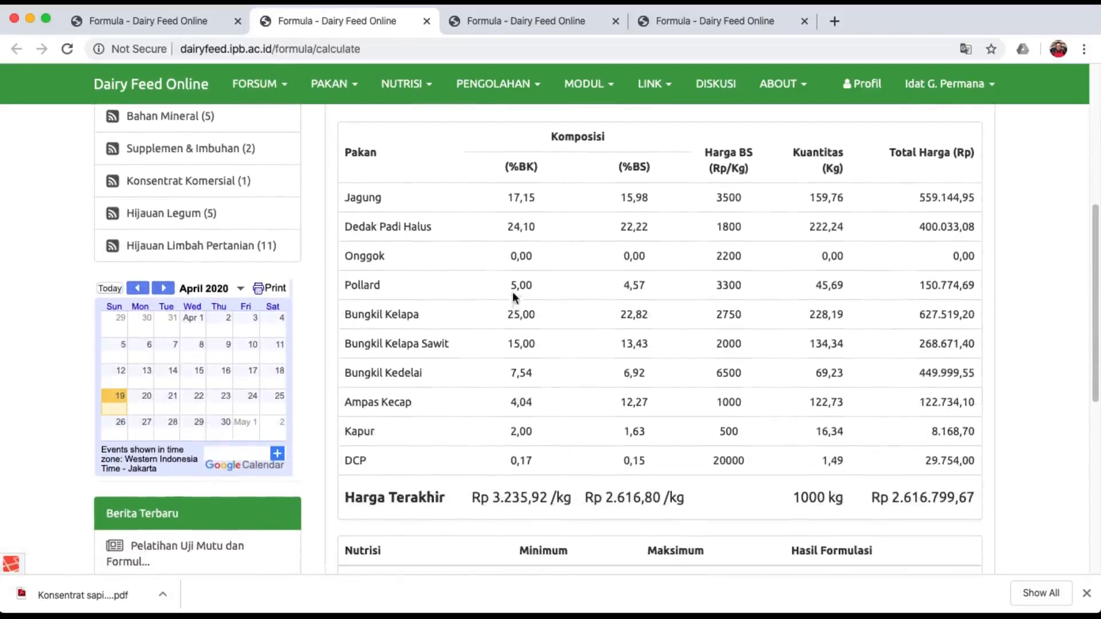
{"action": "left_click", "coordinate": [541, 19]}
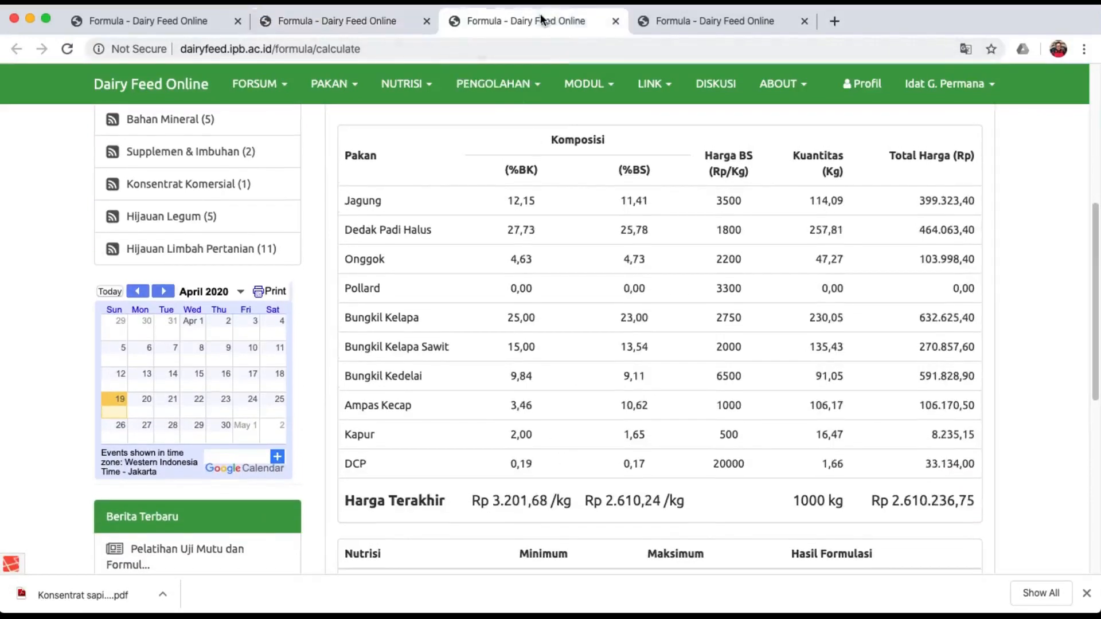
{"action": "left_click", "coordinate": [374, 18]}
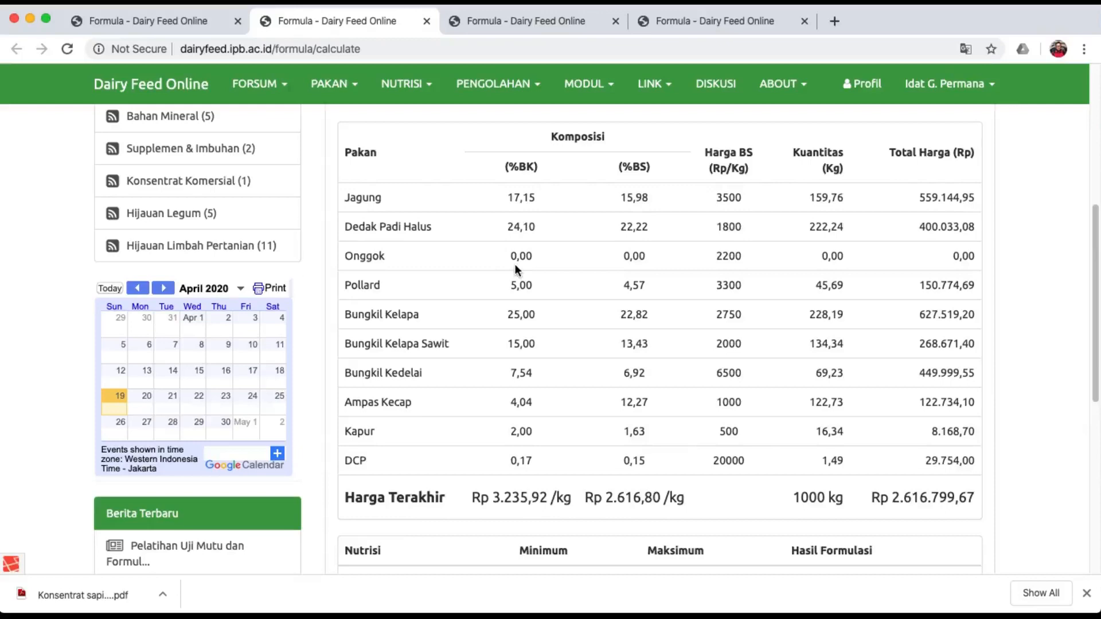
On the input form, raise Onggok's minimum inclusion from 0 to 5.
{"action": "left_click", "coordinate": [183, 20]}
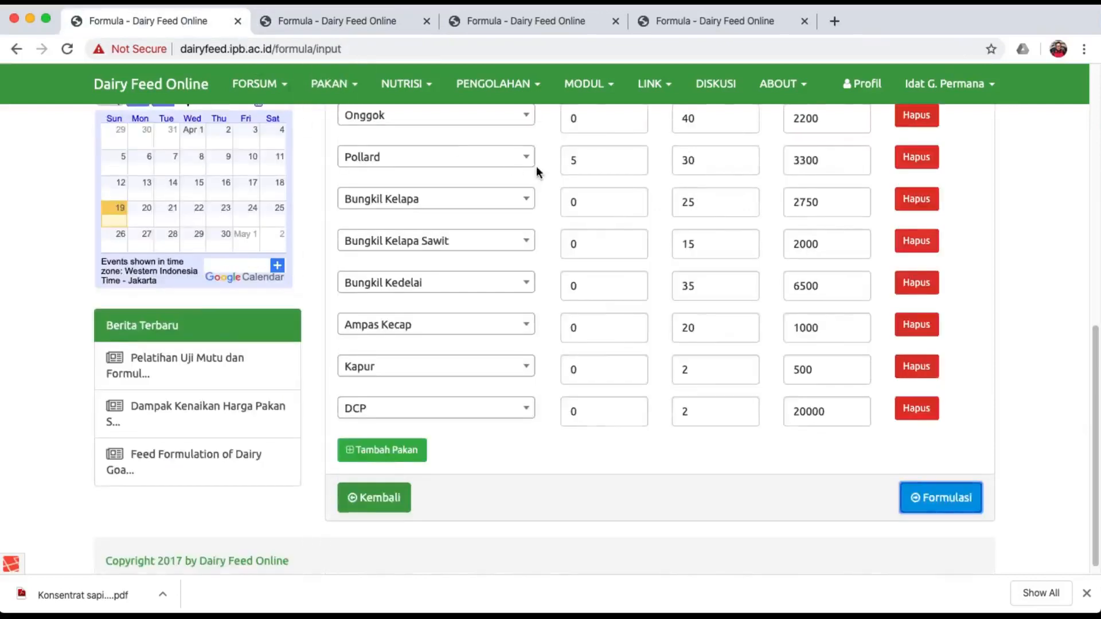
{"action": "scroll", "coordinate": [535, 166], "scroll_direction": "up", "scroll_amount": 2}
{"action": "left_click", "coordinate": [597, 181]}
{"action": "key", "text": "BackSpace"}
{"action": "type", "text": "5"}
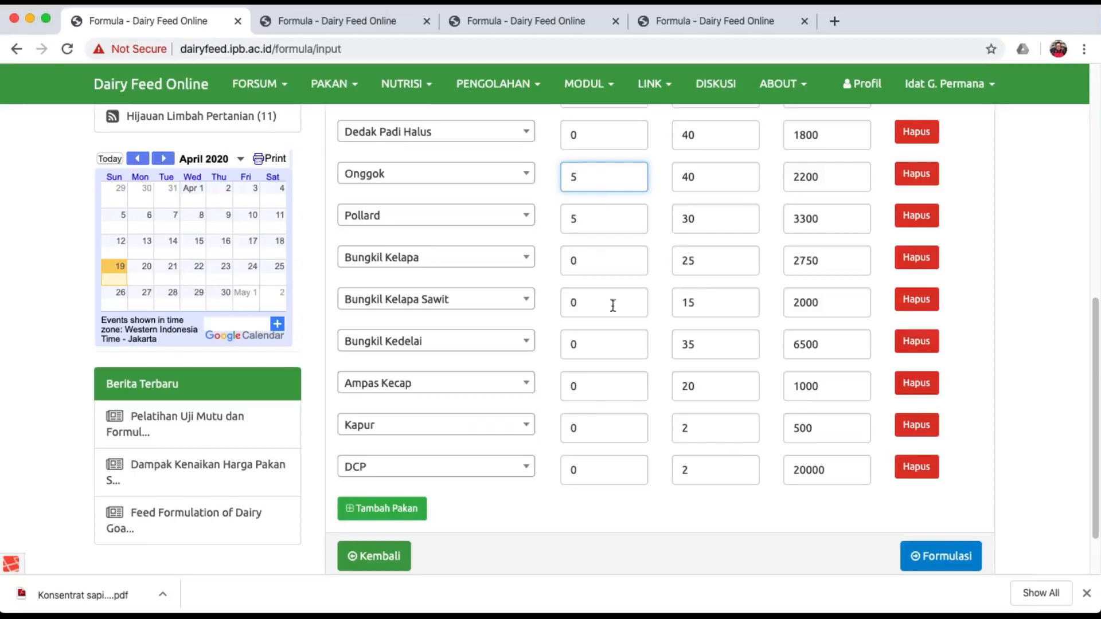
{"action": "left_click", "coordinate": [642, 536]}
Formulate with Onggok and Pollard at 5% each and review: Rp 3.240,26/kg dry matter.
{"action": "left_click", "coordinate": [933, 554]}
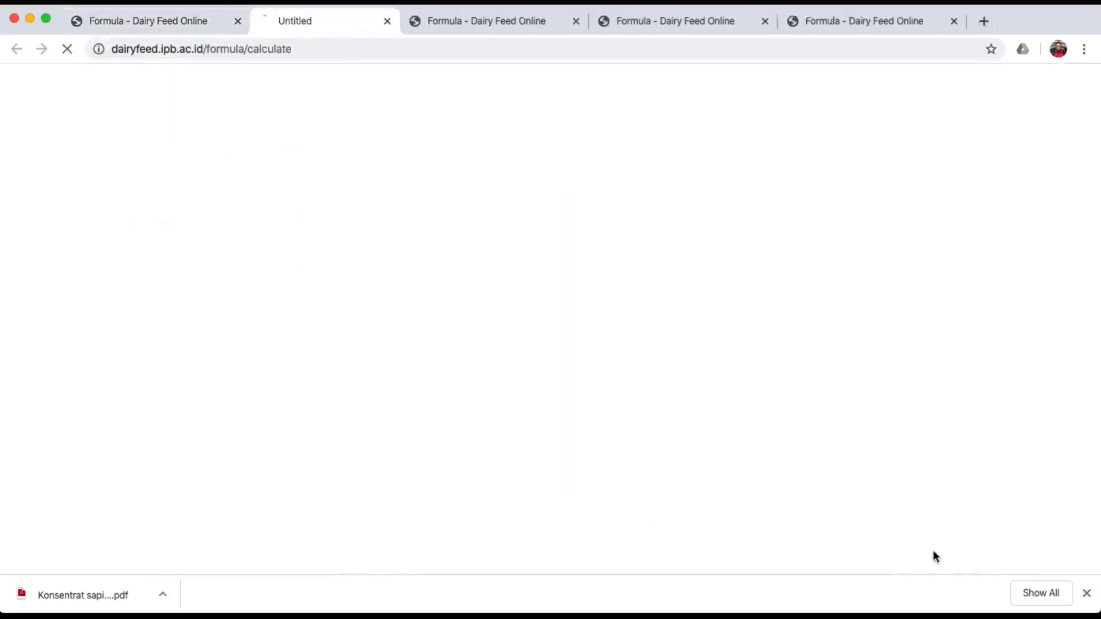
{"action": "scroll", "coordinate": [664, 411], "scroll_direction": "down", "scroll_amount": 2}
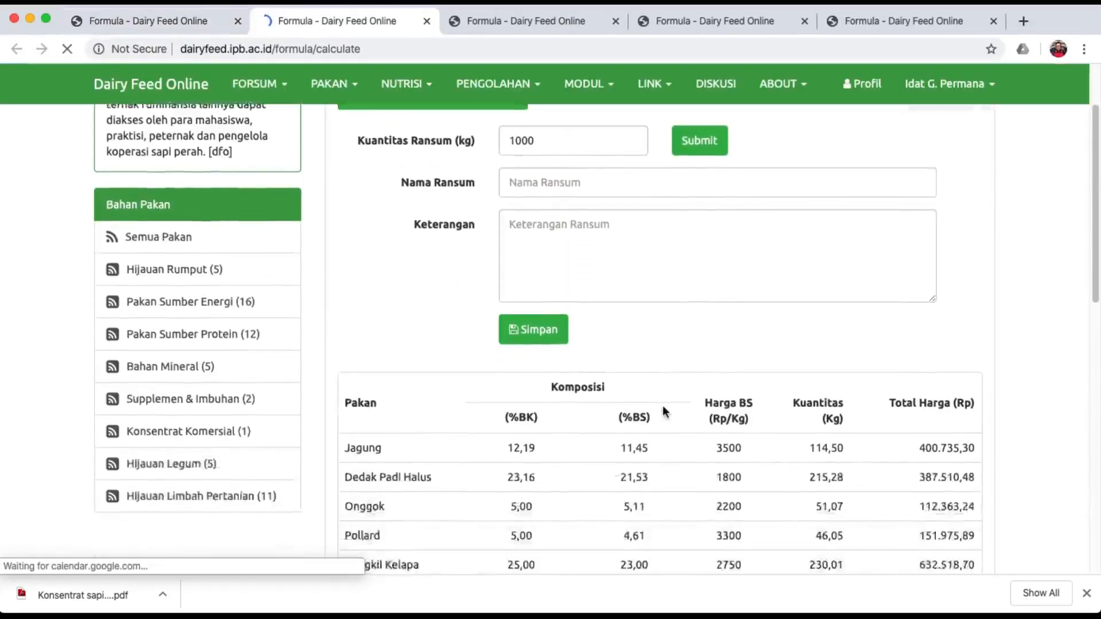
{"action": "scroll", "coordinate": [664, 411], "scroll_direction": "down", "scroll_amount": 4}
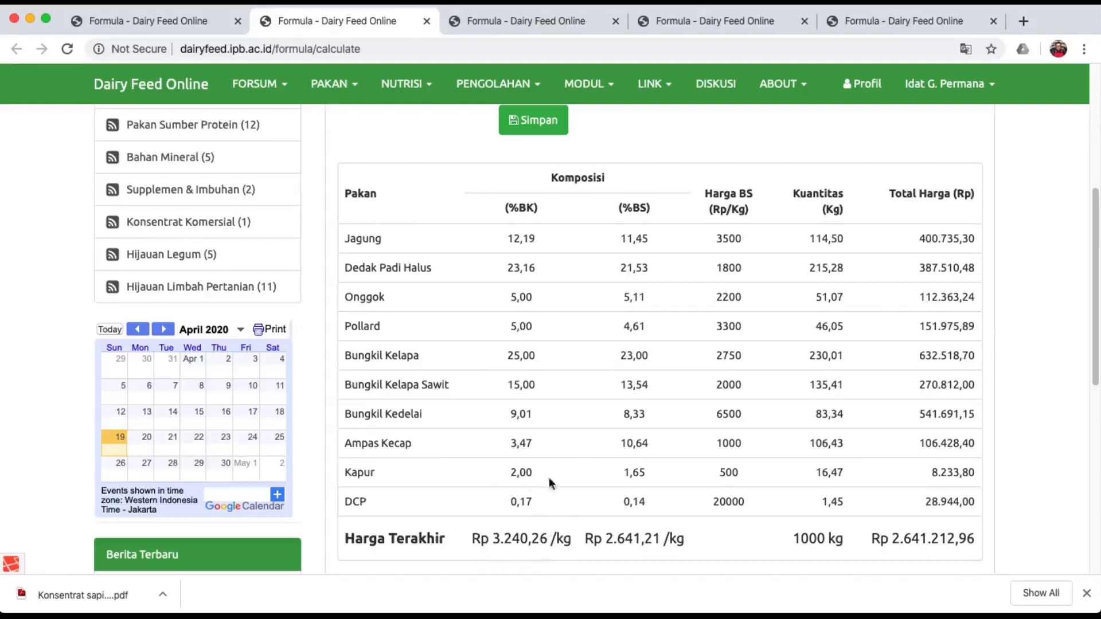
{"action": "scroll", "coordinate": [610, 442], "scroll_direction": "down", "scroll_amount": 5}
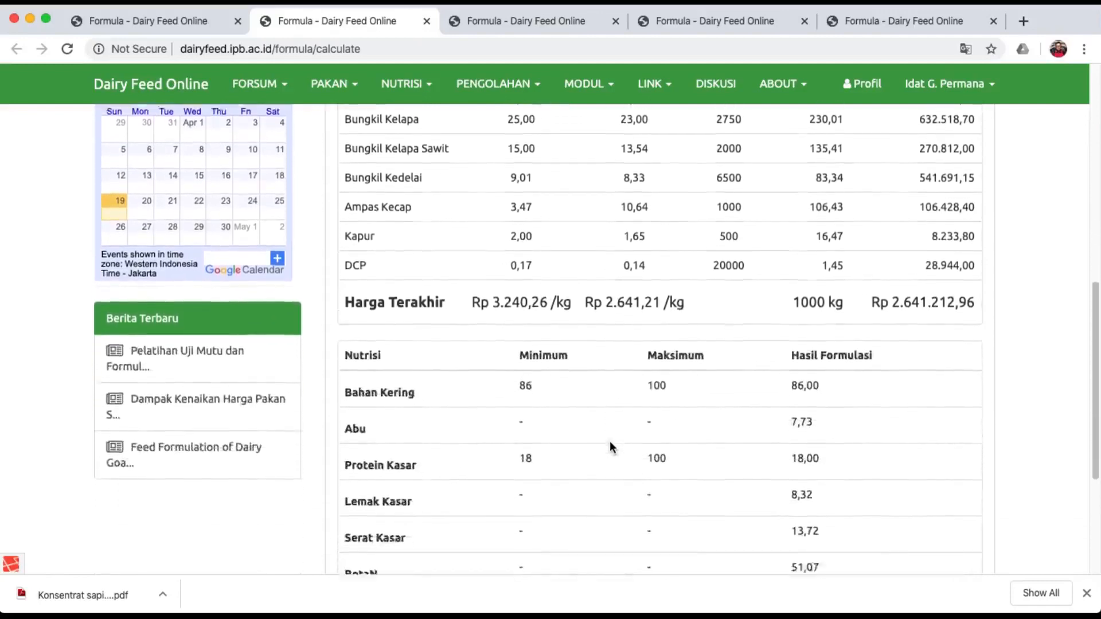
{"action": "scroll", "coordinate": [610, 444], "scroll_direction": "down", "scroll_amount": 1}
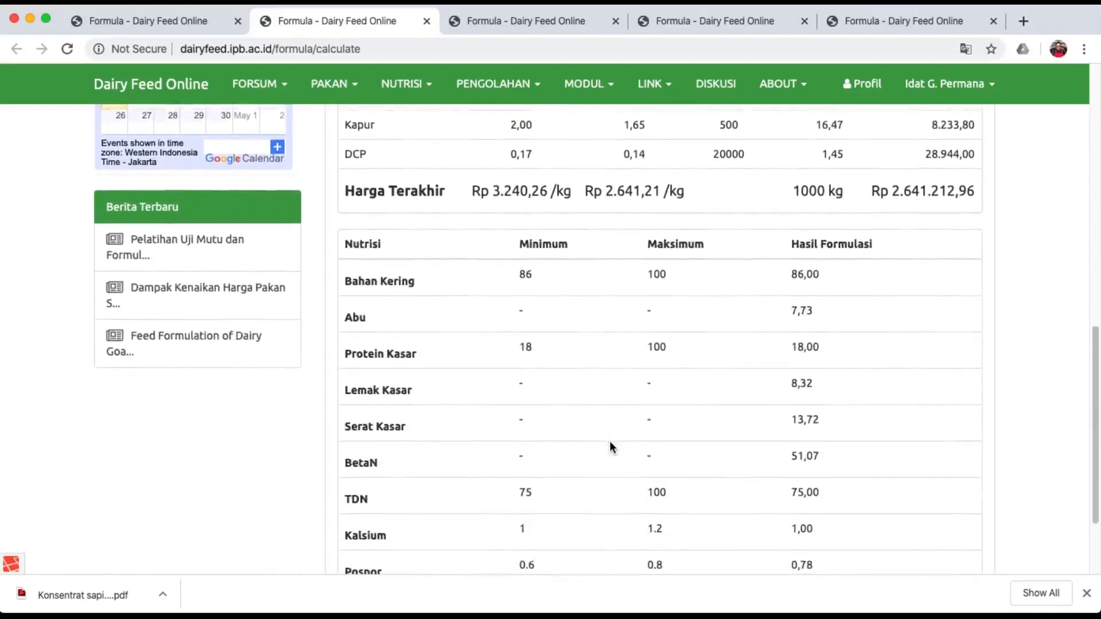
{"action": "scroll", "coordinate": [610, 444], "scroll_direction": "down", "scroll_amount": 1}
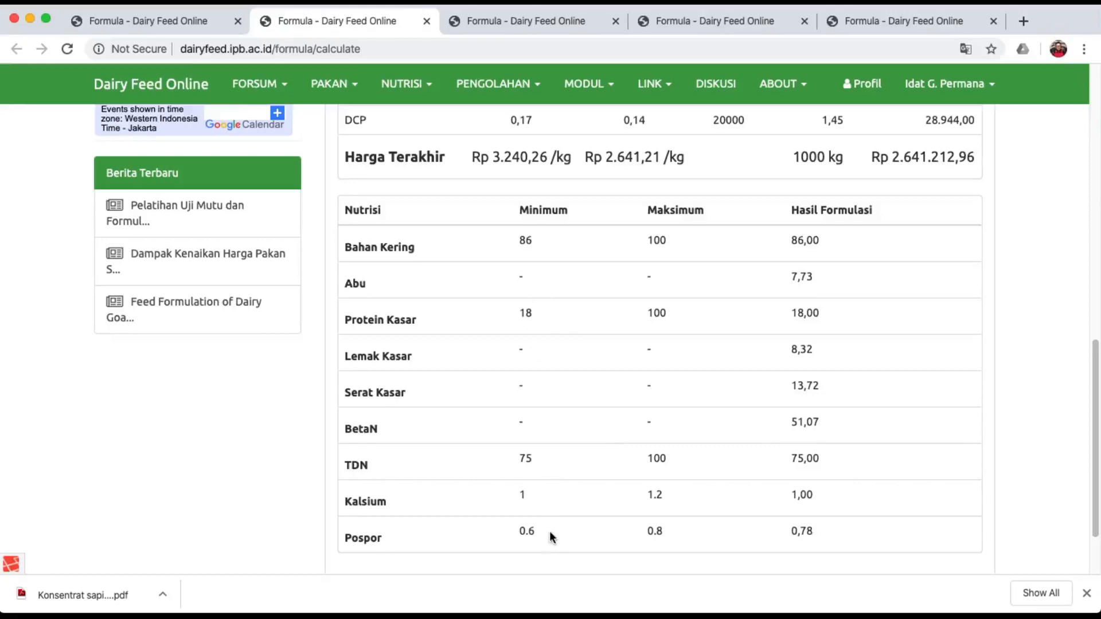
{"action": "scroll", "coordinate": [550, 531], "scroll_direction": "up", "scroll_amount": 10}
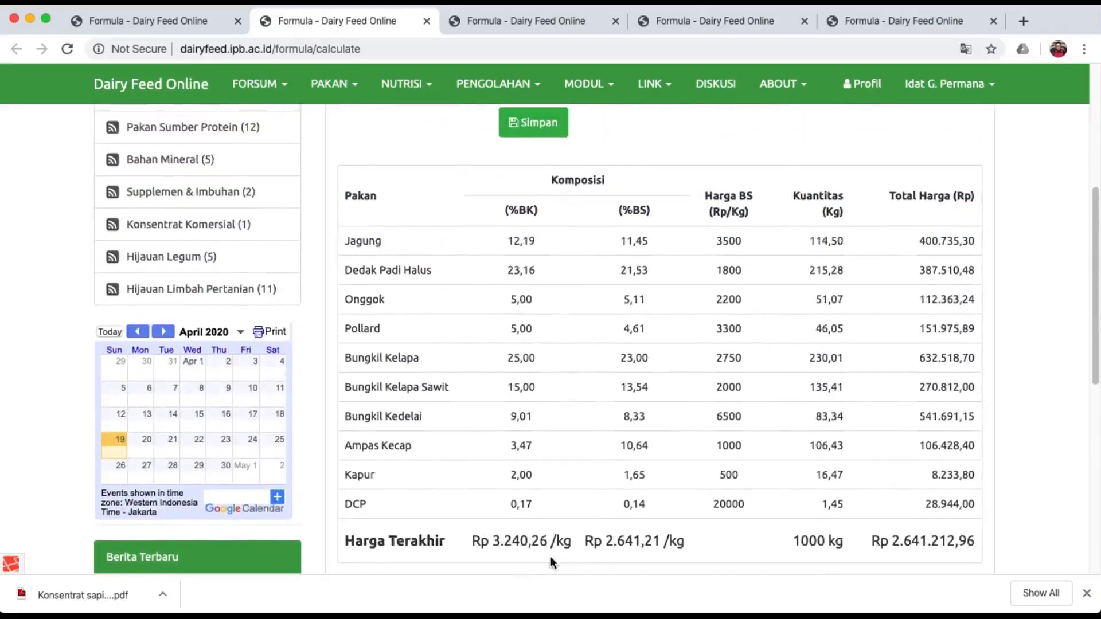
{"action": "scroll", "coordinate": [550, 557], "scroll_direction": "up", "scroll_amount": 2}
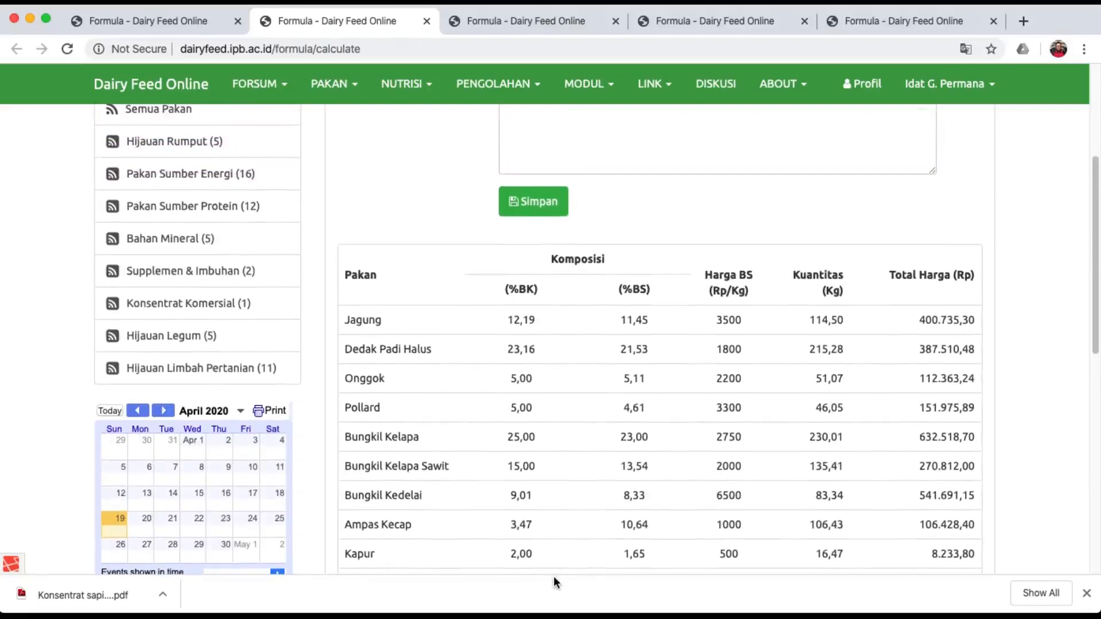
{"action": "scroll", "coordinate": [563, 277], "scroll_direction": "up", "scroll_amount": 6}
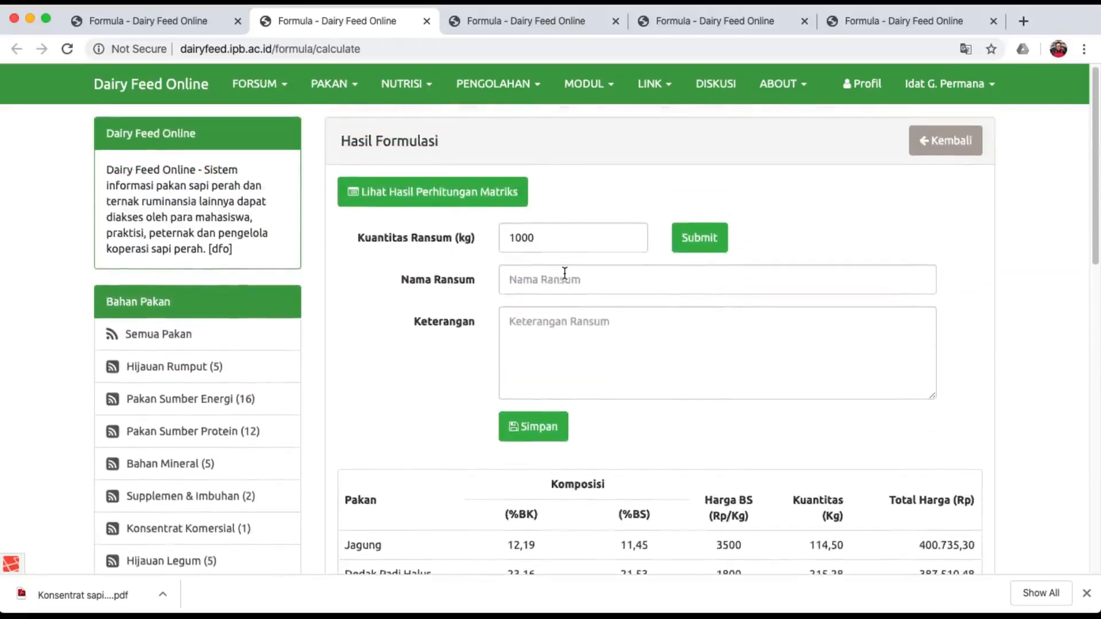
Save the ration as 'Konsentrat sapi laktasi' plus the author's name, described 'Konsentrat sapi laktasi berkualitas'.
{"action": "left_click", "coordinate": [564, 271]}
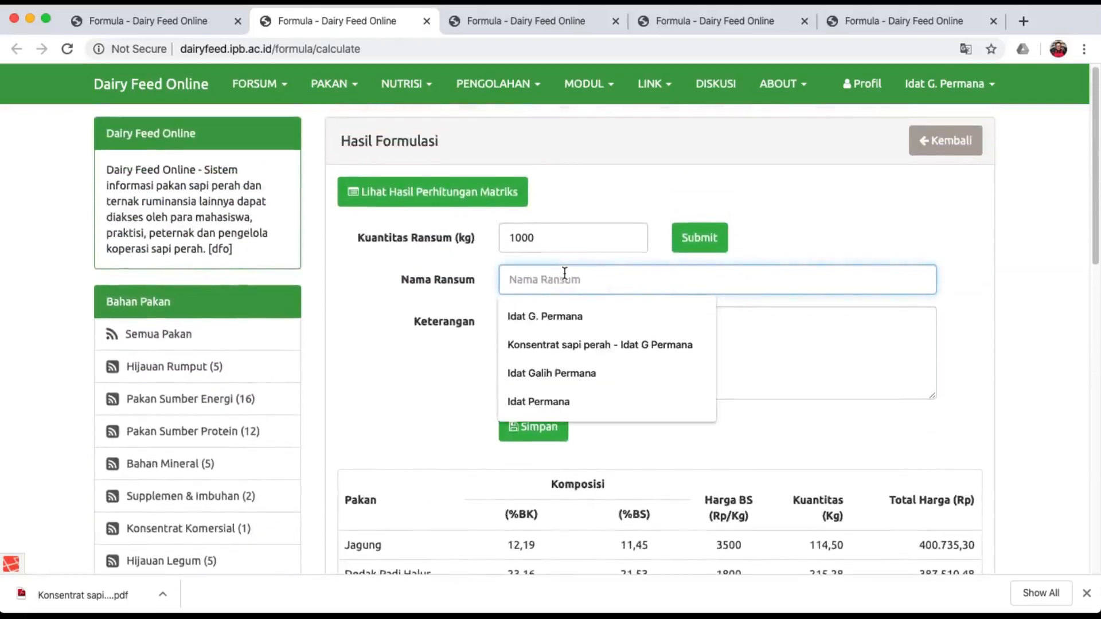
{"action": "type", "text": "Ransum"}
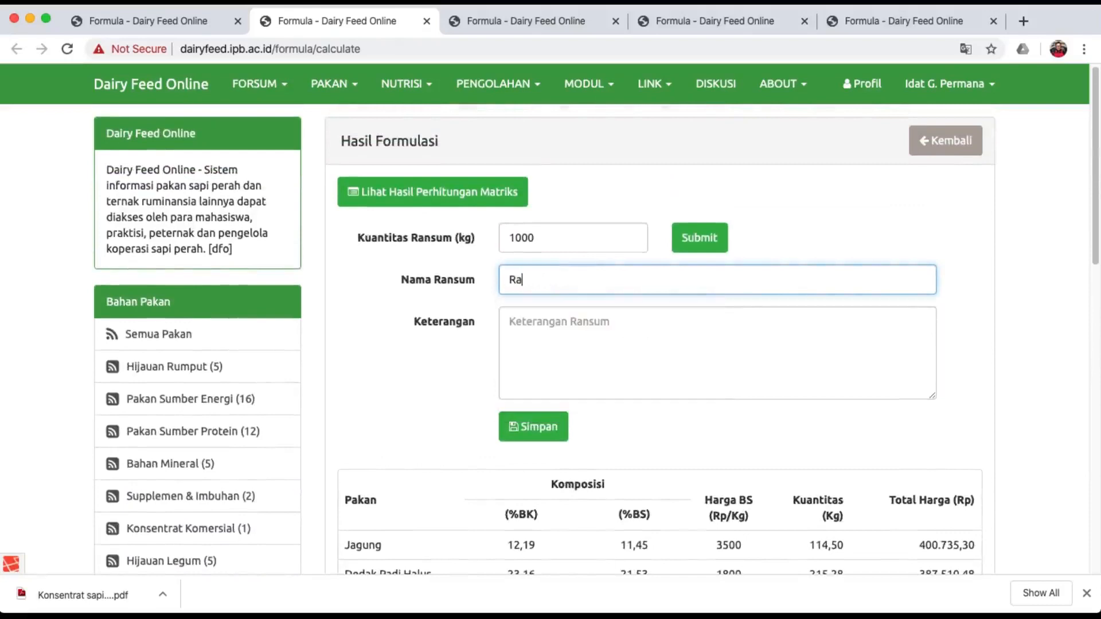
{"action": "key", "text": "BackSpace"}
{"action": "key", "text": "BackSpace"}
{"action": "key", "text": "BackSpace"}
{"action": "key", "text": "BackSpace"}
{"action": "key", "text": "BackSpace"}
{"action": "key", "text": "BackSpace"}
{"action": "type", "text": "Konse"}
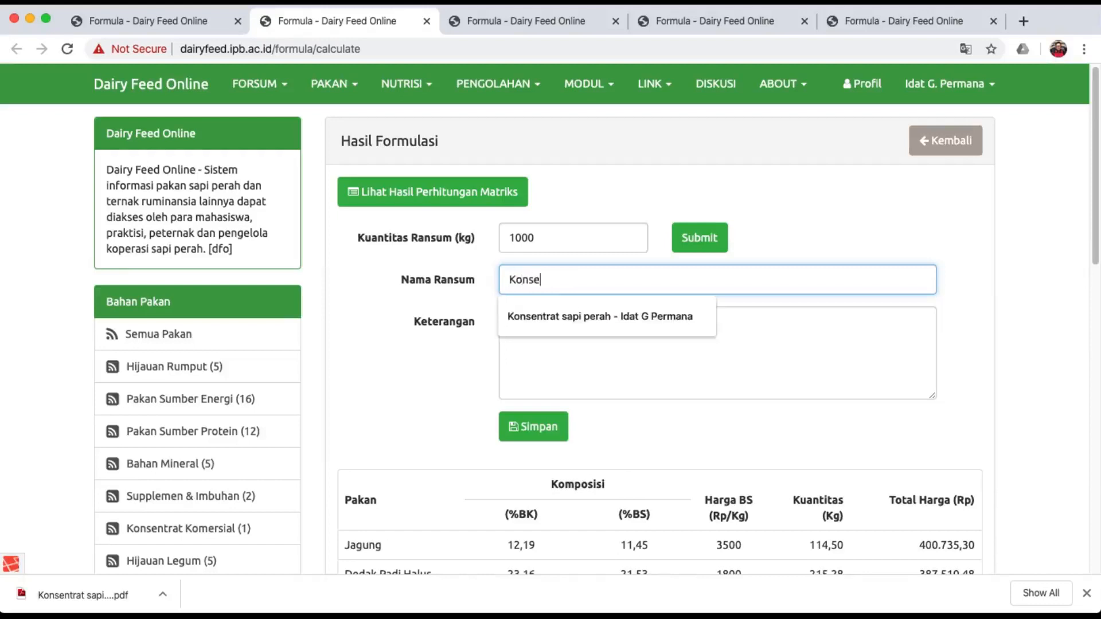
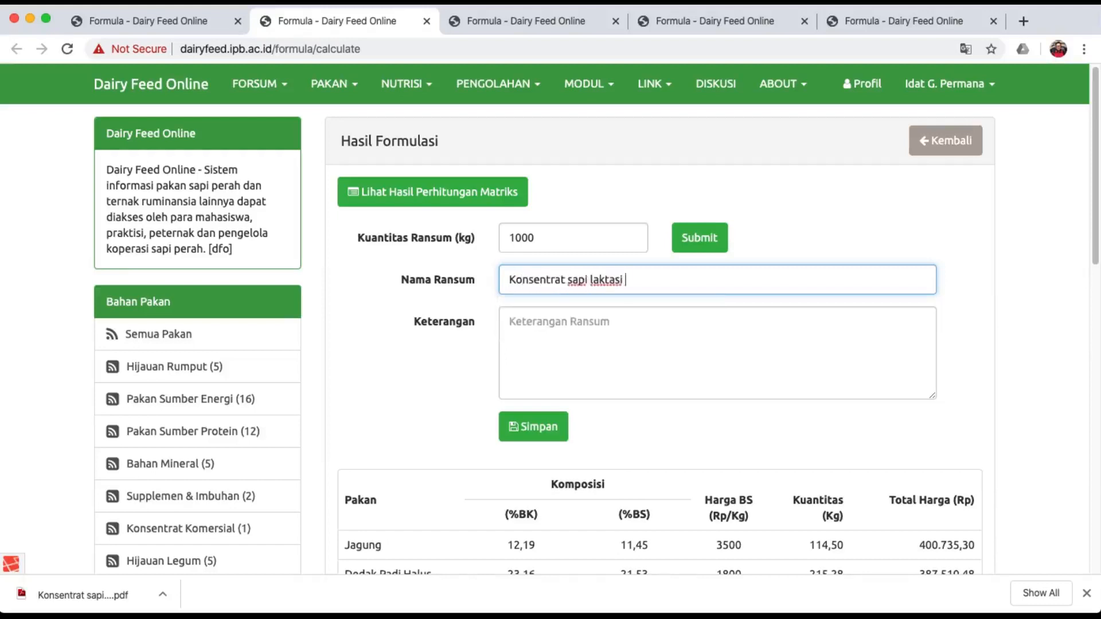
{"action": "left_click", "coordinate": [550, 340]}
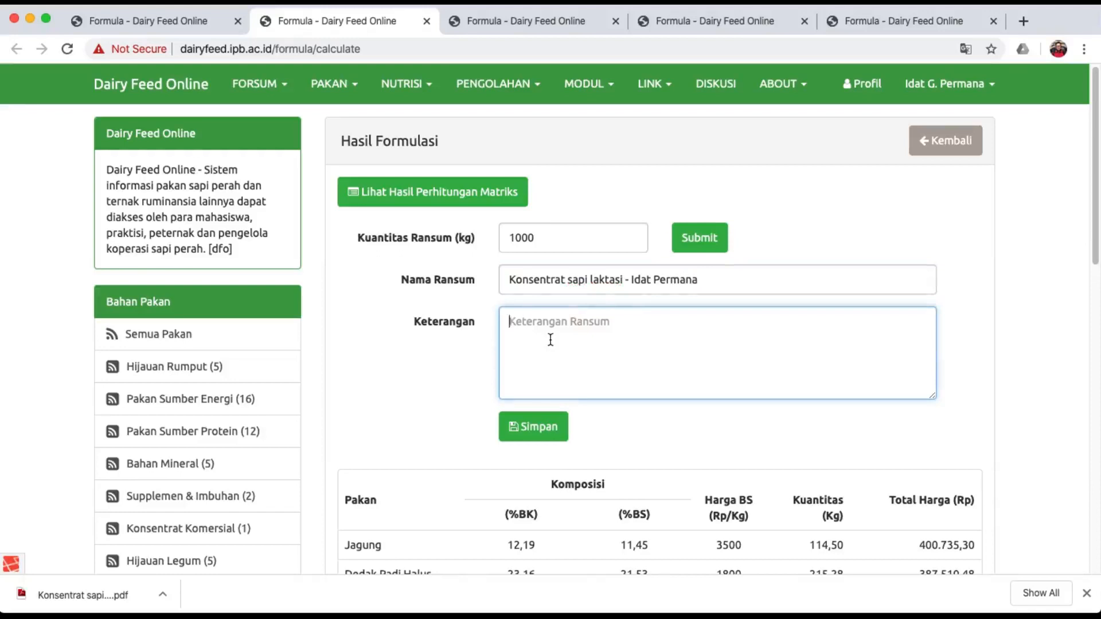
{"action": "type", "text": "R"}
{"action": "key", "text": "BackSpace"}
{"action": "type", "text": "Konsentrat sapi laktasi"}
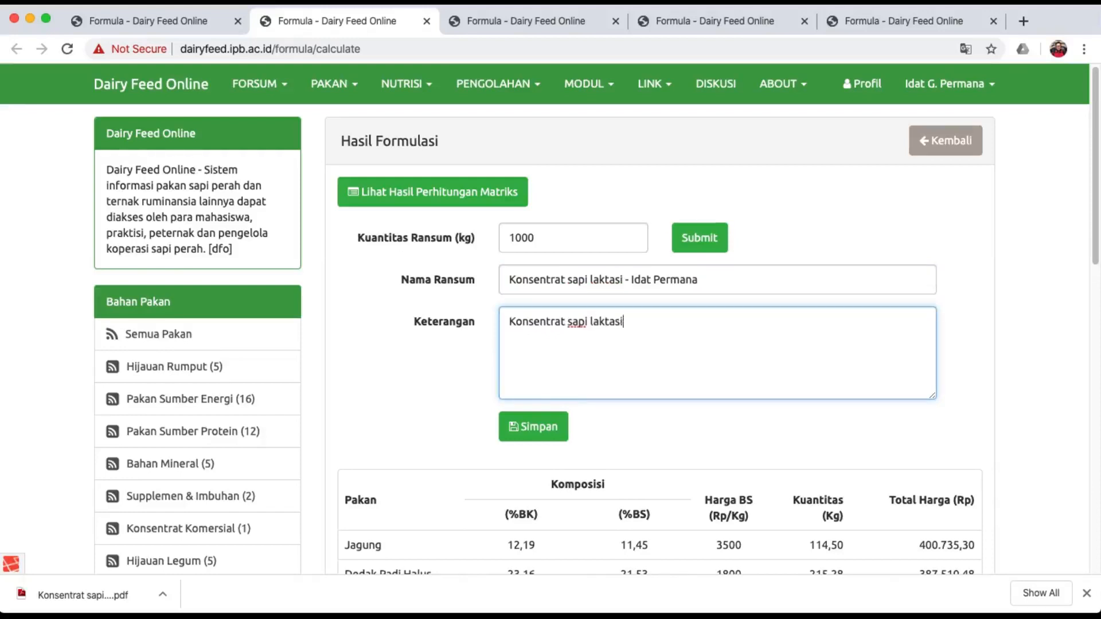
{"action": "type", "text": " berkualitas"}
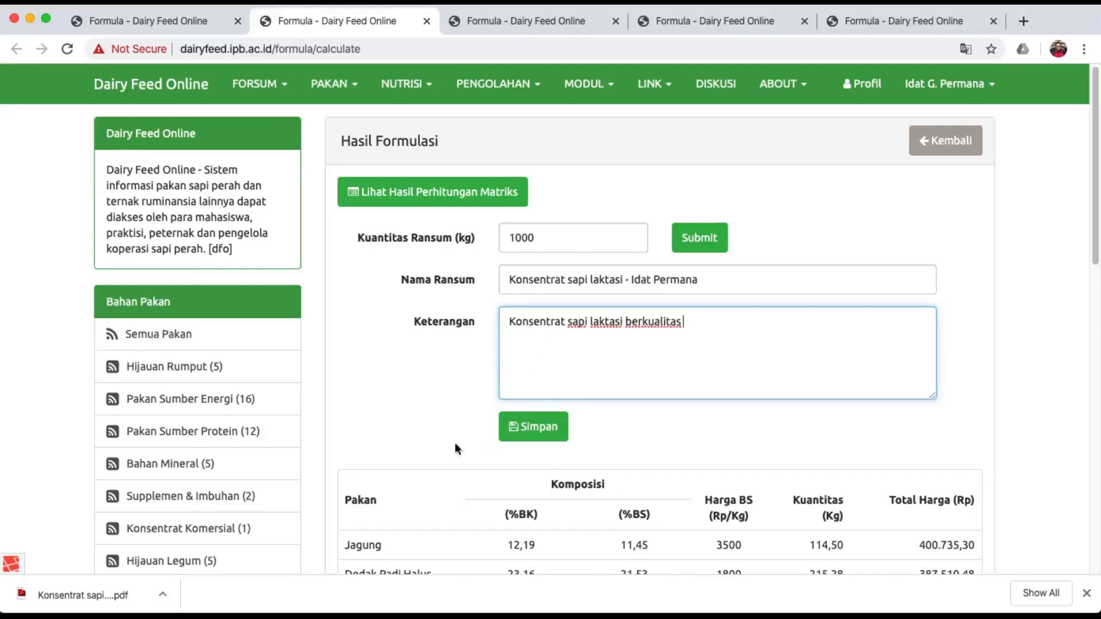
{"action": "left_click", "coordinate": [550, 429]}
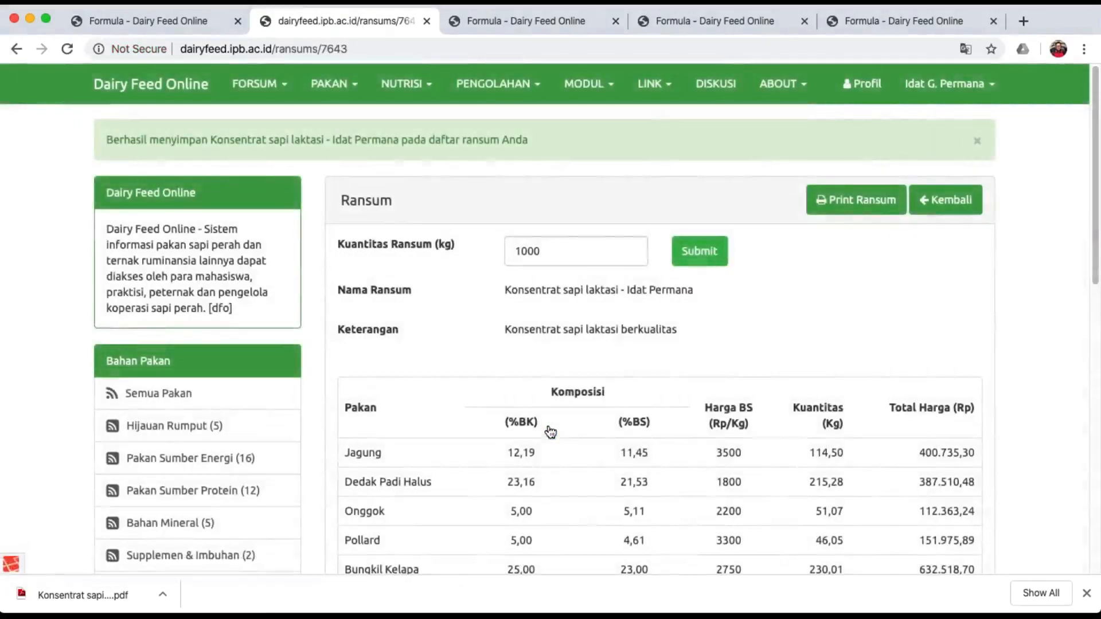
Download the saved Konsentrat sapi laktasi ration as a PDF with Print Ransum.
{"action": "scroll", "coordinate": [550, 431], "scroll_direction": "down", "scroll_amount": 4}
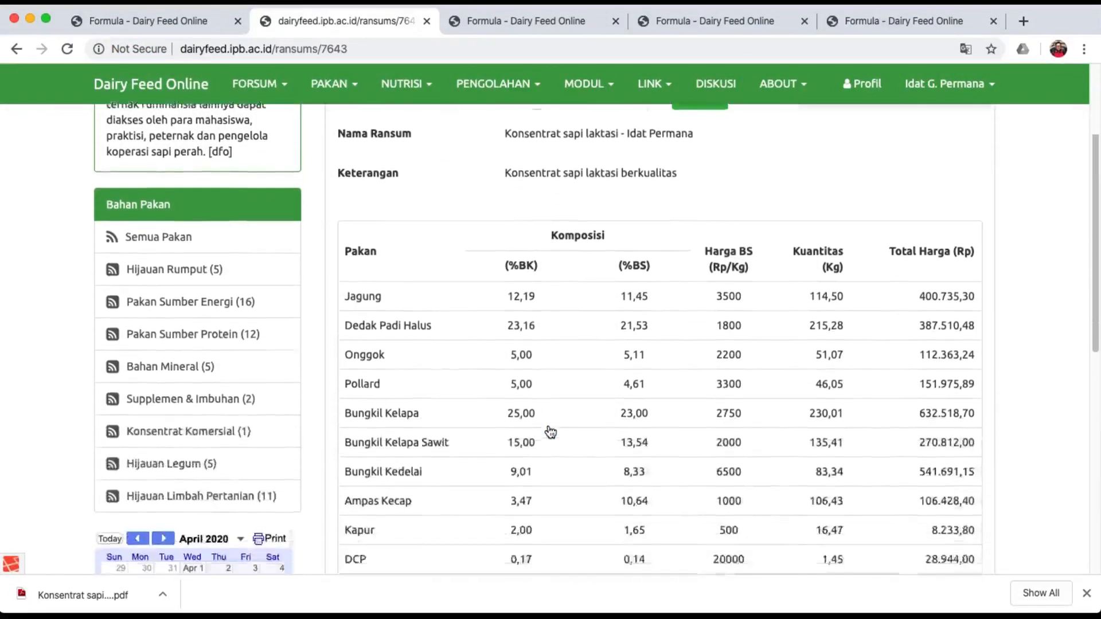
{"action": "scroll", "coordinate": [549, 430], "scroll_direction": "down", "scroll_amount": 7}
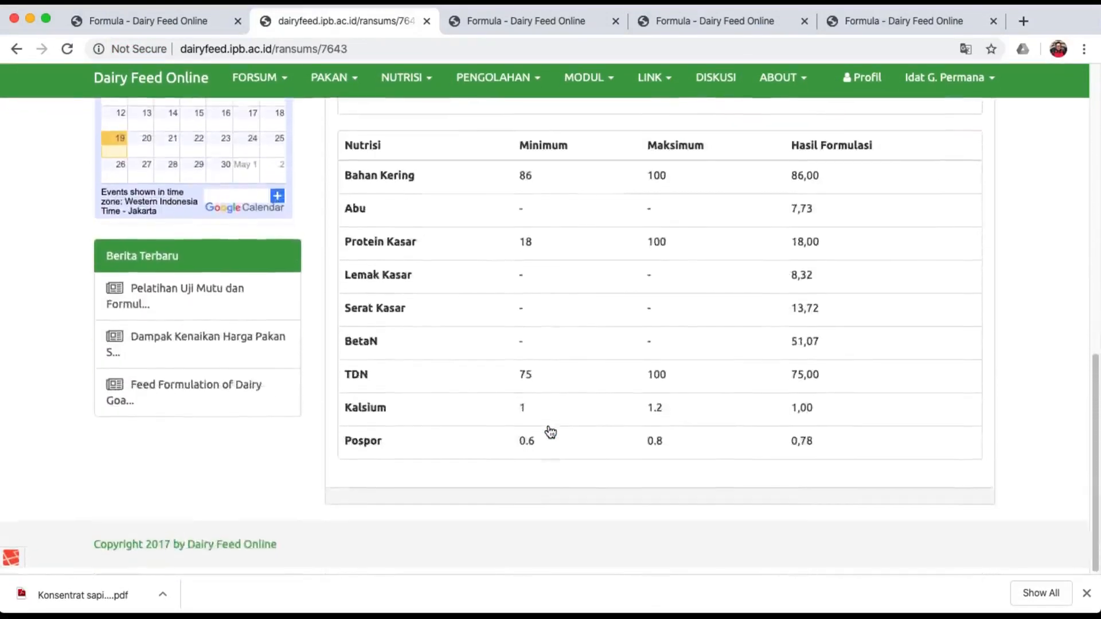
{"action": "scroll", "coordinate": [553, 449], "scroll_direction": "up", "scroll_amount": 11}
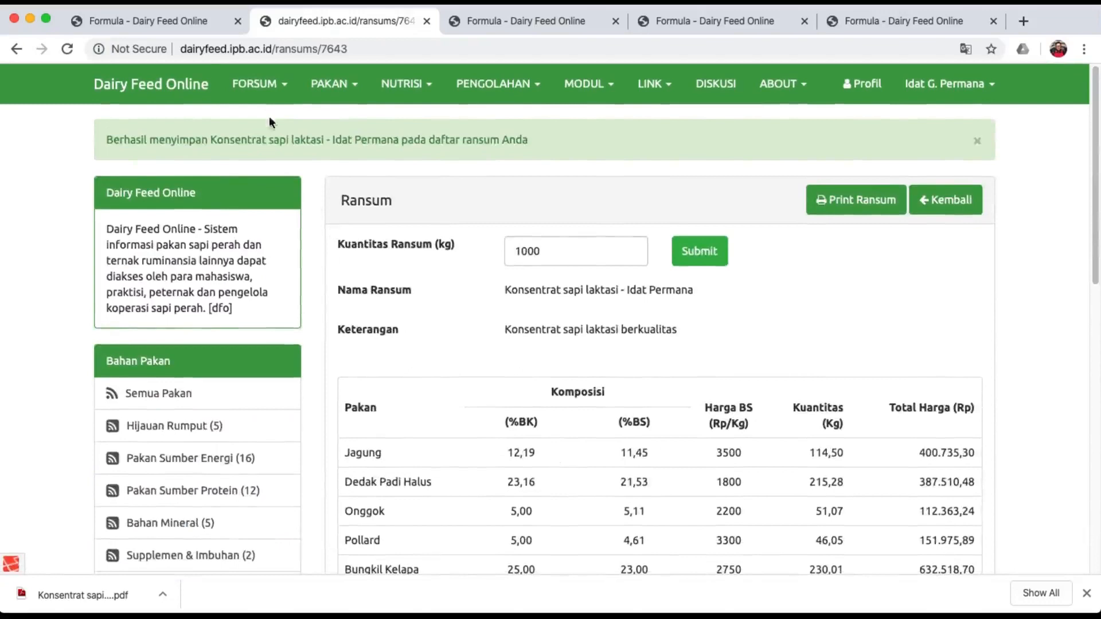
{"action": "left_click", "coordinate": [263, 94]}
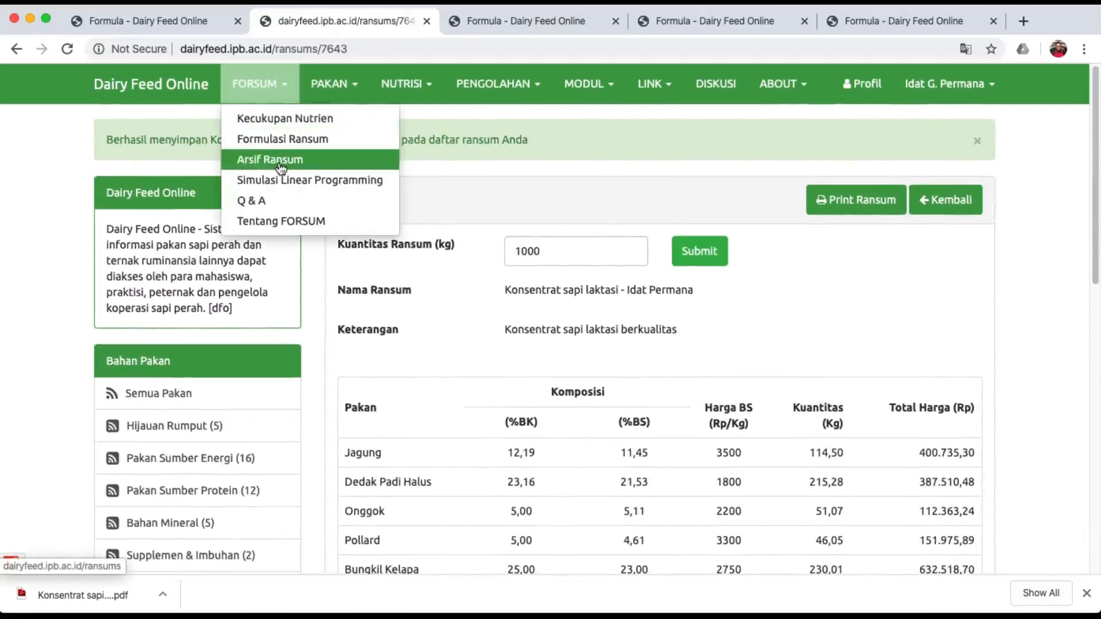
{"action": "left_click", "coordinate": [563, 186]}
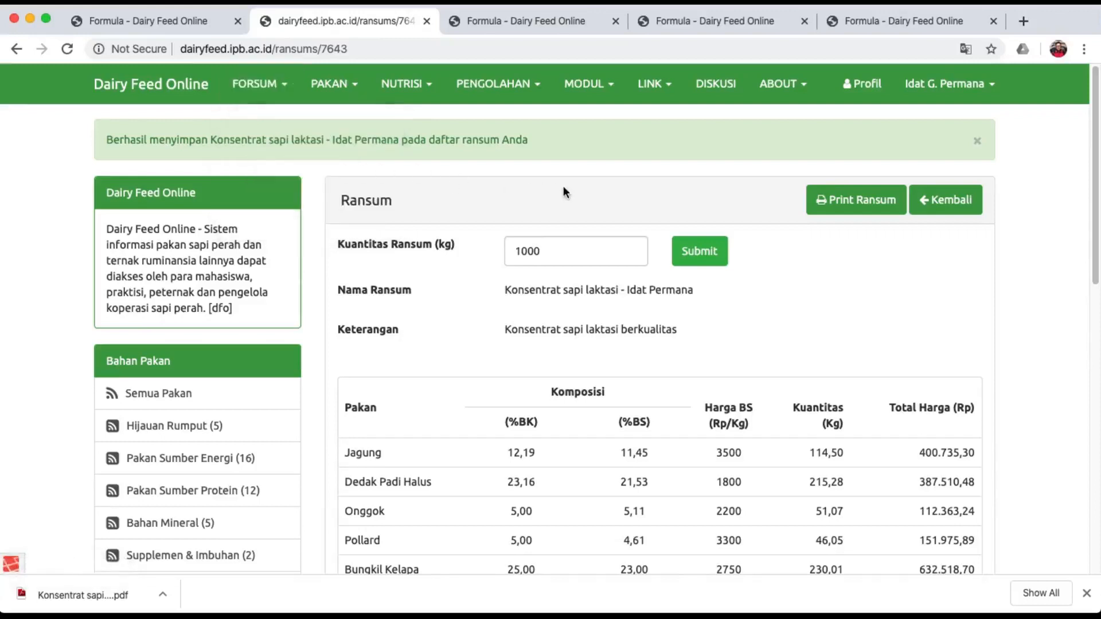
{"action": "left_click", "coordinate": [833, 211]}
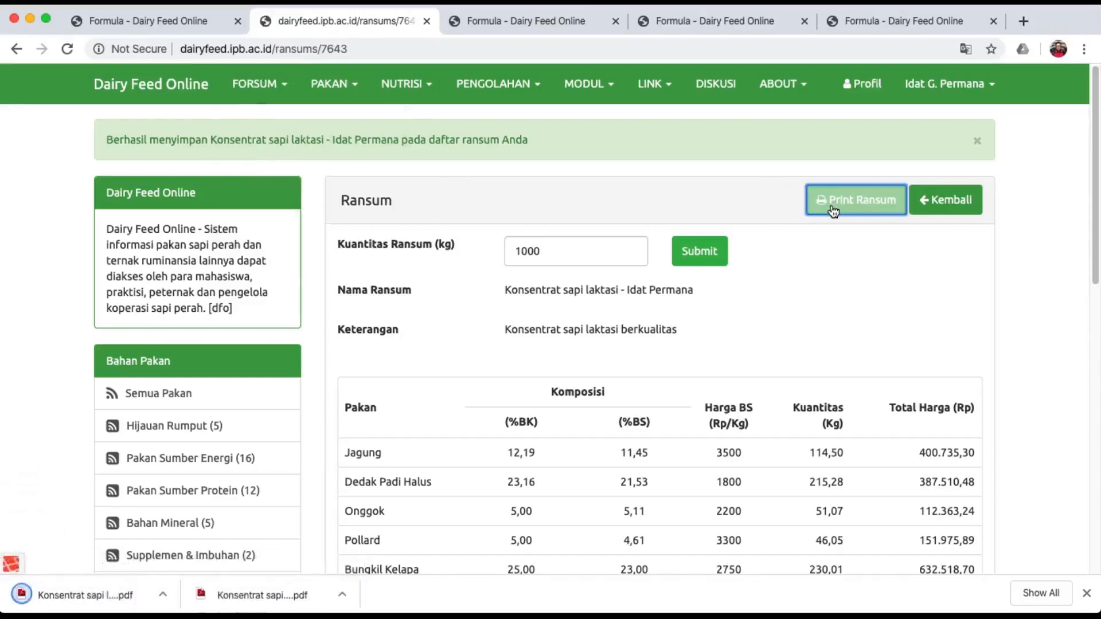
Open the exported 1000 kg Formulasi Ransum PDF and review its feed and nutrient tables.
{"action": "left_click", "coordinate": [84, 596]}
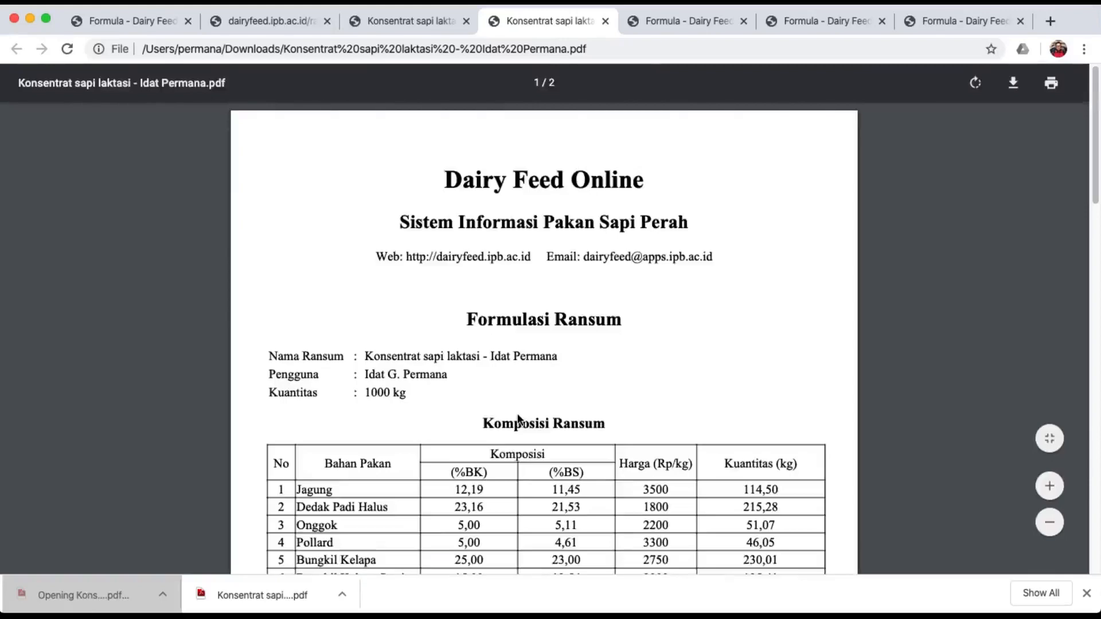
{"action": "scroll", "coordinate": [517, 420], "scroll_direction": "down", "scroll_amount": 5}
{"action": "scroll", "coordinate": [517, 417], "scroll_direction": "down", "scroll_amount": 10}
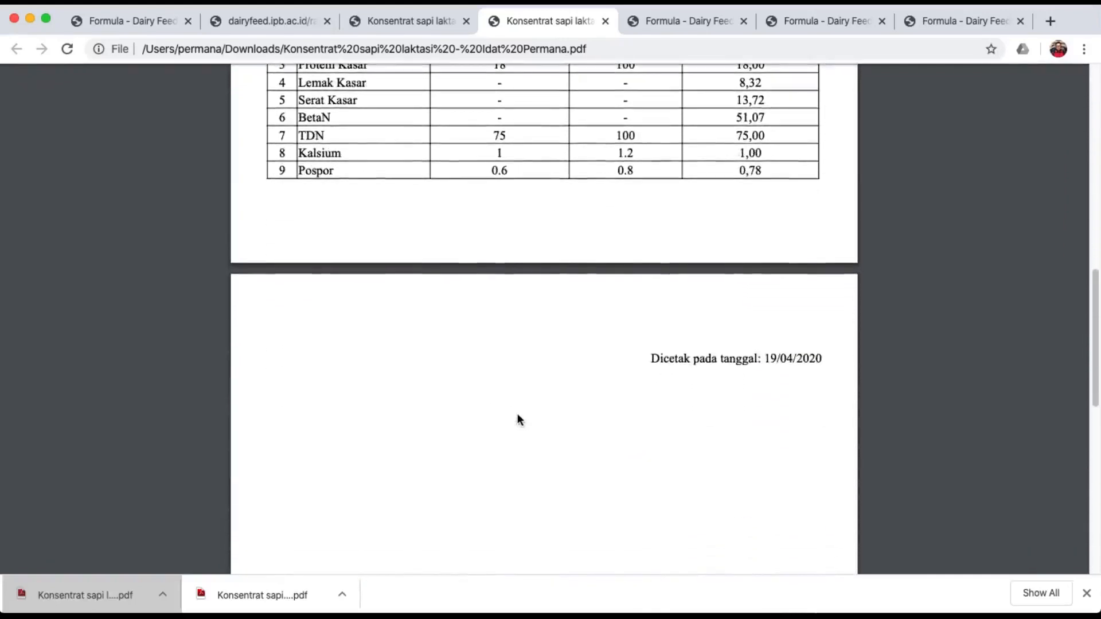
{"action": "scroll", "coordinate": [518, 425], "scroll_direction": "up", "scroll_amount": 7}
{"action": "scroll", "coordinate": [519, 422], "scroll_direction": "up", "scroll_amount": 5}
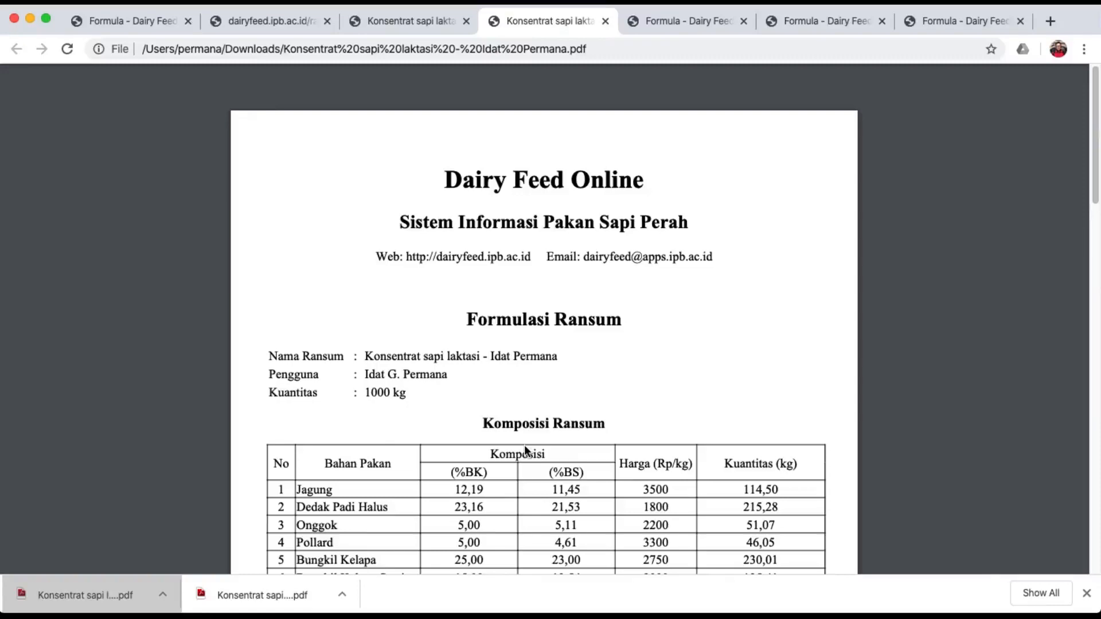
{"action": "scroll", "coordinate": [524, 444], "scroll_direction": "down", "scroll_amount": 6}
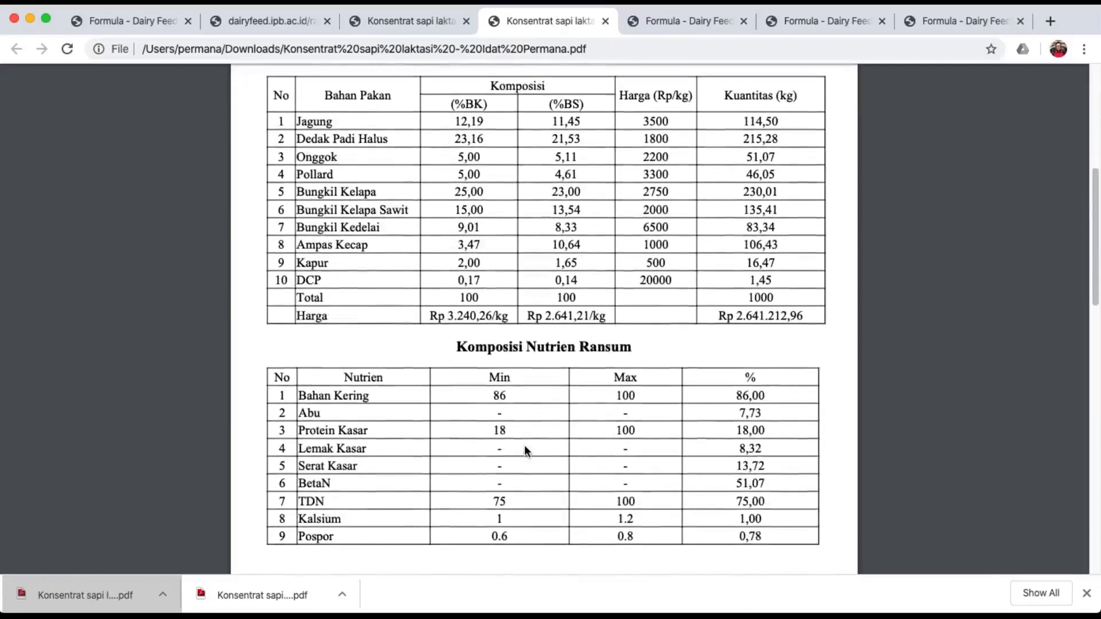
{"action": "scroll", "coordinate": [530, 313], "scroll_direction": "up", "scroll_amount": 3}
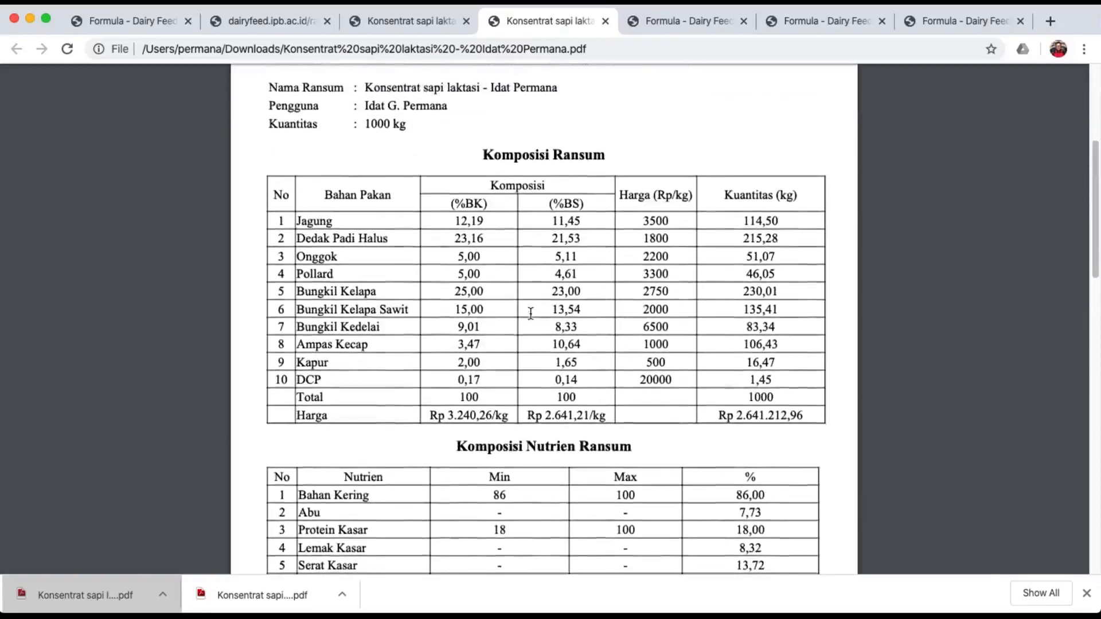
{"action": "scroll", "coordinate": [530, 313], "scroll_direction": "up", "scroll_amount": 5}
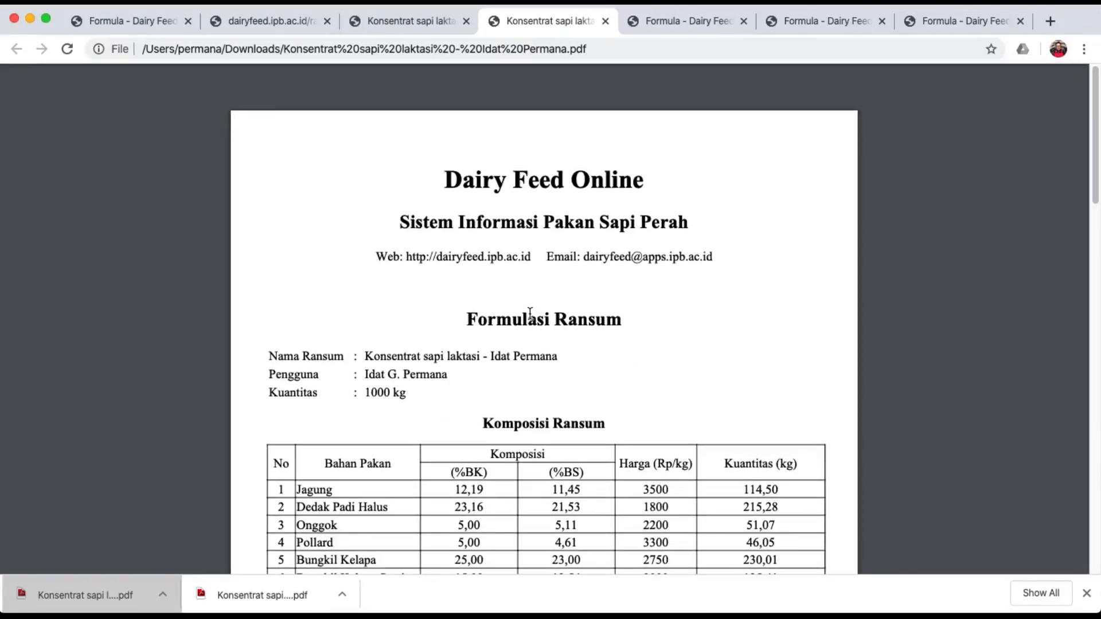
Check the saved ration page, then return to the formula input page.
{"action": "left_click", "coordinate": [126, 25]}
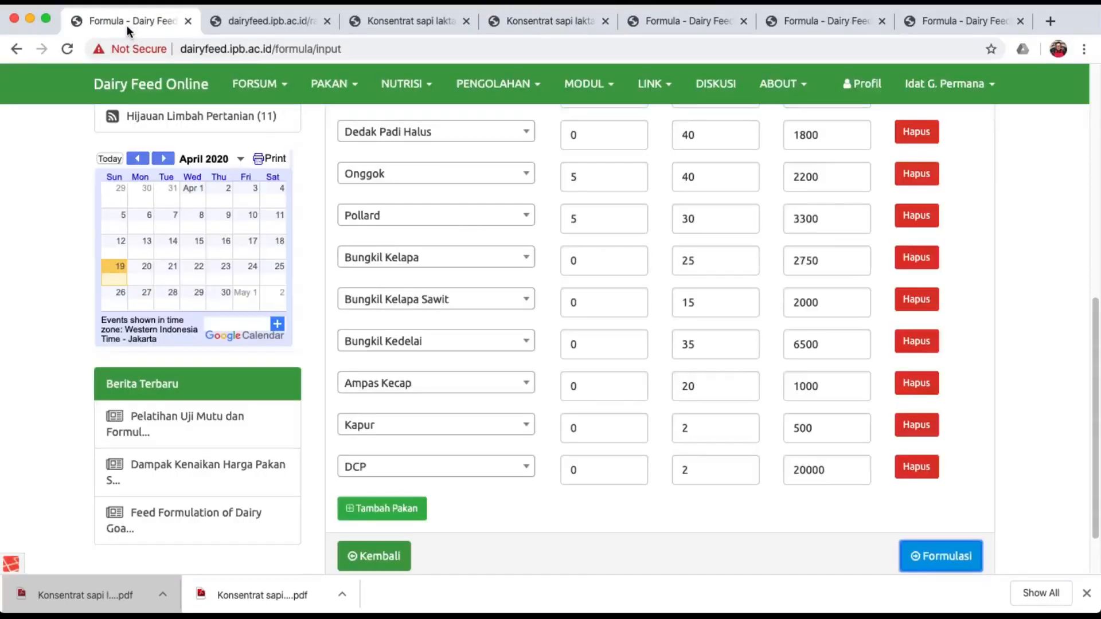
{"action": "left_click", "coordinate": [232, 29]}
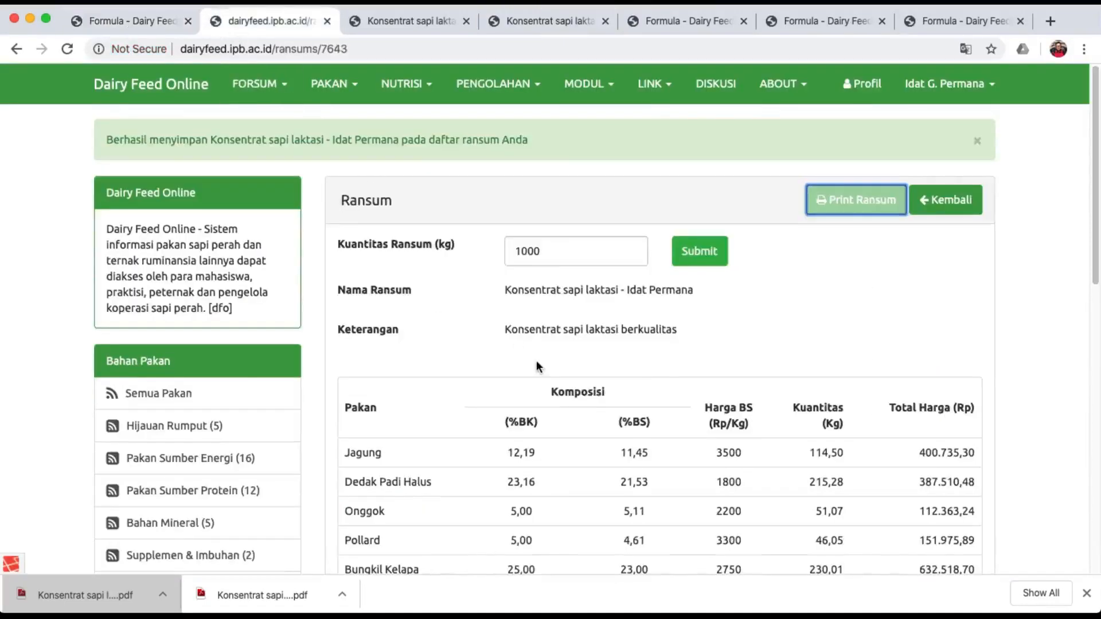
{"action": "left_click", "coordinate": [848, 338]}
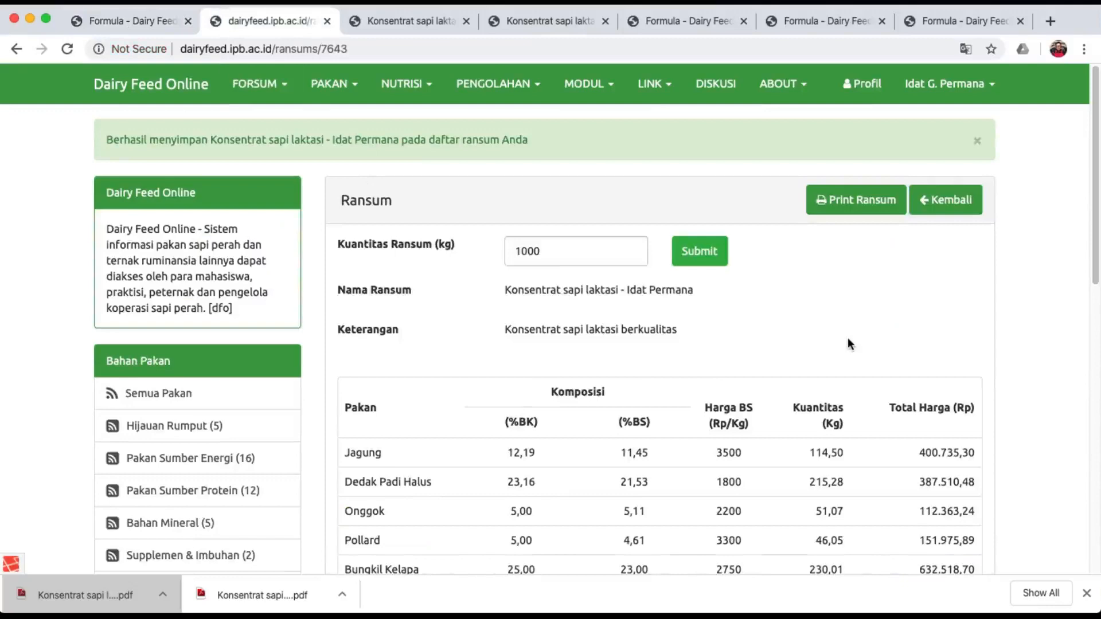
{"action": "left_click", "coordinate": [136, 26]}
Start a new FORSUM ration formulation of type Konsentrat Baru and load its nutrient limits.
{"action": "scroll", "coordinate": [390, 175], "scroll_direction": "up", "scroll_amount": 10}
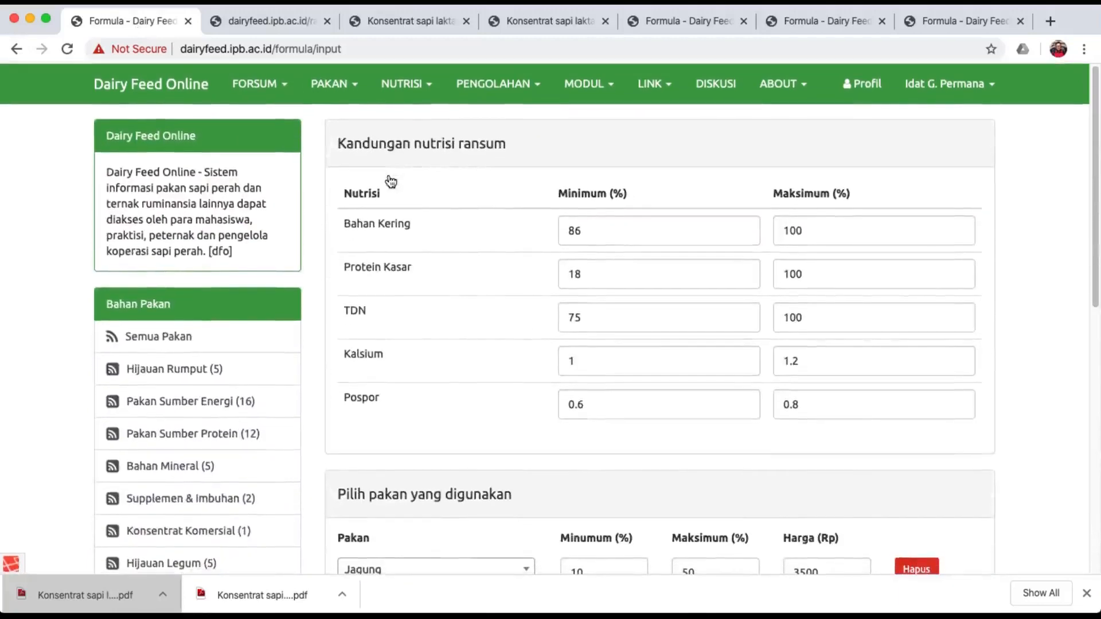
{"action": "left_click", "coordinate": [266, 87]}
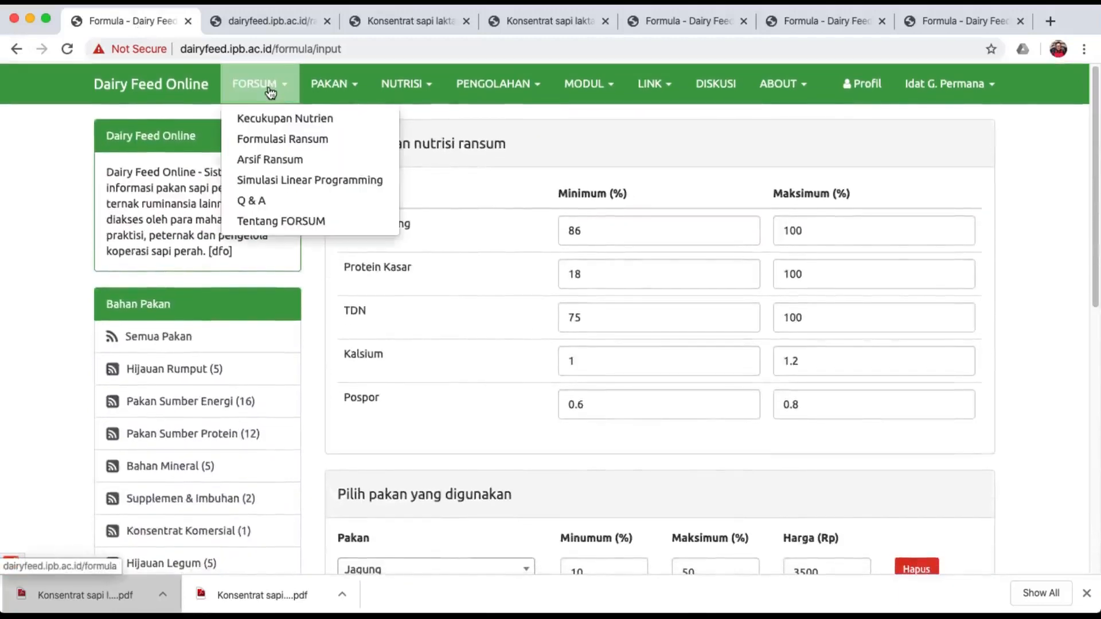
{"action": "left_click", "coordinate": [304, 139]}
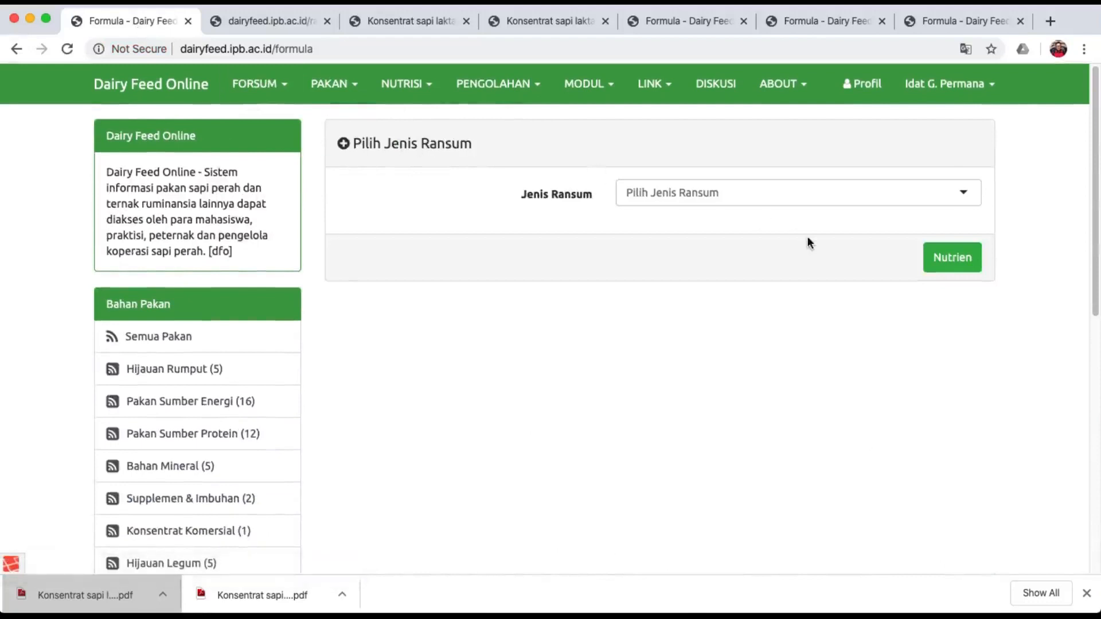
{"action": "left_click", "coordinate": [847, 198]}
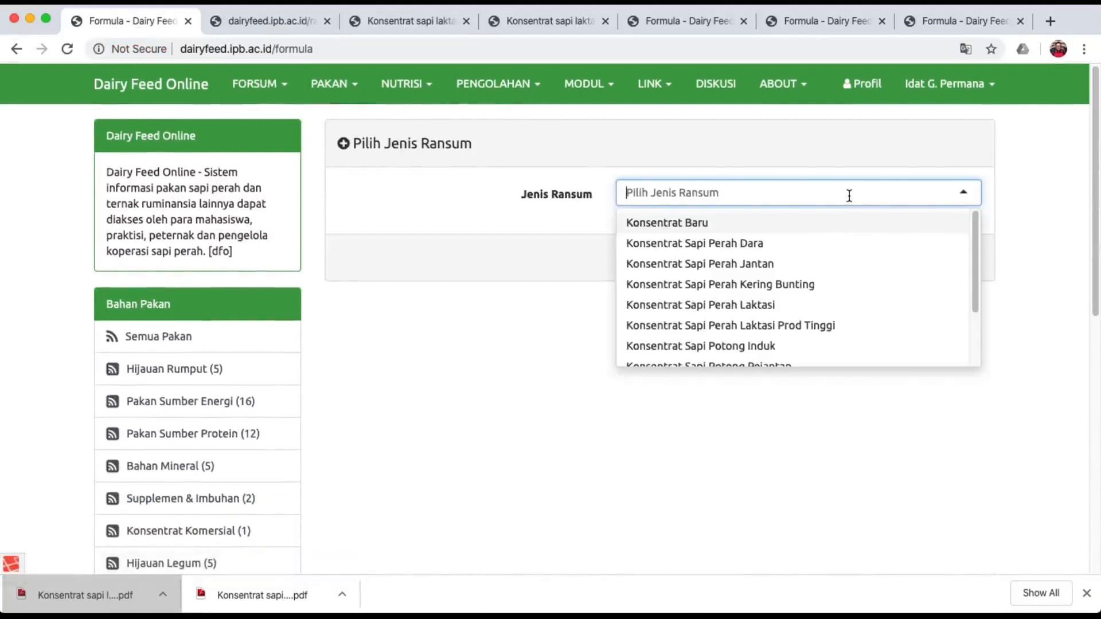
{"action": "left_click", "coordinate": [717, 223]}
{"action": "left_click", "coordinate": [951, 259]}
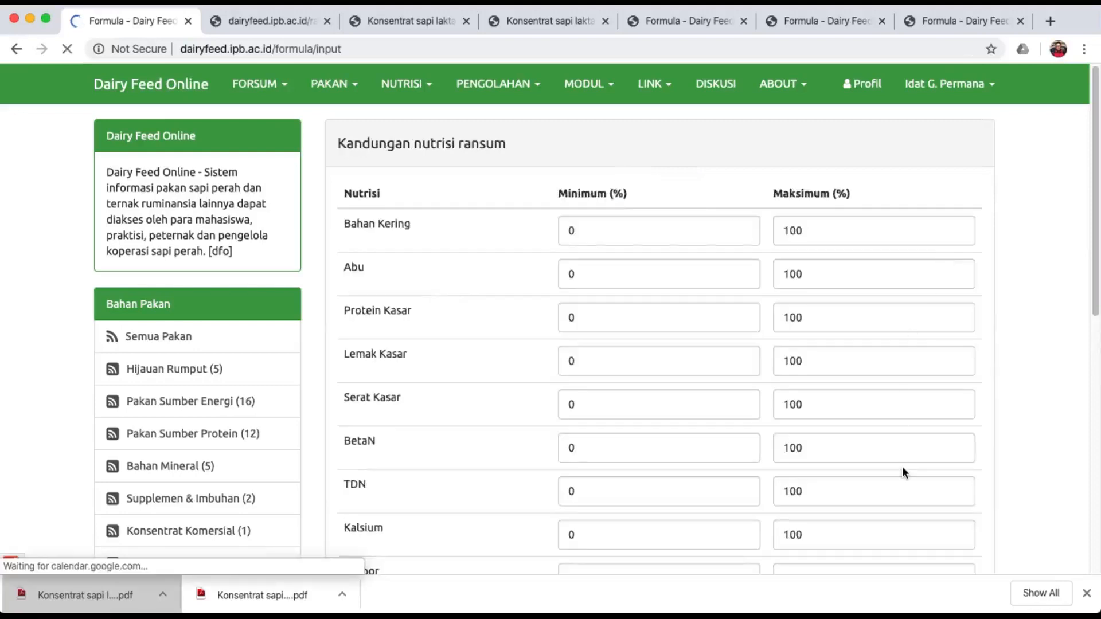
Inspect the blank Lemak Kasar, Serat Kasar and BetaN minimums and the feed list.
{"action": "scroll", "coordinate": [903, 467], "scroll_direction": "down", "scroll_amount": 2}
{"action": "left_click", "coordinate": [597, 244]}
{"action": "left_click", "coordinate": [596, 291]}
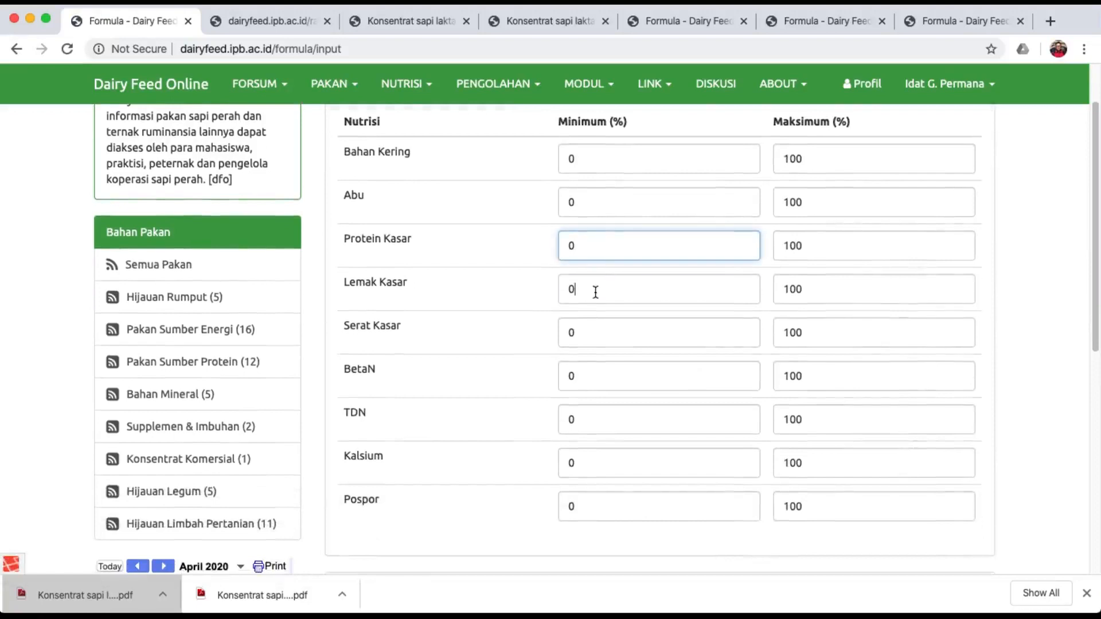
{"action": "left_click", "coordinate": [597, 338]}
{"action": "left_click", "coordinate": [596, 381]}
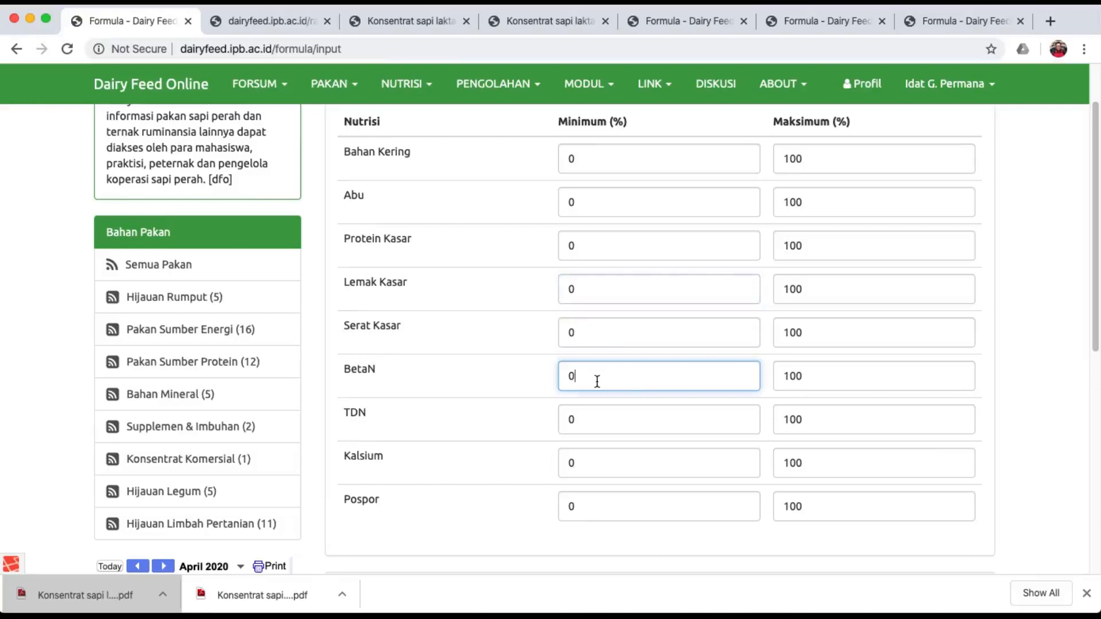
{"action": "scroll", "coordinate": [597, 382], "scroll_direction": "down", "scroll_amount": 5}
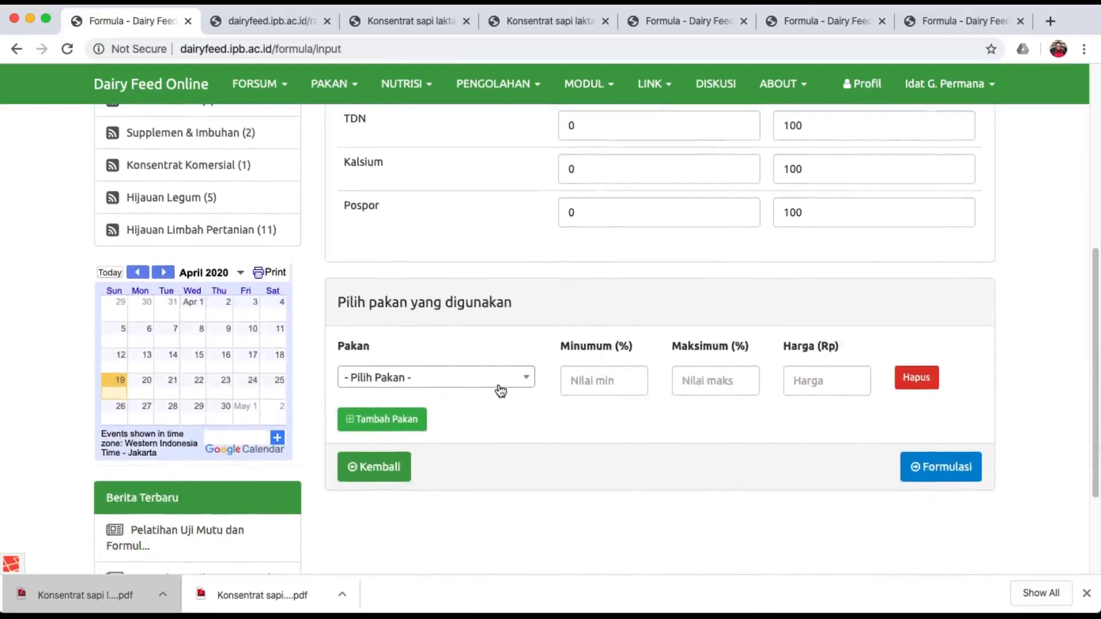
{"action": "left_click", "coordinate": [501, 390]}
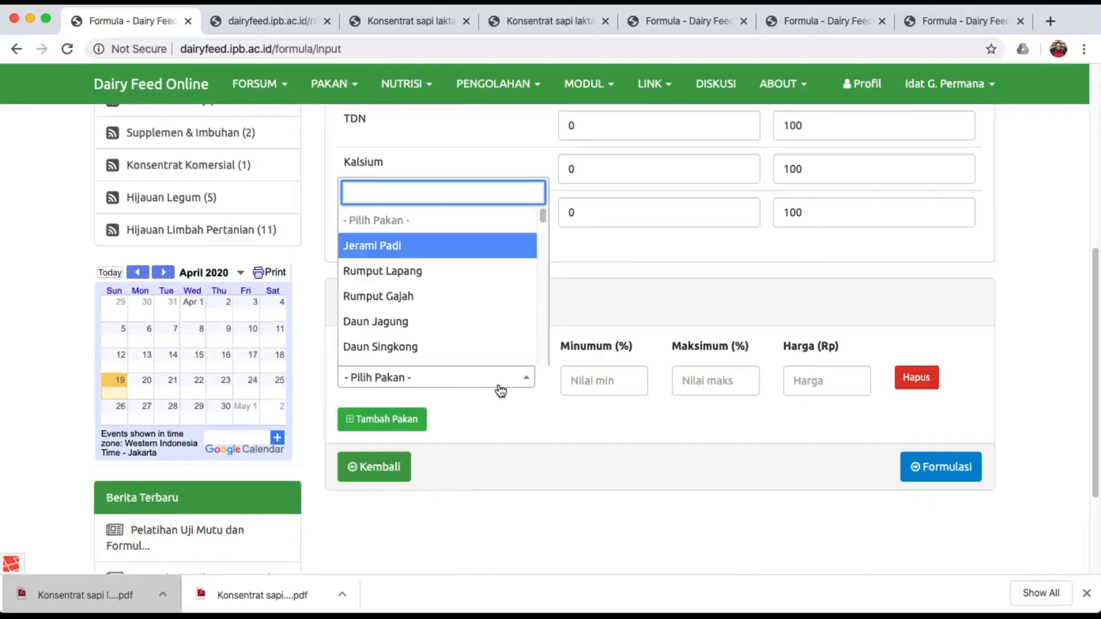
{"action": "left_click", "coordinate": [536, 538]}
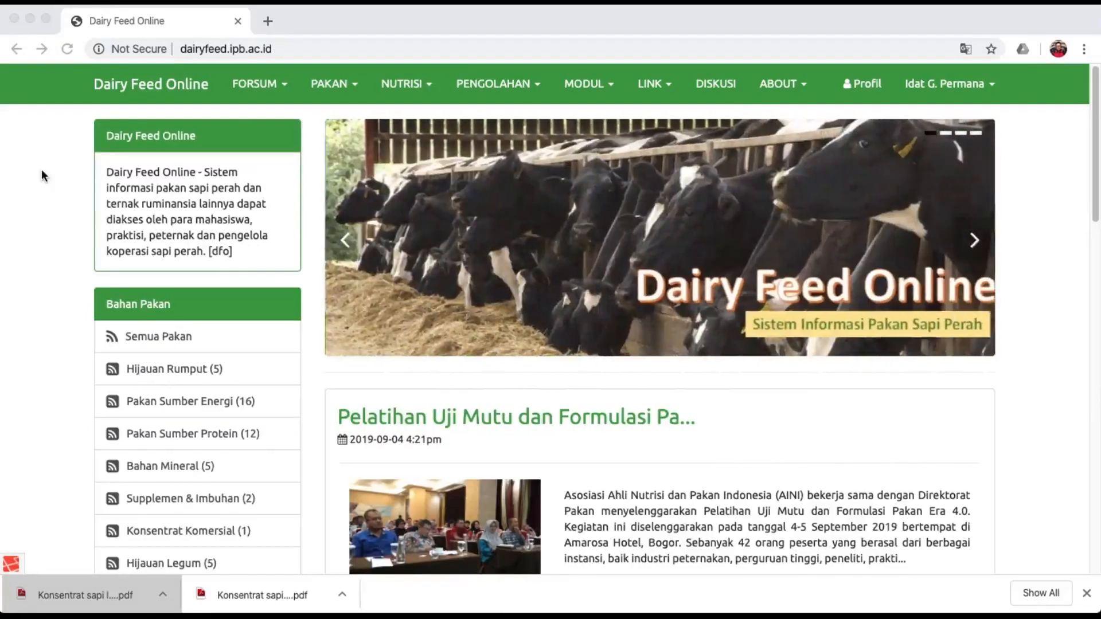
Bring the home window forward and choose Kecukupan Nutrien from the FORSUM menu.
{"action": "left_click", "coordinate": [254, 87]}
{"action": "left_click", "coordinate": [254, 86]}
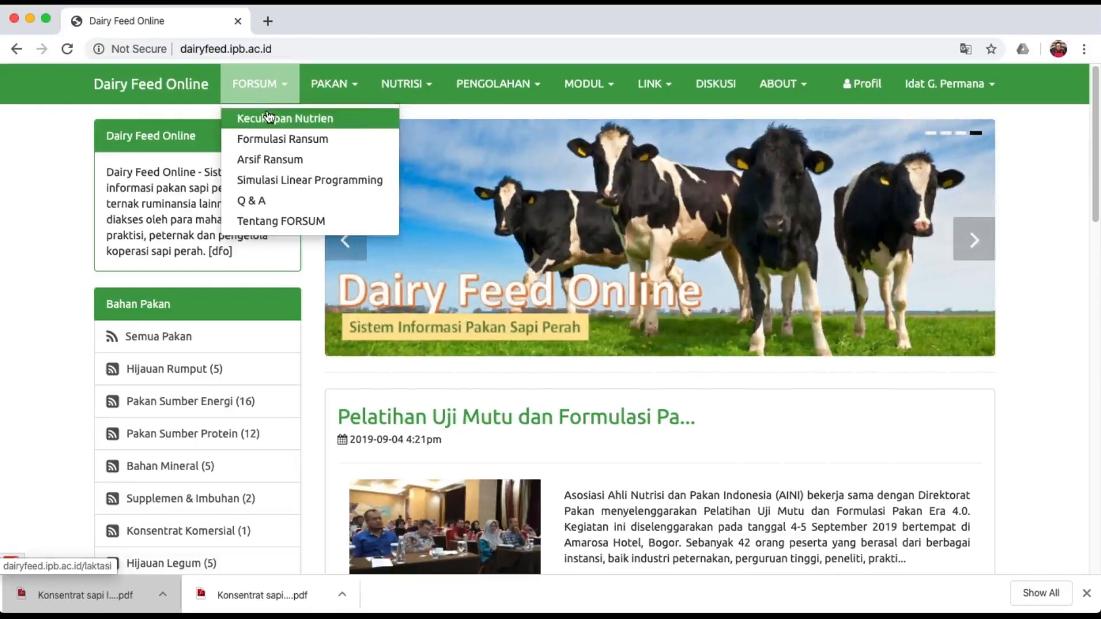
{"action": "left_click", "coordinate": [305, 116]}
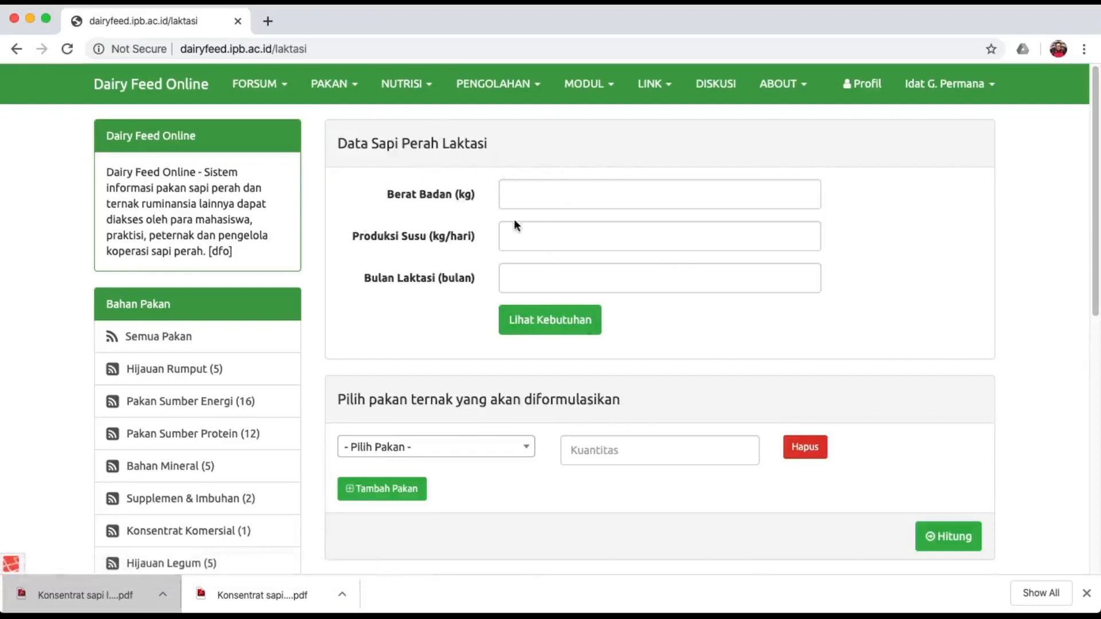
Compute needs for a 460 kg cow, 18 kg milk, lactation month 2 (DM 13.97, TDN 9.89).
{"action": "left_click", "coordinate": [545, 202]}
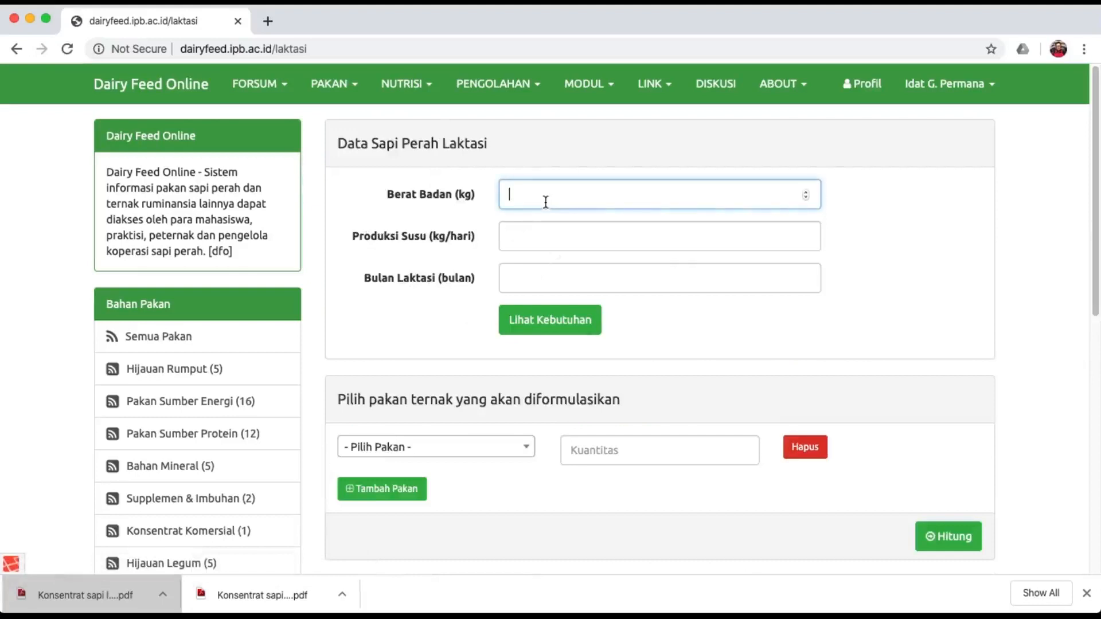
{"action": "type", "text": "560"}
{"action": "key", "text": "BackSpace"}
{"action": "key", "text": "BackSpace"}
{"action": "key", "text": "BackSpace"}
{"action": "type", "text": "45"}
{"action": "key", "text": "BackSpace"}
{"action": "type", "text": "60"}
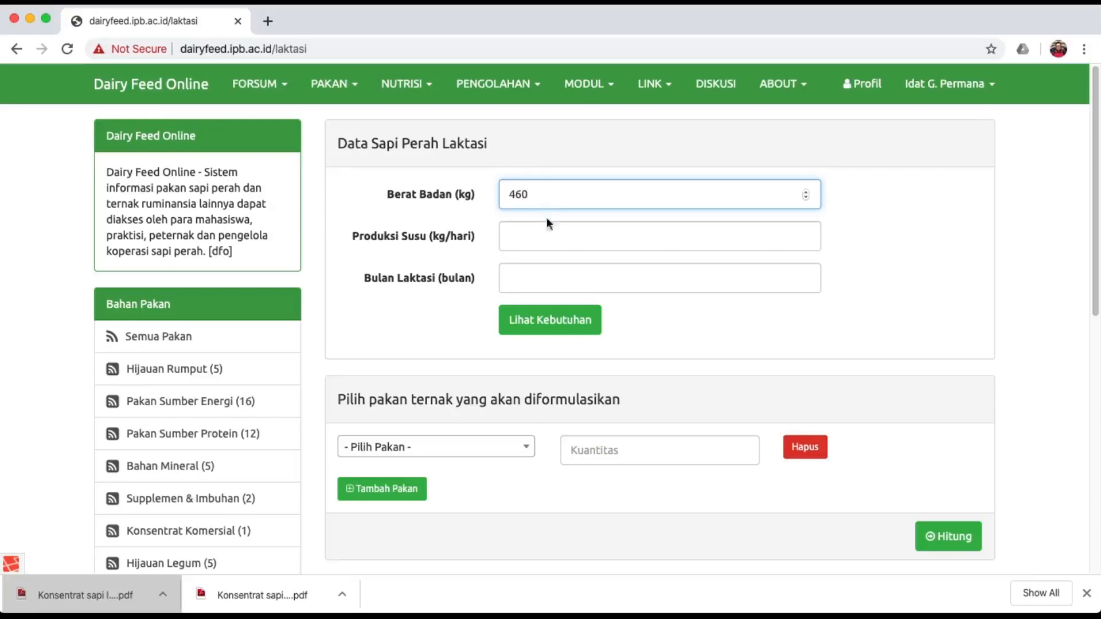
{"action": "left_click", "coordinate": [535, 237]}
{"action": "type", "text": "18"}
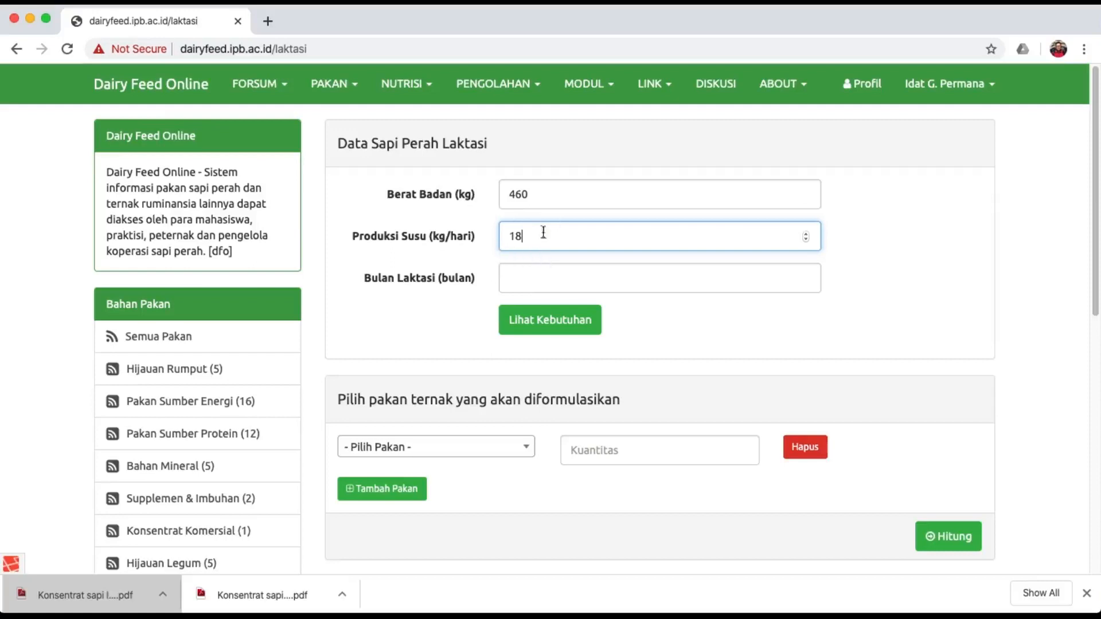
{"action": "left_click", "coordinate": [529, 277]}
{"action": "type", "text": "2"}
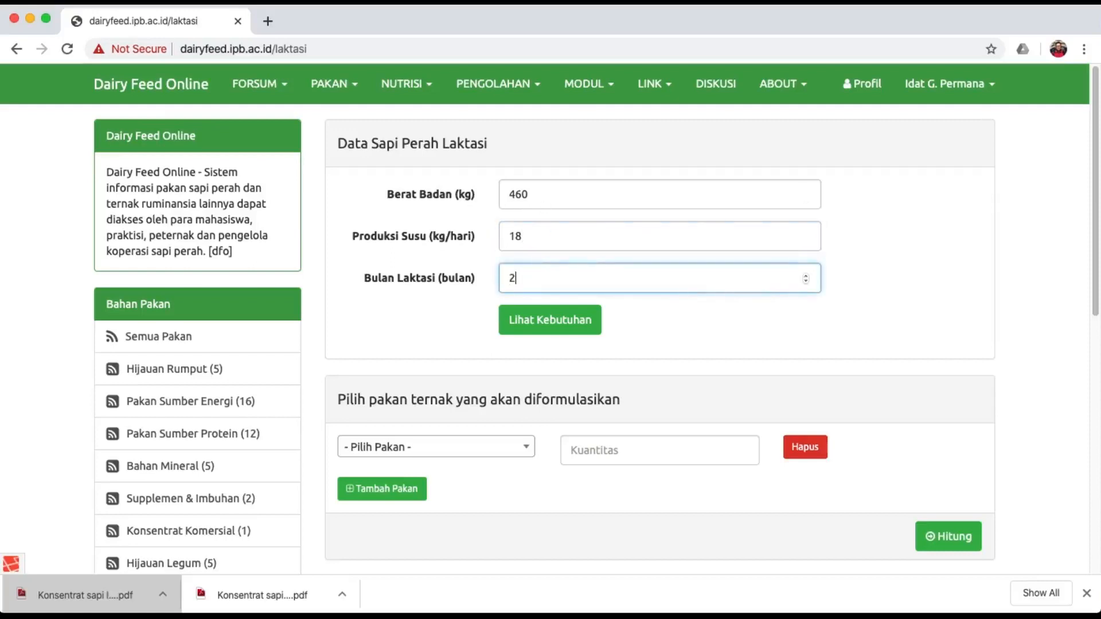
{"action": "left_click", "coordinate": [544, 325]}
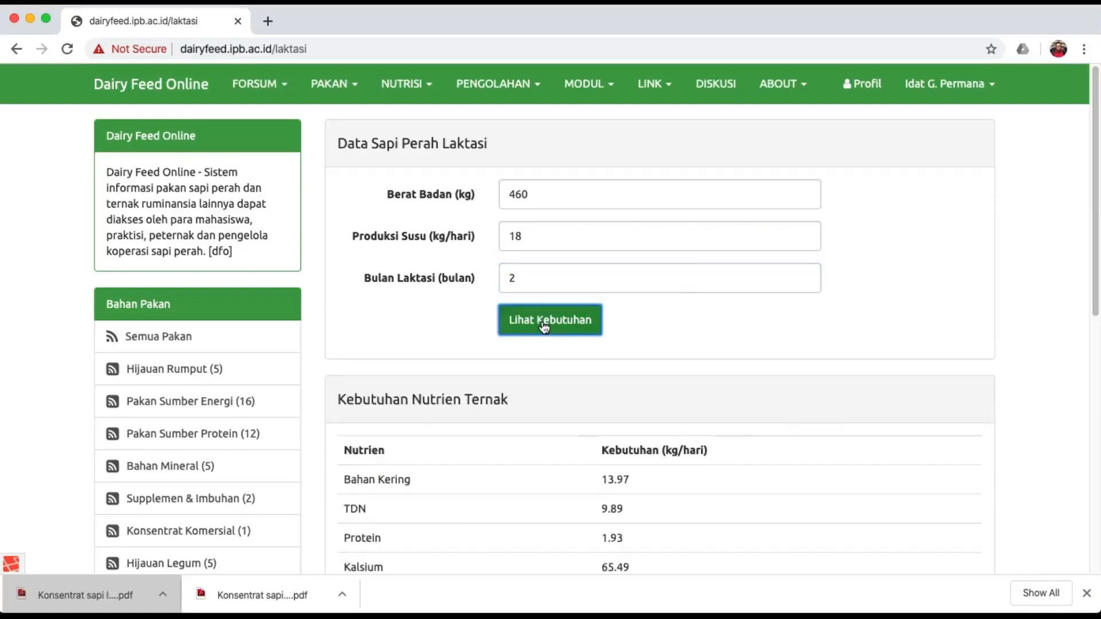
{"action": "scroll", "coordinate": [544, 326], "scroll_direction": "down", "scroll_amount": 3}
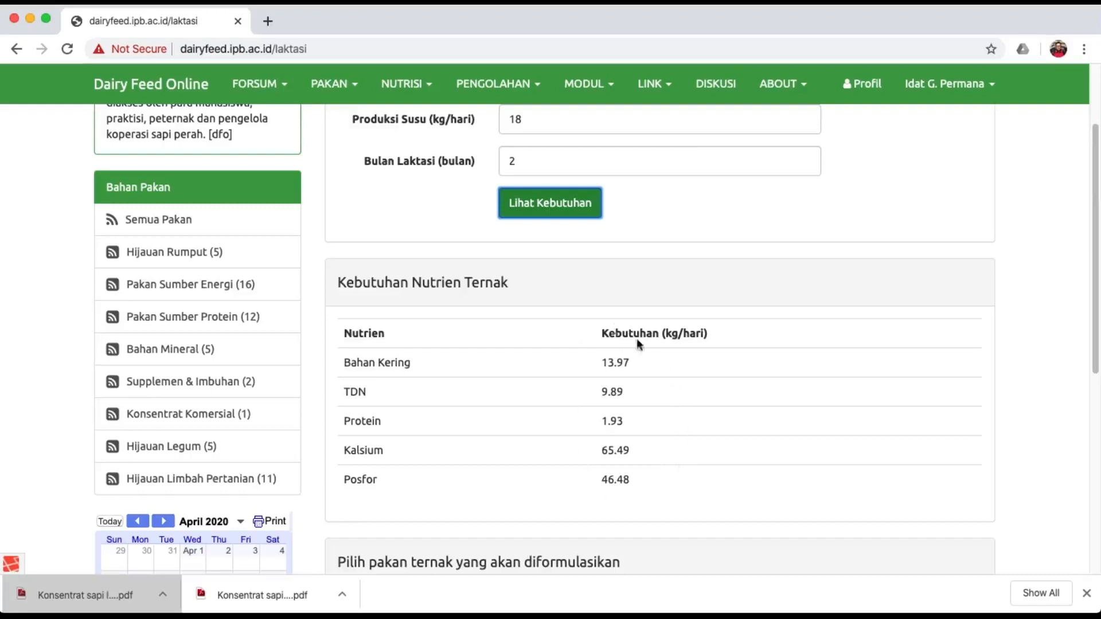
{"action": "scroll", "coordinate": [741, 360], "scroll_direction": "up", "scroll_amount": 3}
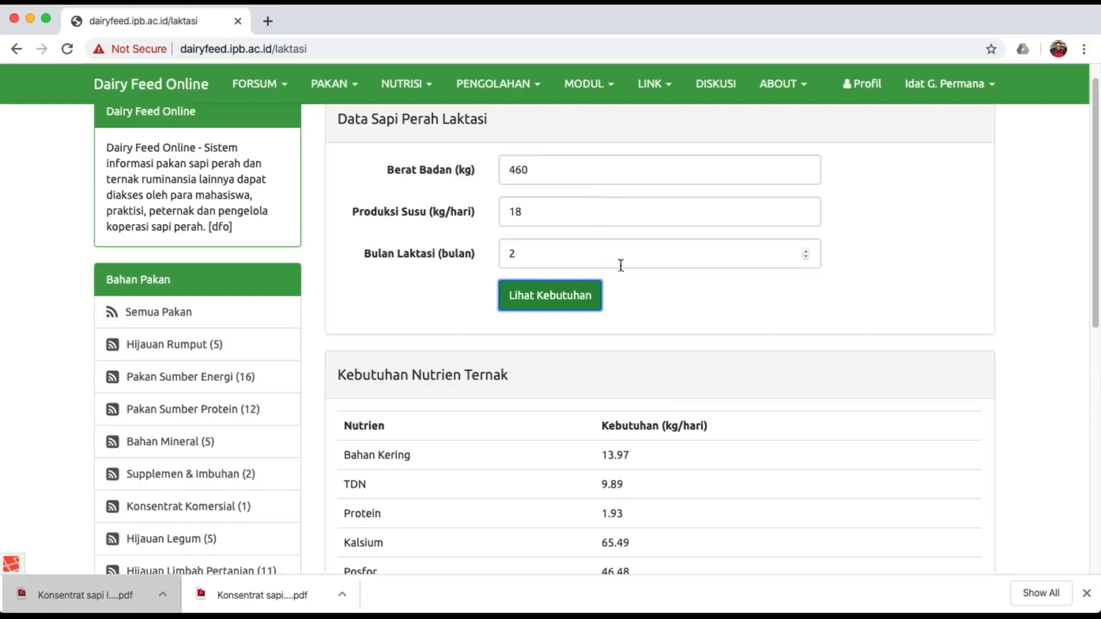
{"action": "scroll", "coordinate": [745, 383], "scroll_direction": "down", "scroll_amount": 5}
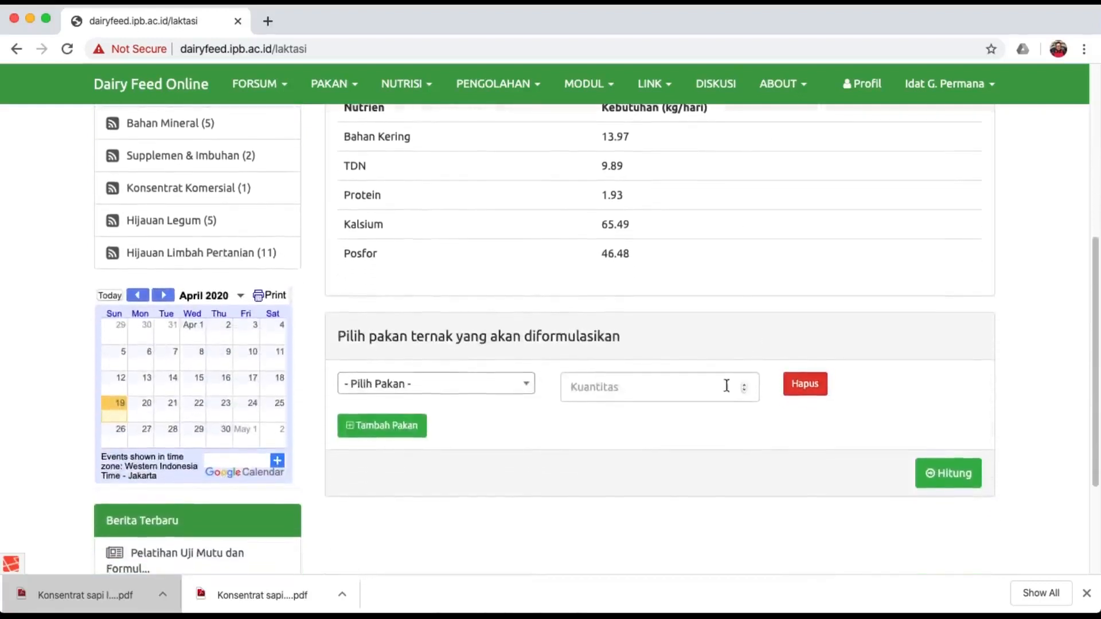
Add Rumput Gajah at 25 and Daun Lamtoro at 3 as the first two feeds.
{"action": "left_click", "coordinate": [494, 388]}
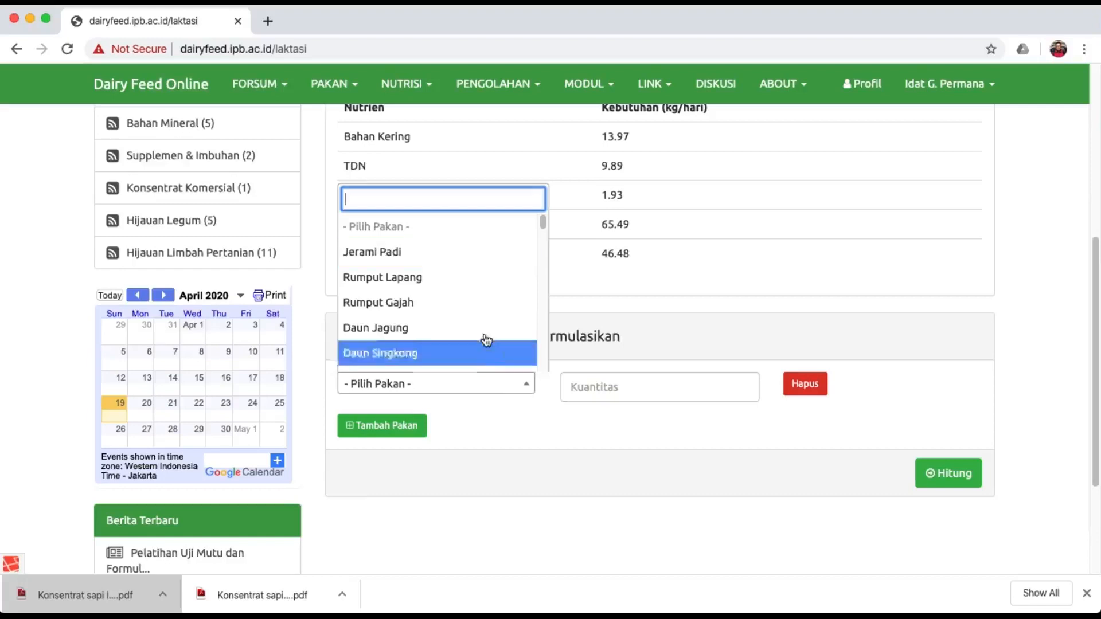
{"action": "left_click", "coordinate": [482, 300]}
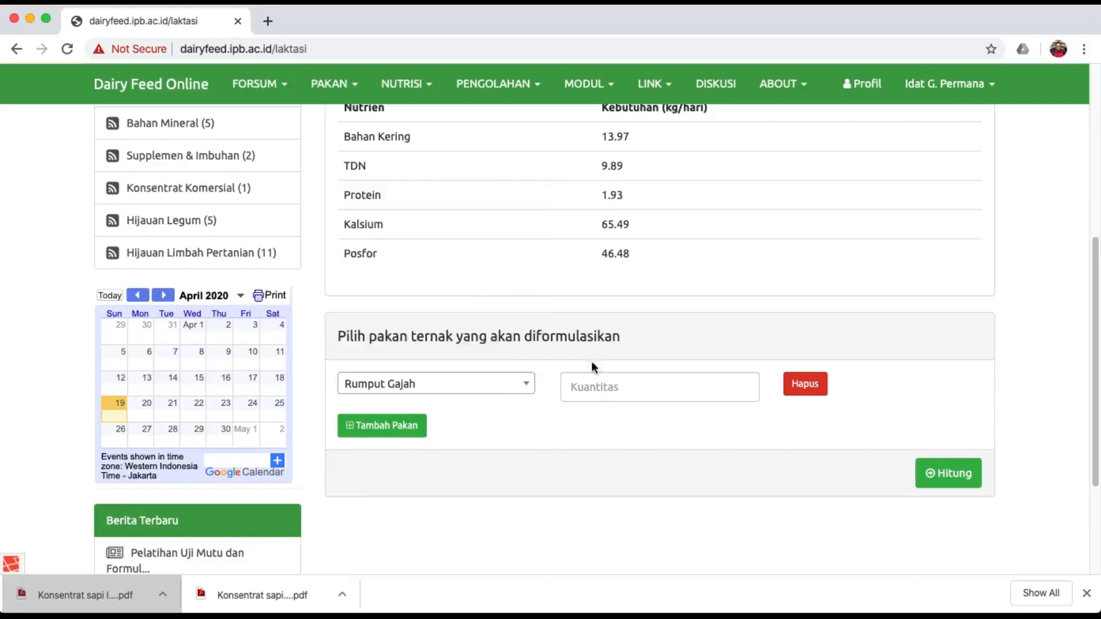
{"action": "left_click", "coordinate": [607, 382]}
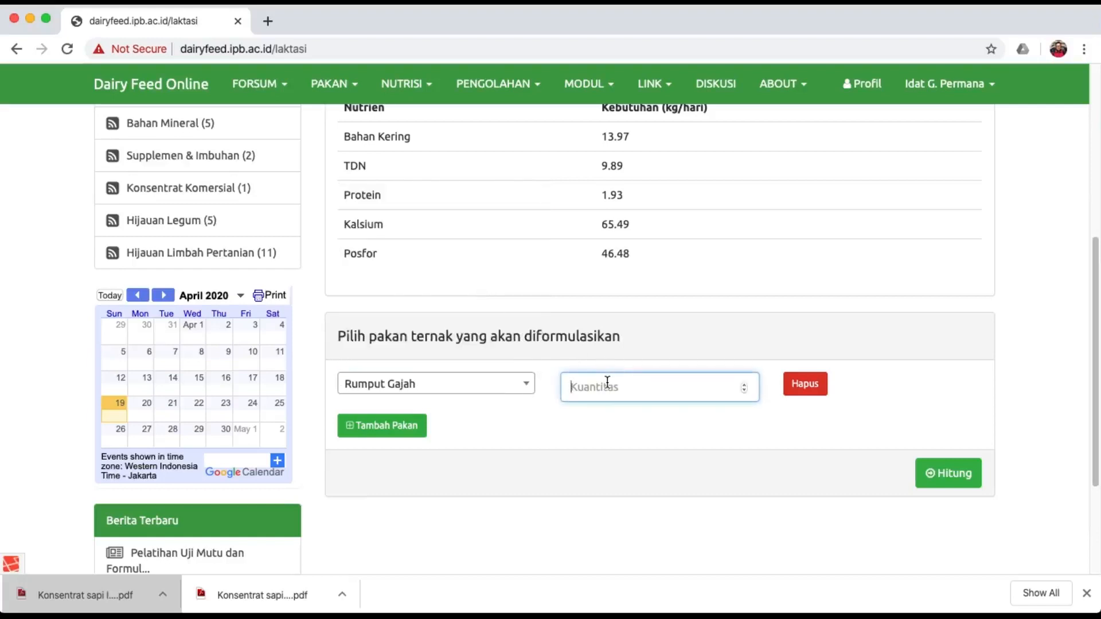
{"action": "type", "text": "25"}
{"action": "left_click", "coordinate": [586, 478]}
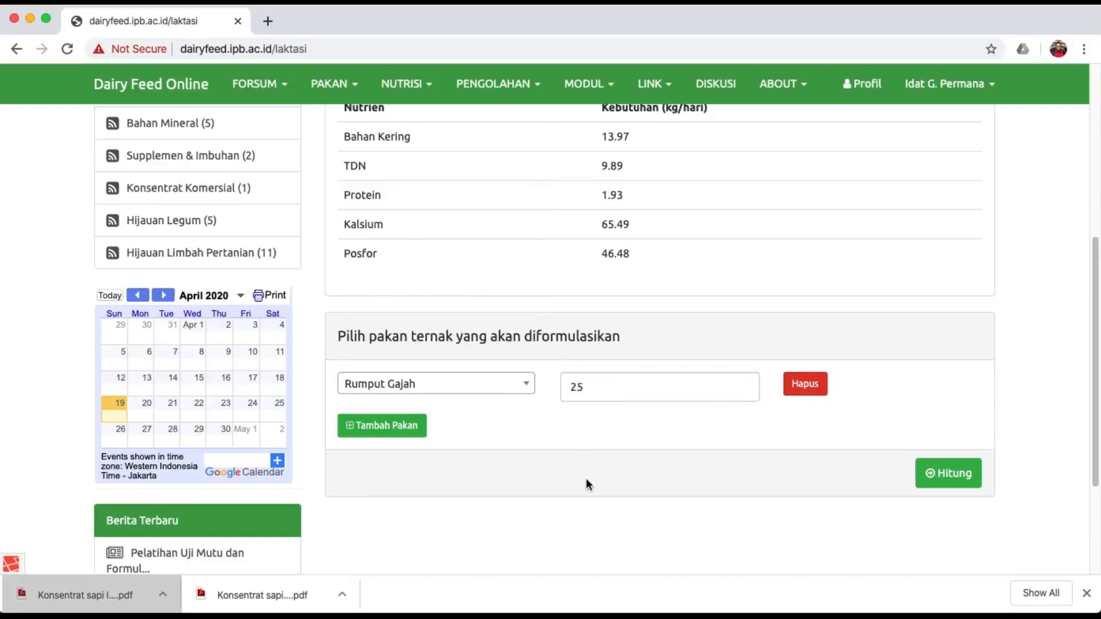
{"action": "left_click", "coordinate": [408, 429]}
{"action": "left_click", "coordinate": [405, 425]}
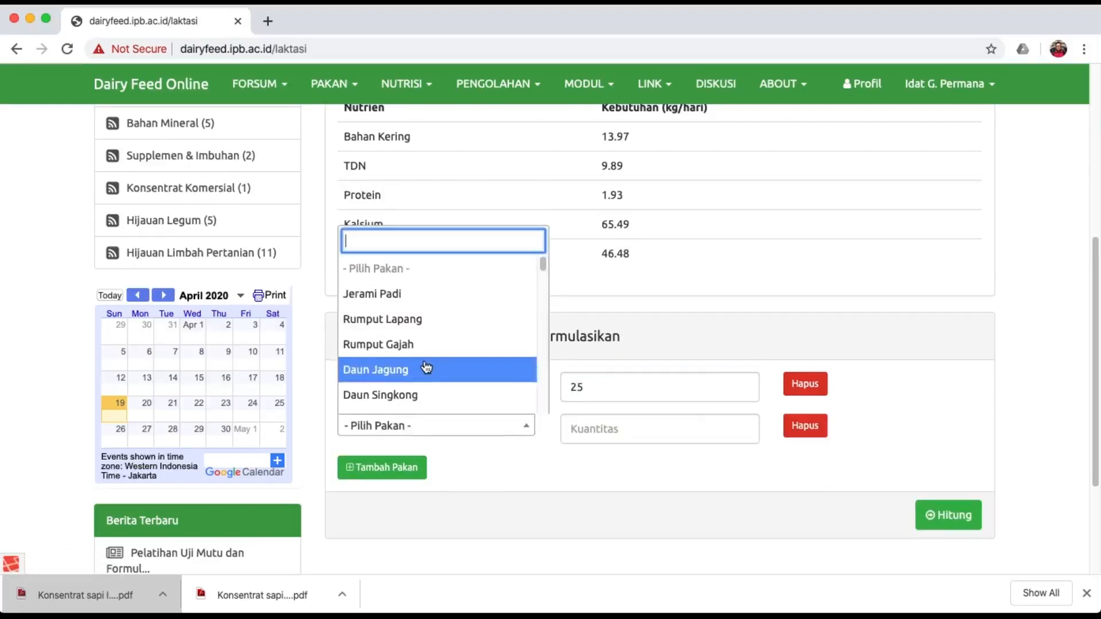
{"action": "scroll", "coordinate": [427, 368], "scroll_direction": "down", "scroll_amount": 3}
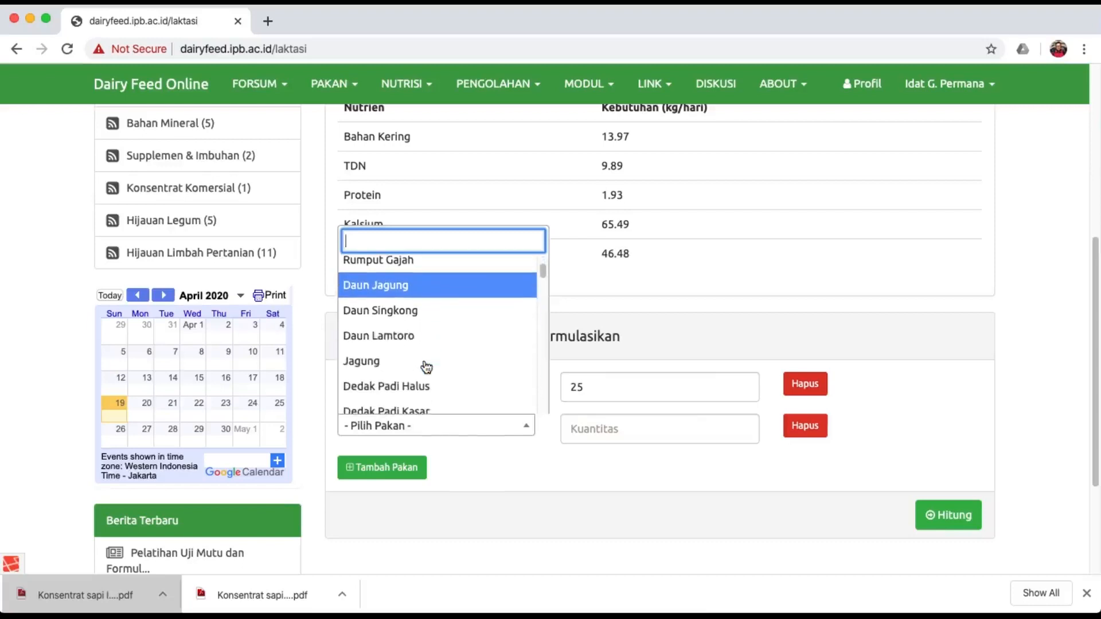
{"action": "left_click", "coordinate": [423, 338]}
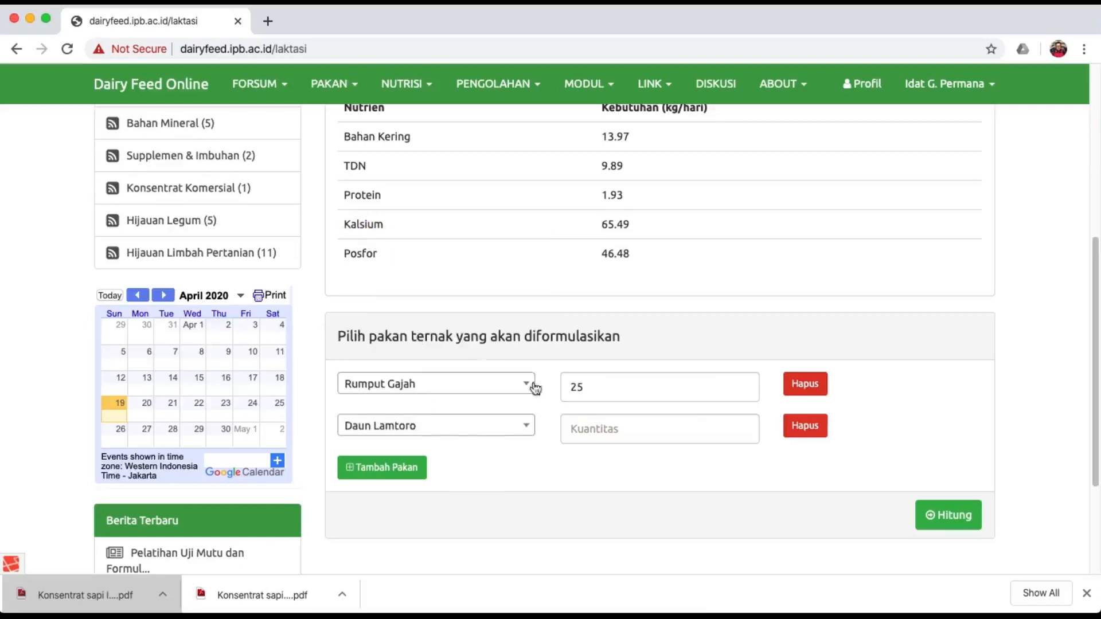
{"action": "left_click", "coordinate": [610, 429]}
{"action": "type", "text": "3"}
Add Dedak Padi Halus at 4 and Onggok at 4 as the third and fourth feeds.
{"action": "left_click", "coordinate": [384, 471]}
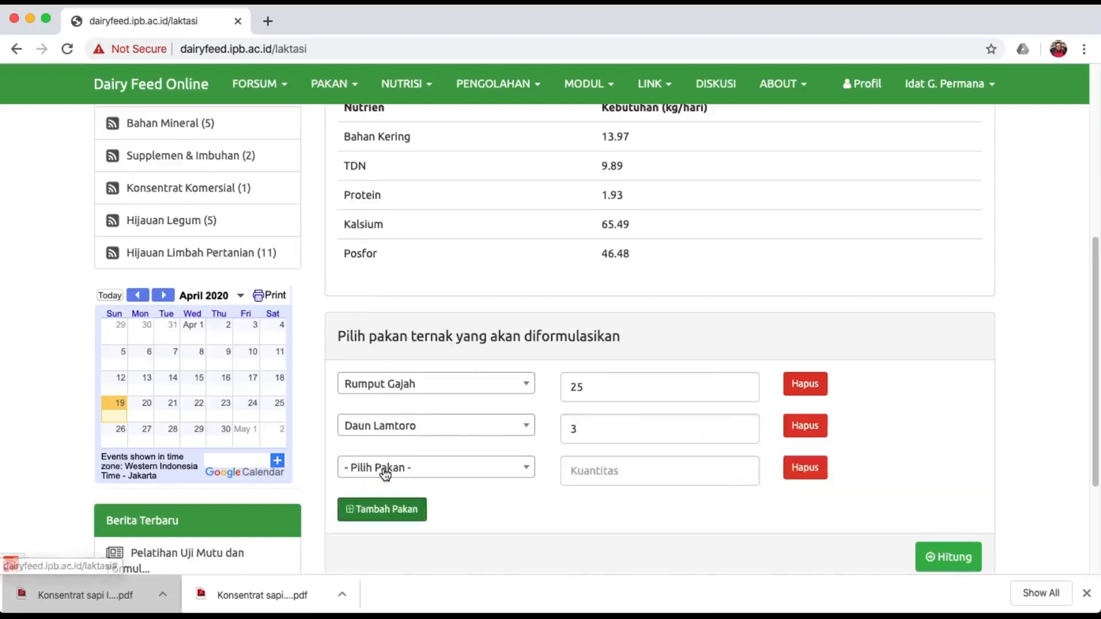
{"action": "left_click", "coordinate": [384, 468]}
{"action": "scroll", "coordinate": [433, 438], "scroll_direction": "down", "scroll_amount": 5}
{"action": "scroll", "coordinate": [433, 438], "scroll_direction": "down", "scroll_amount": 3}
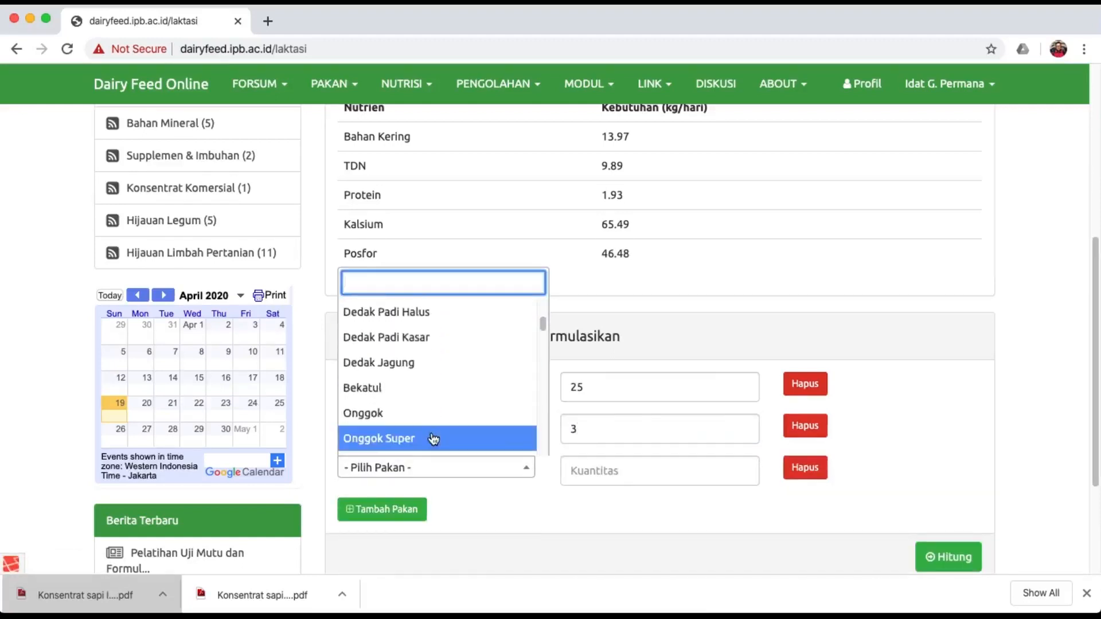
{"action": "left_click", "coordinate": [442, 323]}
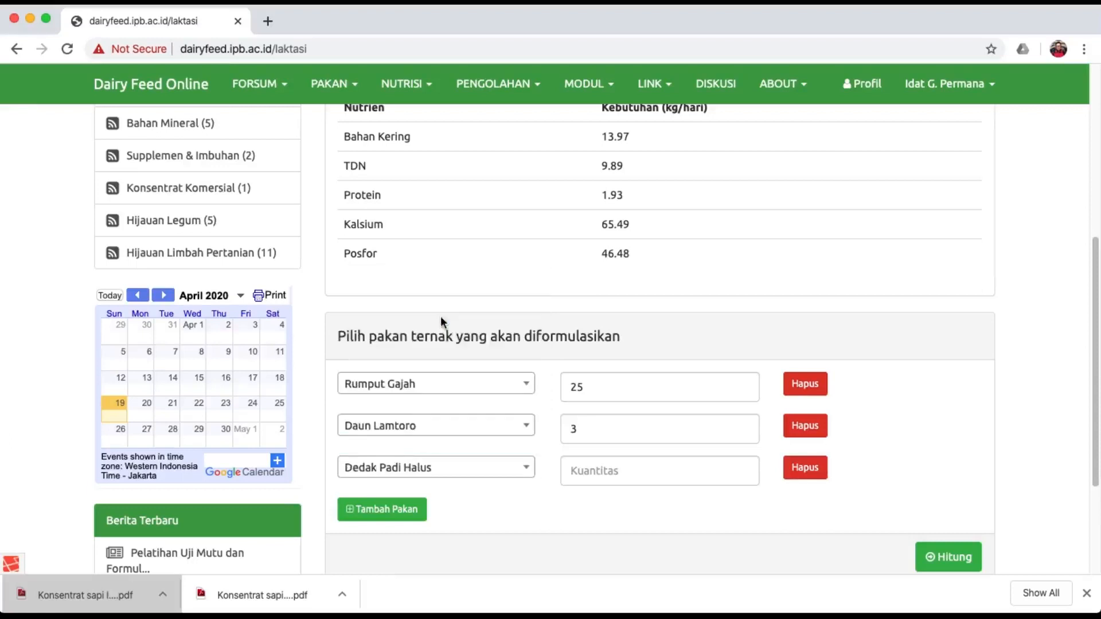
{"action": "left_click", "coordinate": [581, 470]}
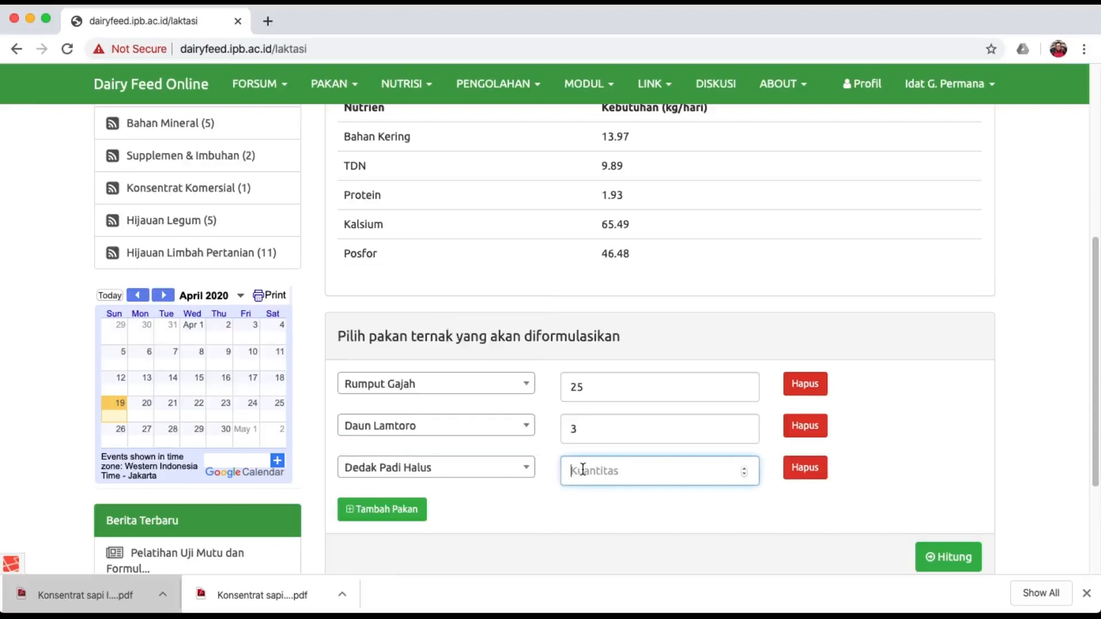
{"action": "type", "text": "4"}
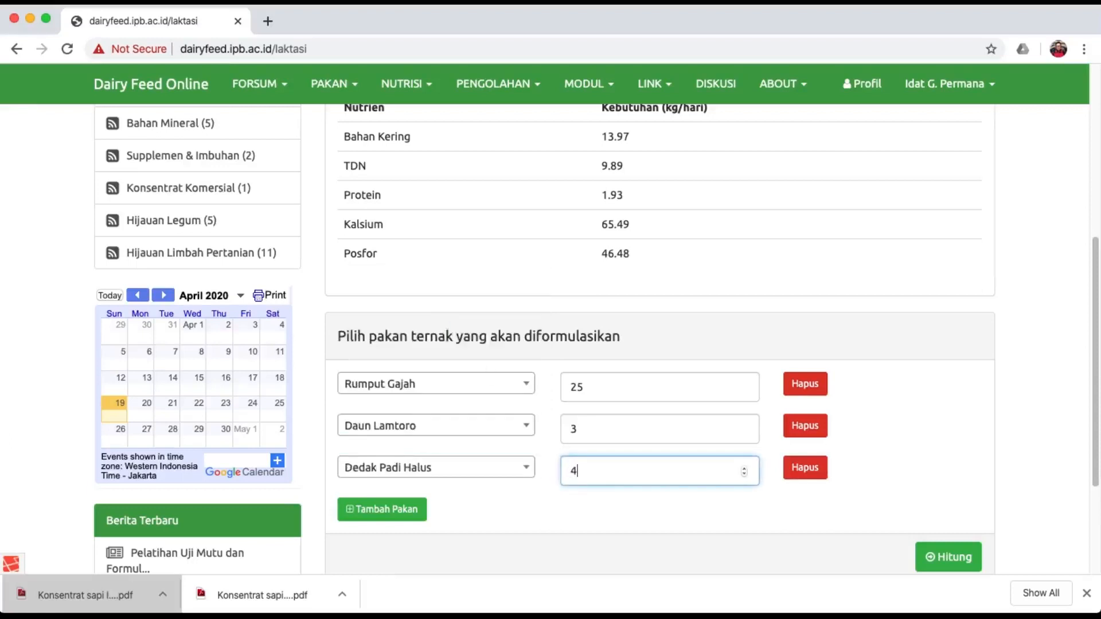
{"action": "left_click", "coordinate": [382, 509]}
{"action": "left_click", "coordinate": [412, 515]}
{"action": "scroll", "coordinate": [435, 473], "scroll_direction": "down", "scroll_amount": 5}
{"action": "scroll", "coordinate": [437, 476], "scroll_direction": "down", "scroll_amount": 2}
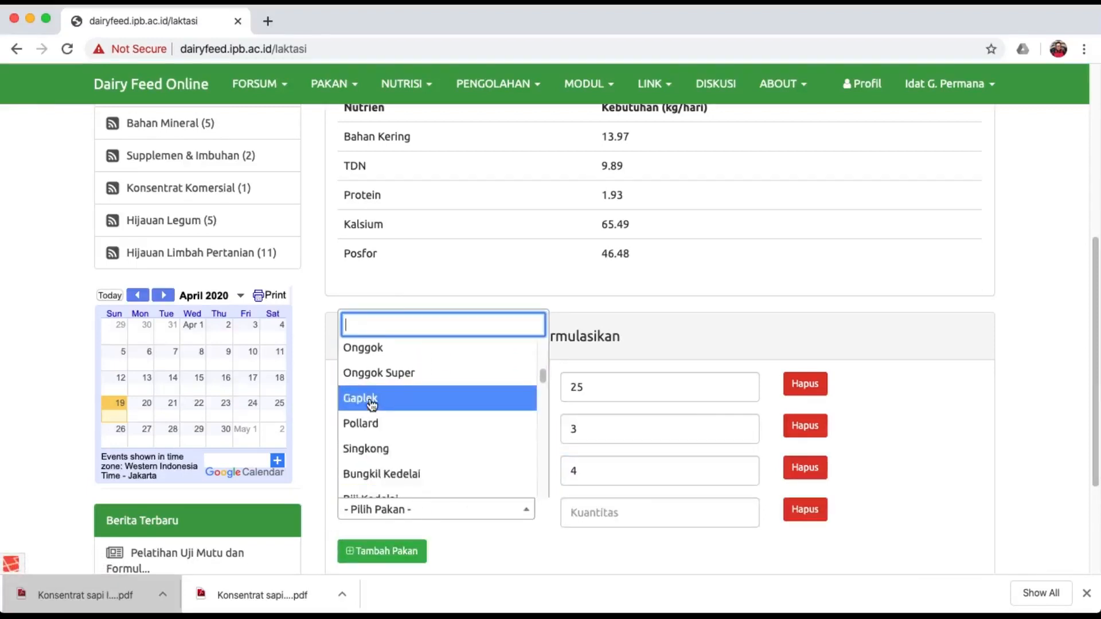
{"action": "left_click", "coordinate": [381, 351]}
{"action": "left_click", "coordinate": [608, 513]}
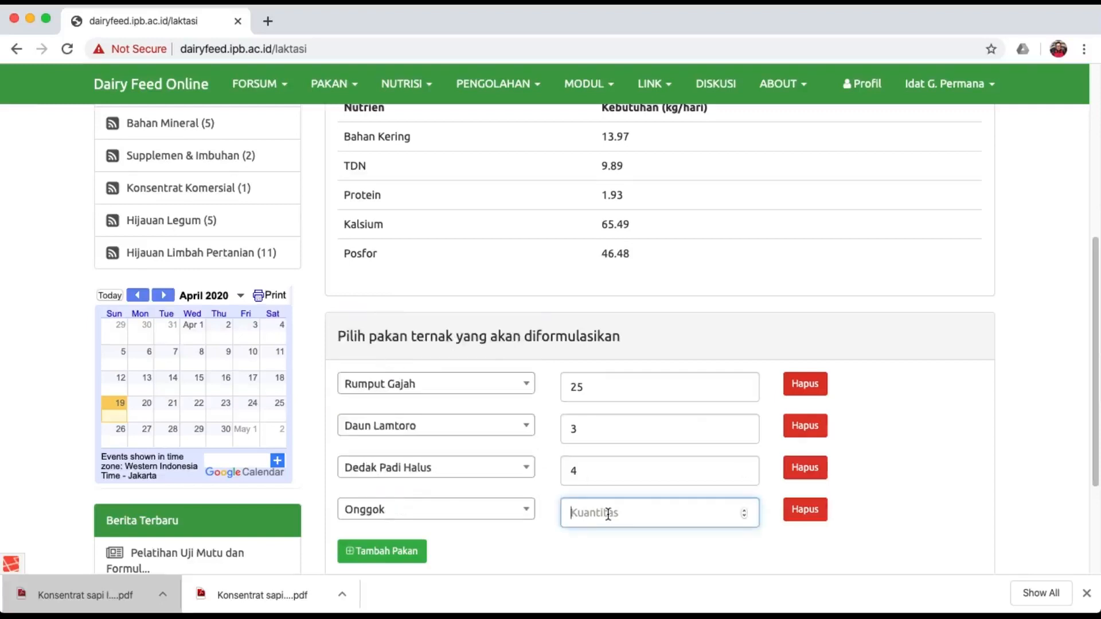
{"action": "type", "text": "4"}
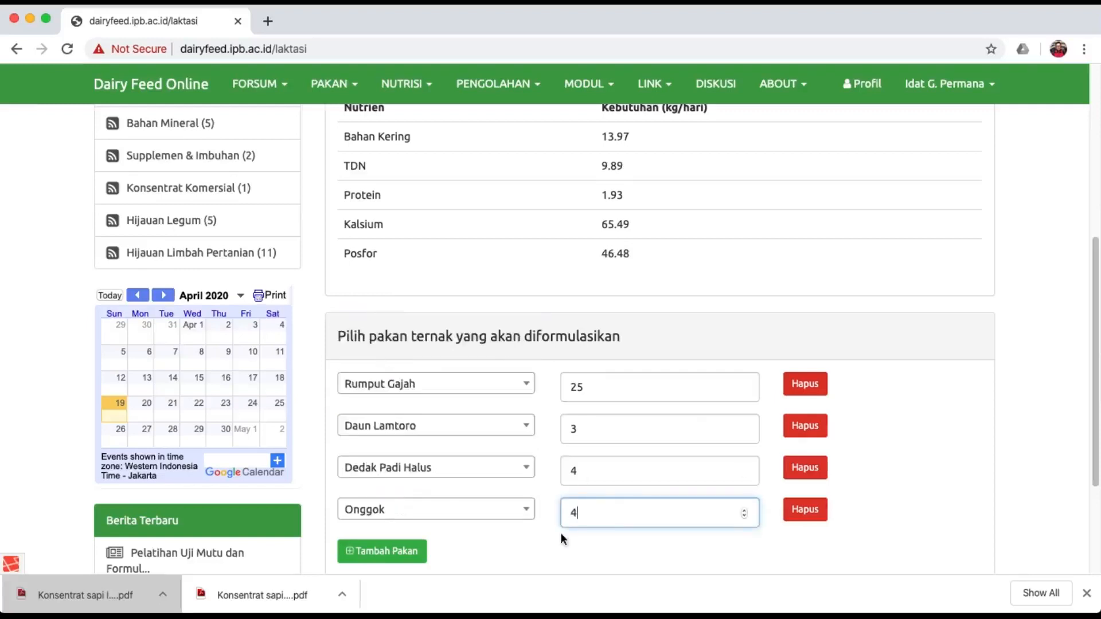
Add Bungkil Kelapa at 2 as the fifth feed.
{"action": "left_click", "coordinate": [370, 552]}
{"action": "left_click", "coordinate": [401, 550]}
{"action": "scroll", "coordinate": [423, 522], "scroll_direction": "down", "scroll_amount": 6}
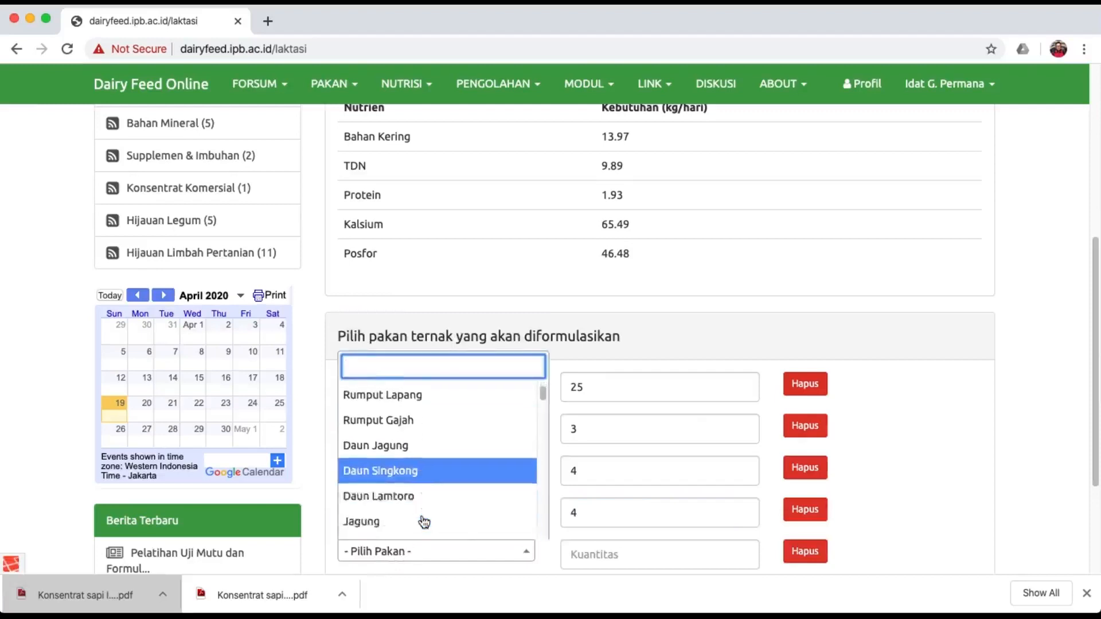
{"action": "scroll", "coordinate": [423, 522], "scroll_direction": "down", "scroll_amount": 3}
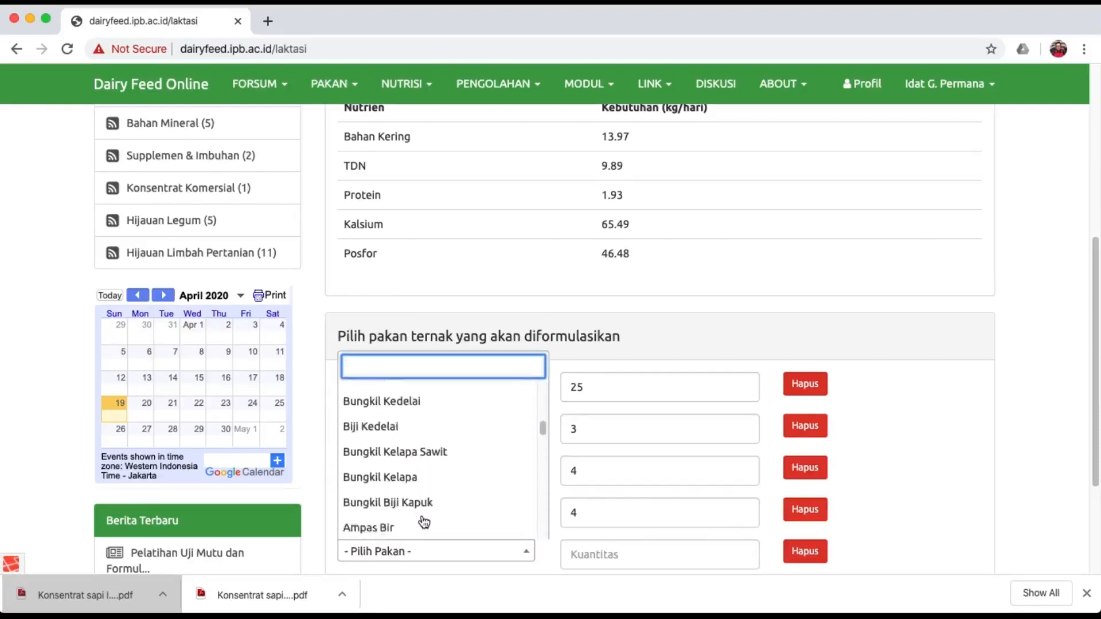
{"action": "left_click", "coordinate": [418, 474]}
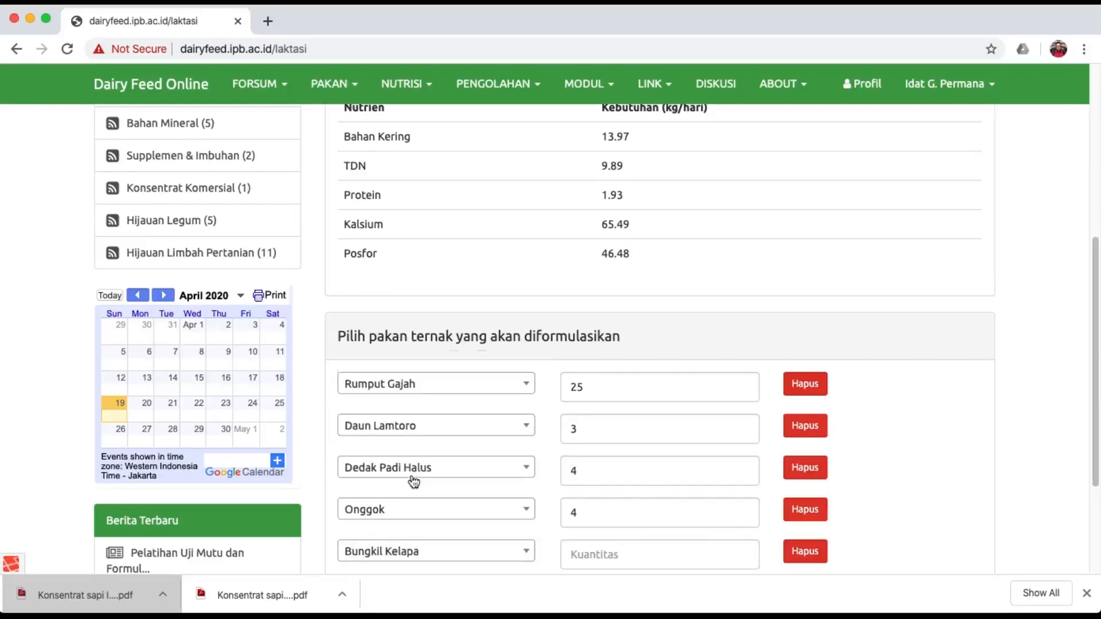
{"action": "left_click", "coordinate": [586, 547]}
{"action": "type", "text": "2"}
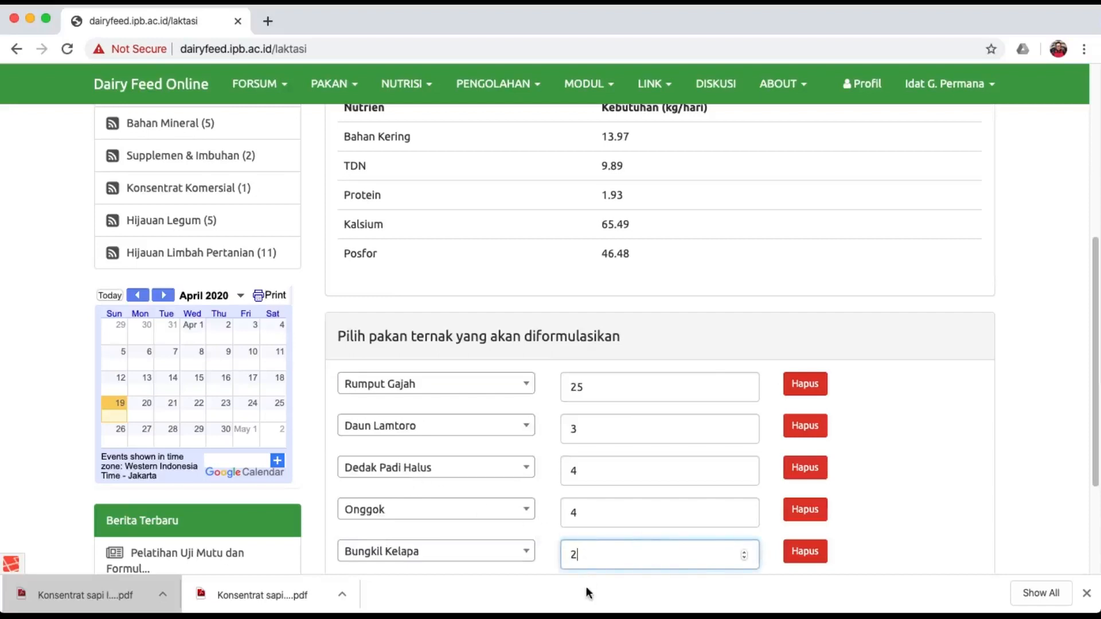
{"action": "left_click", "coordinate": [937, 508]}
{"action": "scroll", "coordinate": [936, 507], "scroll_direction": "down", "scroll_amount": 3}
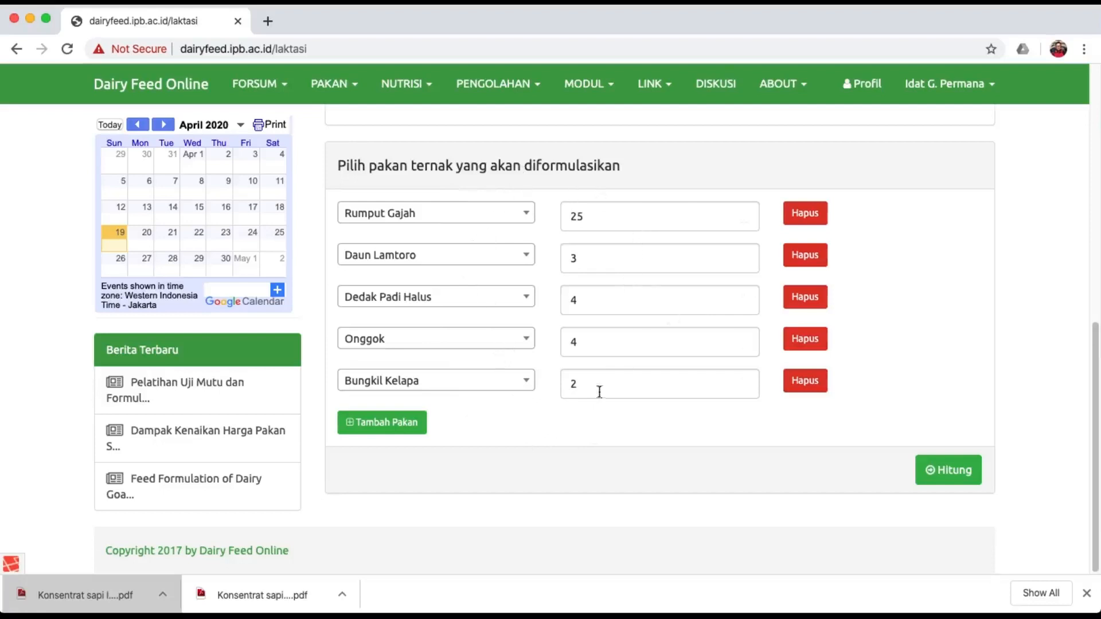
Run Hitung on the five-feed ration to reveal TDN, protein and calcium shortfalls.
{"action": "left_click", "coordinate": [968, 472]}
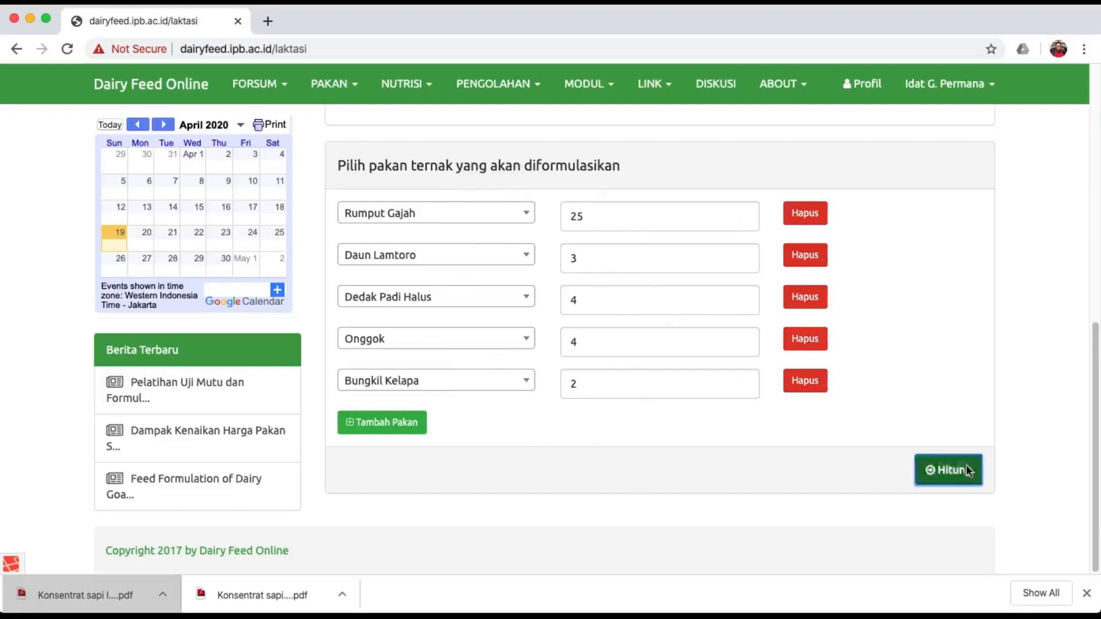